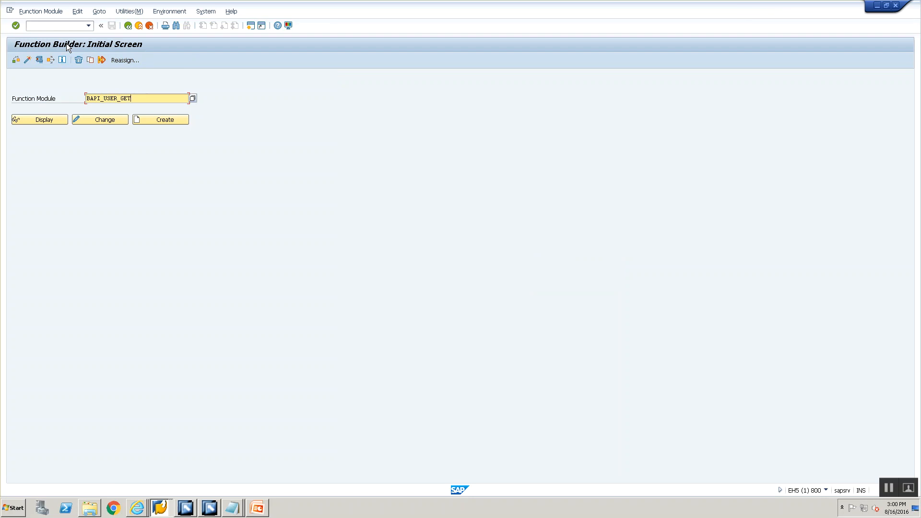
Test the function module BAPI_USER_GET_DETAIL with the username USERPI15.
type("IL")
key("Return")
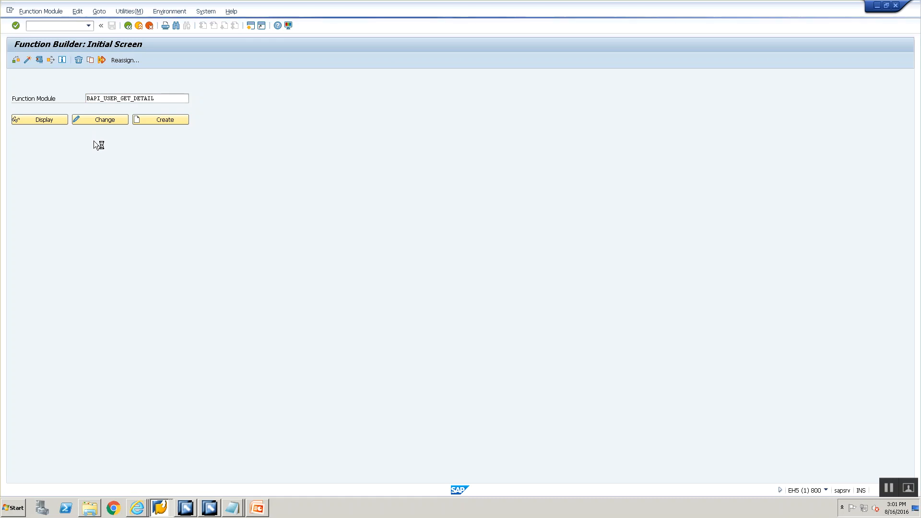
left_click(126, 146)
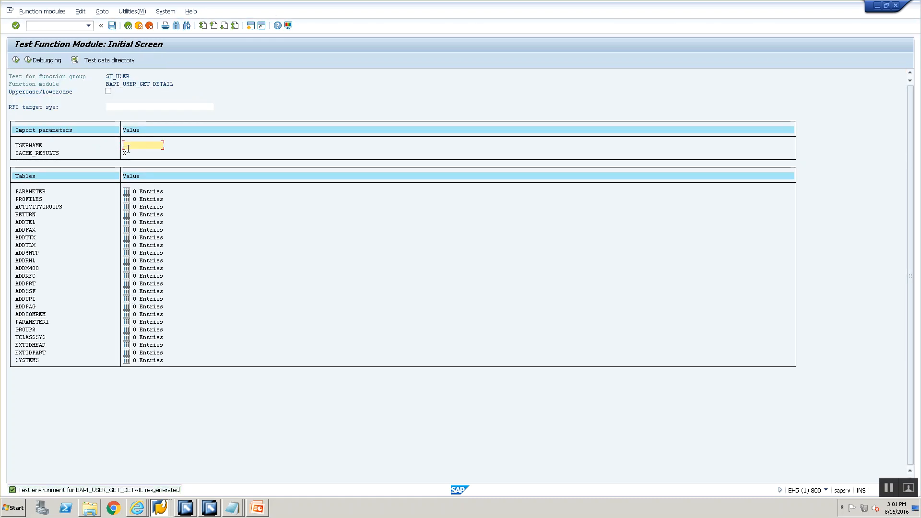
type("USERPI15")
left_click(16, 60)
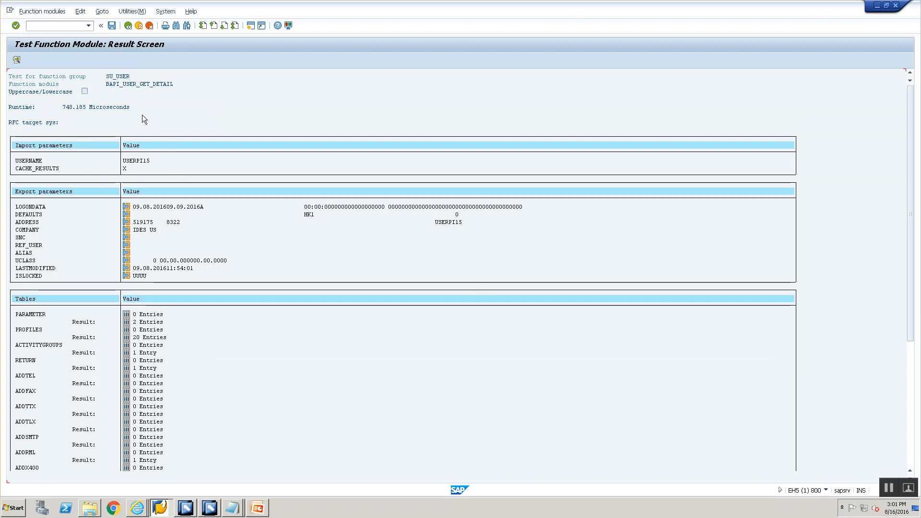
Return to the test's input screen and run the function module for the username USERPI15AA.
left_click(128, 26)
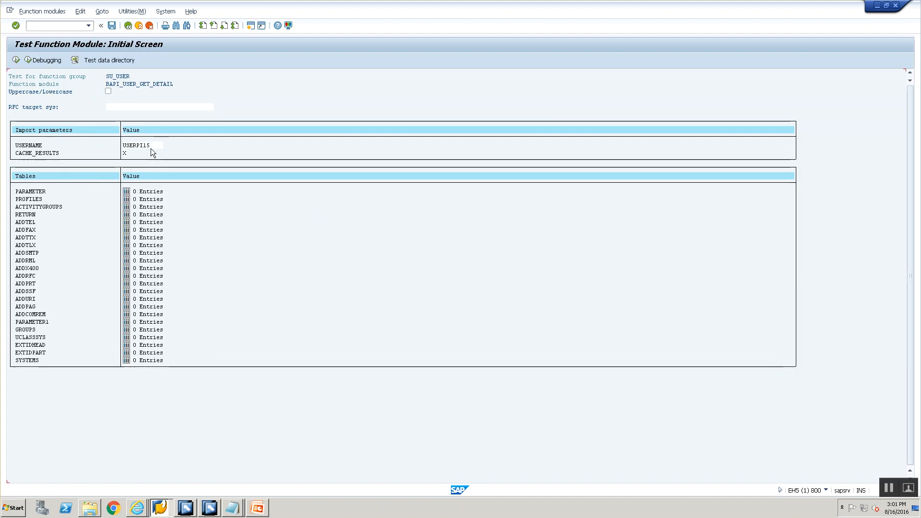
left_click(152, 145)
type("AA")
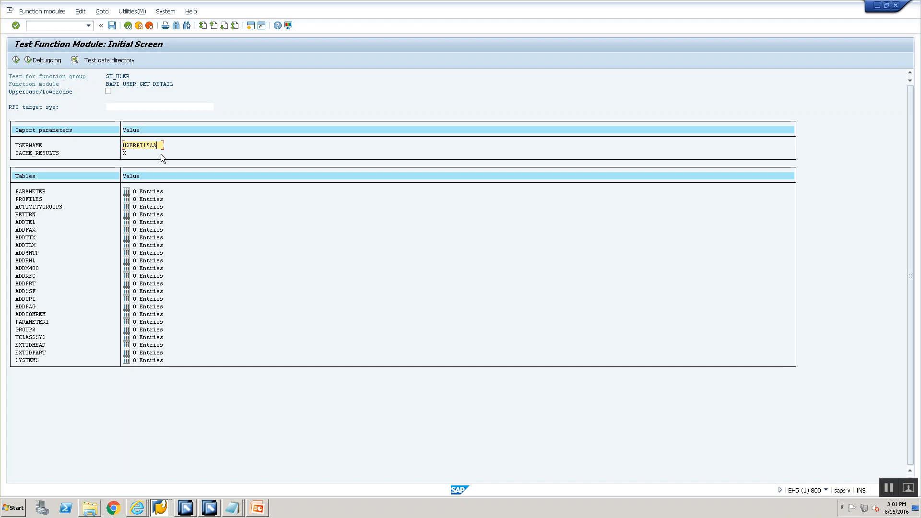
left_click(20, 59)
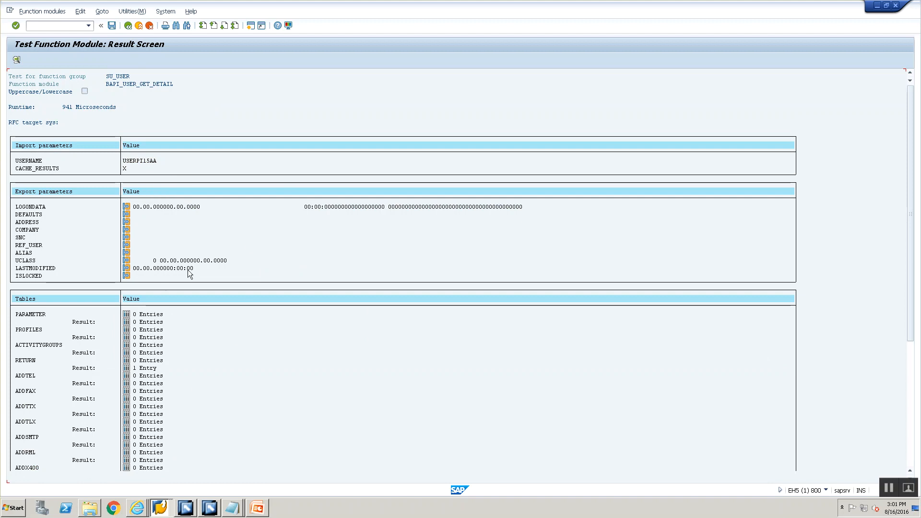
Restore the username to USERPI15 in the test input and execute the function module again.
left_click(127, 26)
double_click(158, 145)
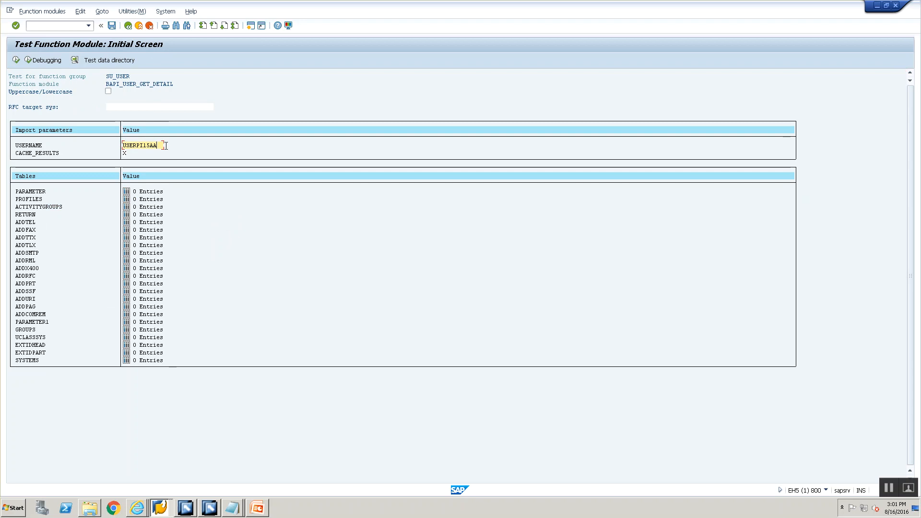
key("F8")
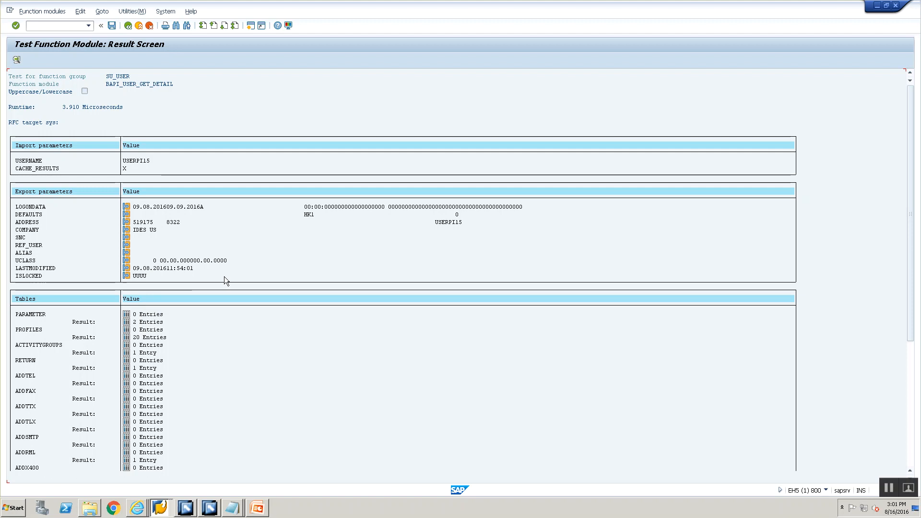
Switch to the SOAP 2 RFC slide in PowerPoint and highlight "Service Interface" in the SOAP definition bullet.
left_click(267, 509)
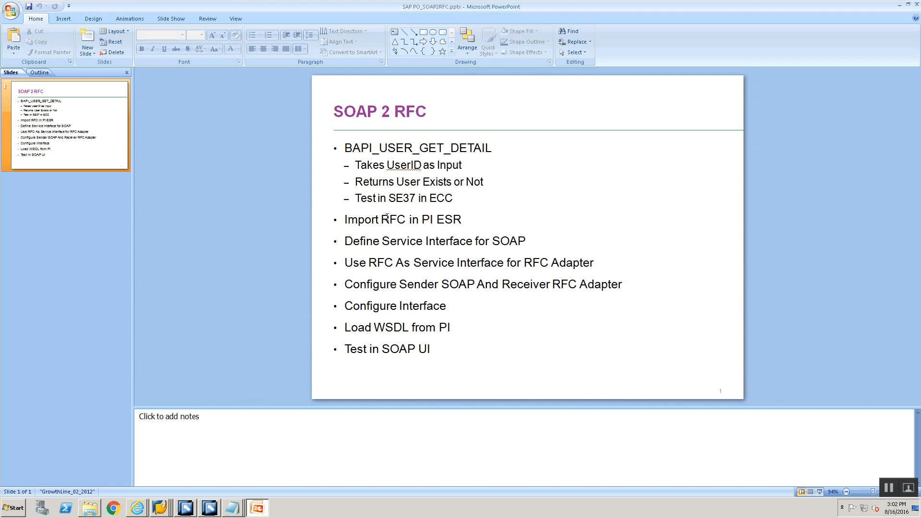
mouse_move(382, 242)
left_mouse_down()
mouse_move(450, 248)
mouse_move(409, 264)
mouse_move(476, 240)
left_mouse_up()
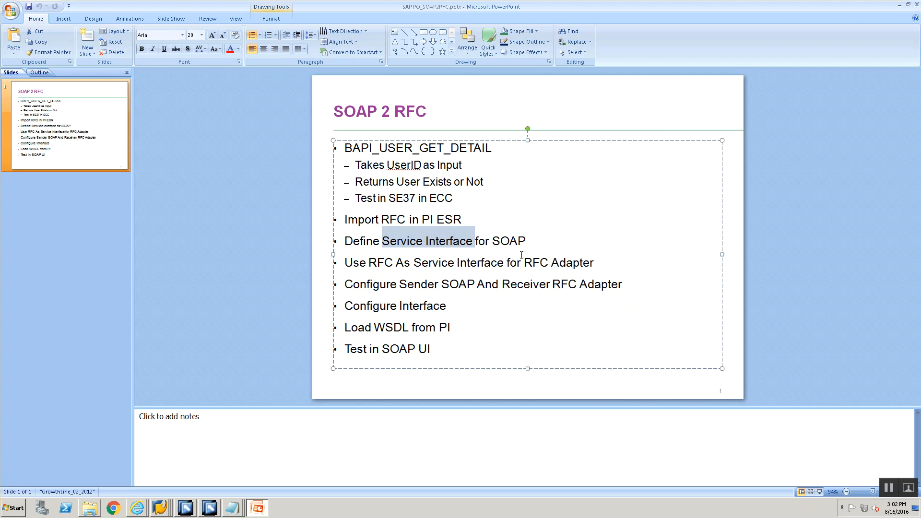
Go back to SAP GUI, display BAPI_USER_GET_DETAIL, and review its import, export and table parameters.
left_click(169, 510)
left_click(168, 475)
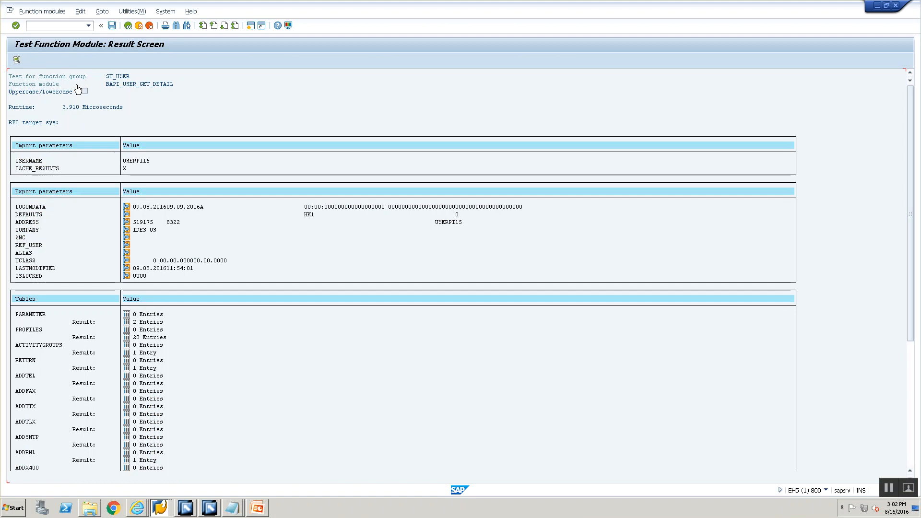
left_click(128, 25)
left_click(129, 25)
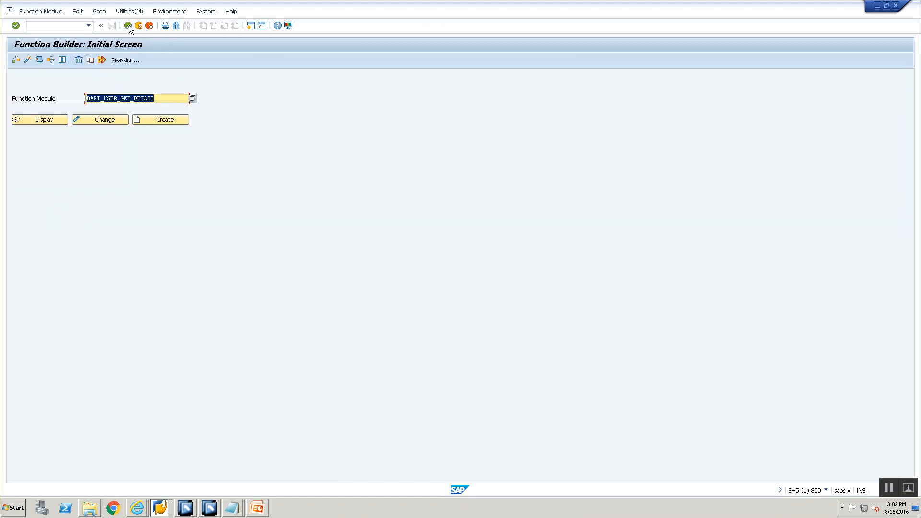
left_click(50, 121)
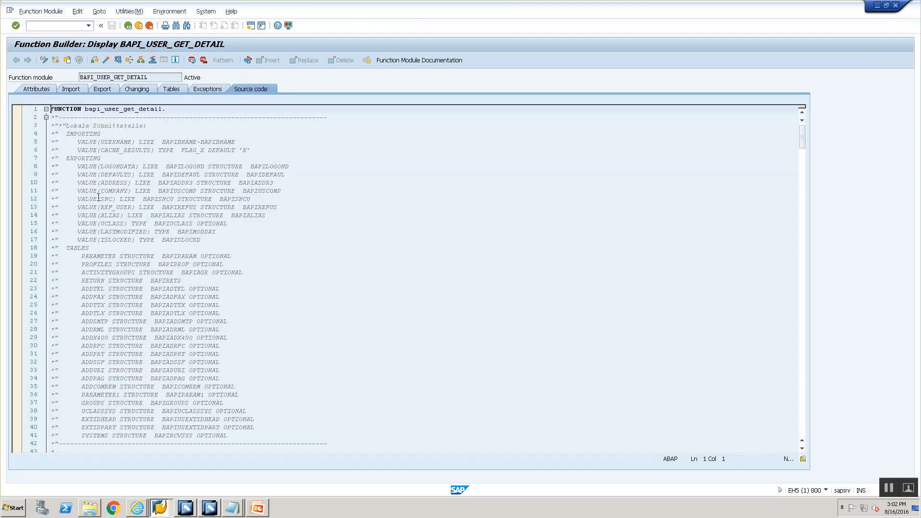
left_click(72, 90)
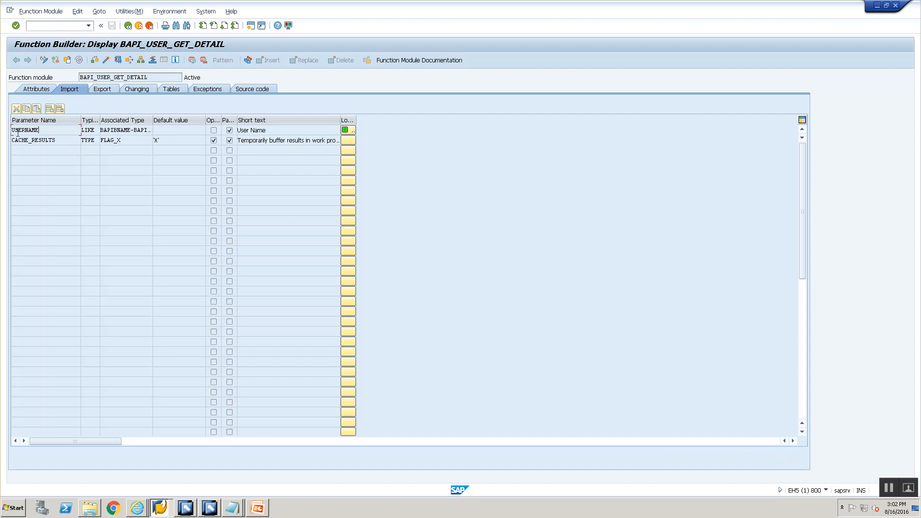
left_click(104, 91)
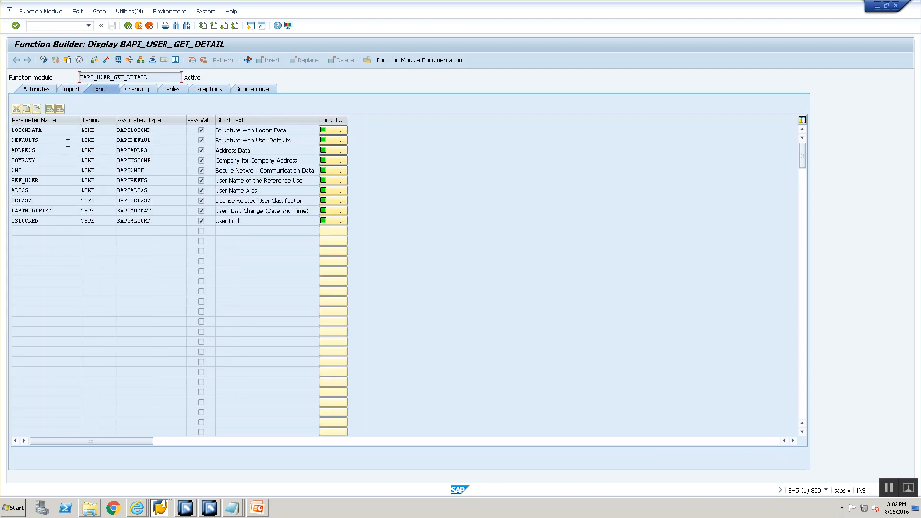
left_click(166, 87)
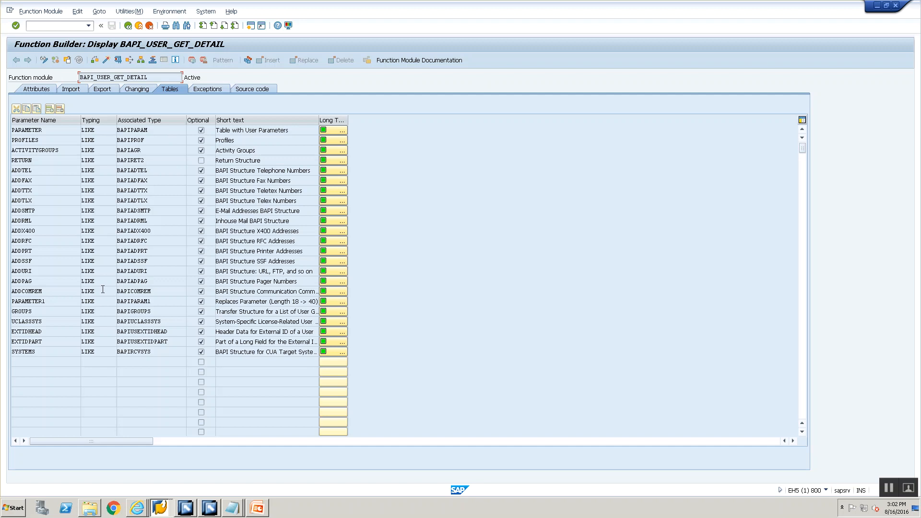
left_click(80, 90)
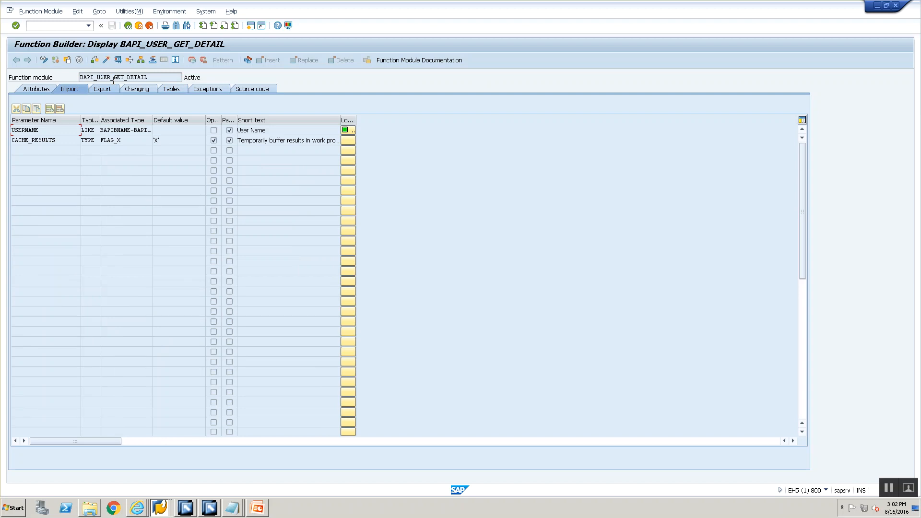
Return to the PowerPoint slide and highlight the bullet "Use RFC As Service Interface for RFC Adapter".
left_click(258, 506)
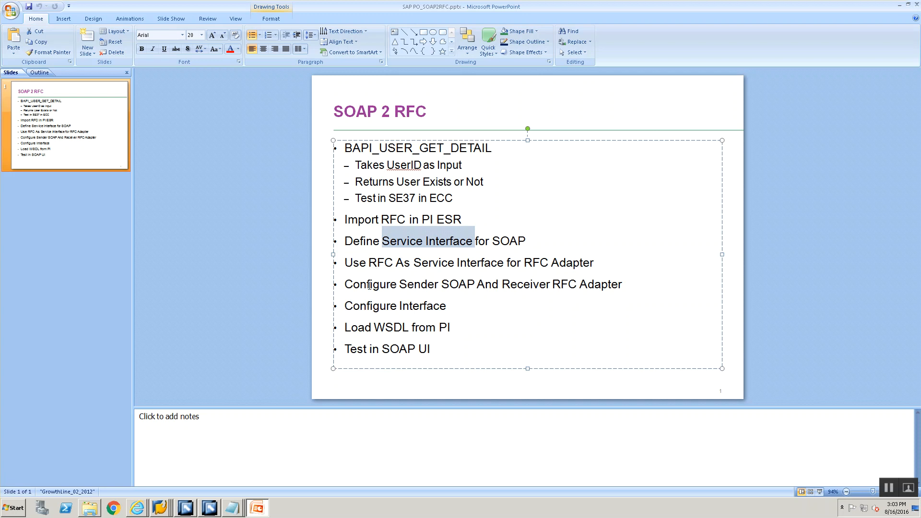
left_click_drag(596, 262, 330, 202)
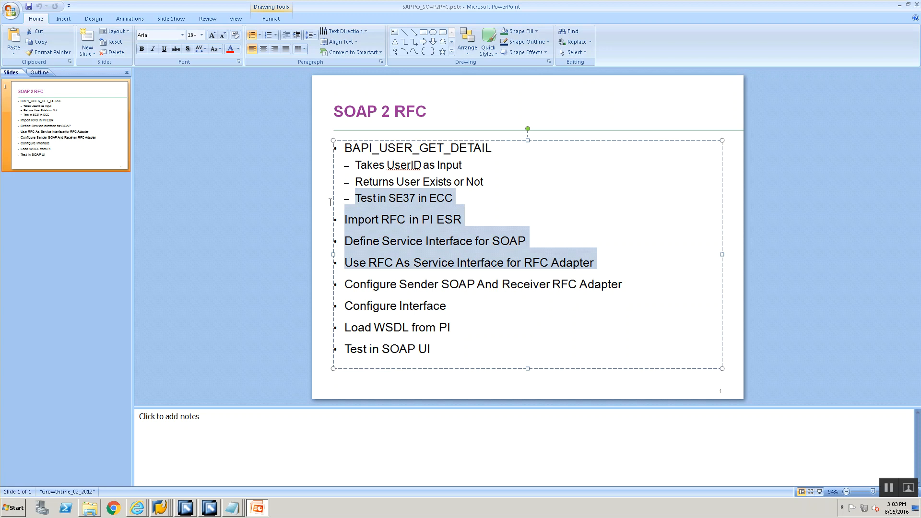
left_click(374, 283)
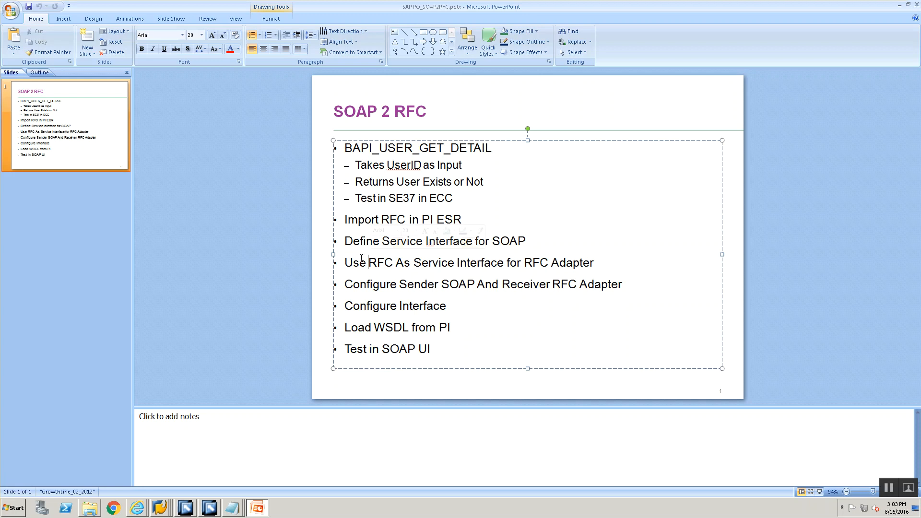
left_click_drag(345, 263, 566, 261)
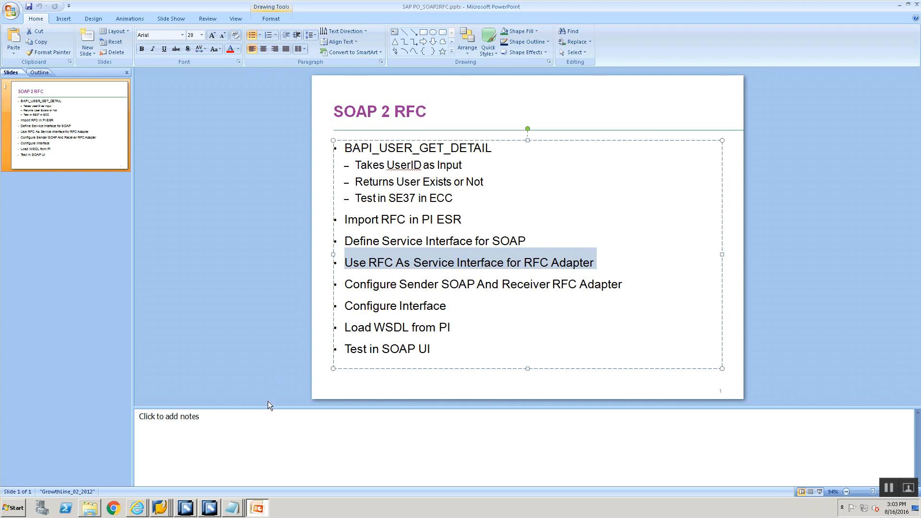
Switch to Enterprise Services Builder, close all open objects, and collapse the File2IDoc_00 namespace and Imported Objects.
left_click(209, 508)
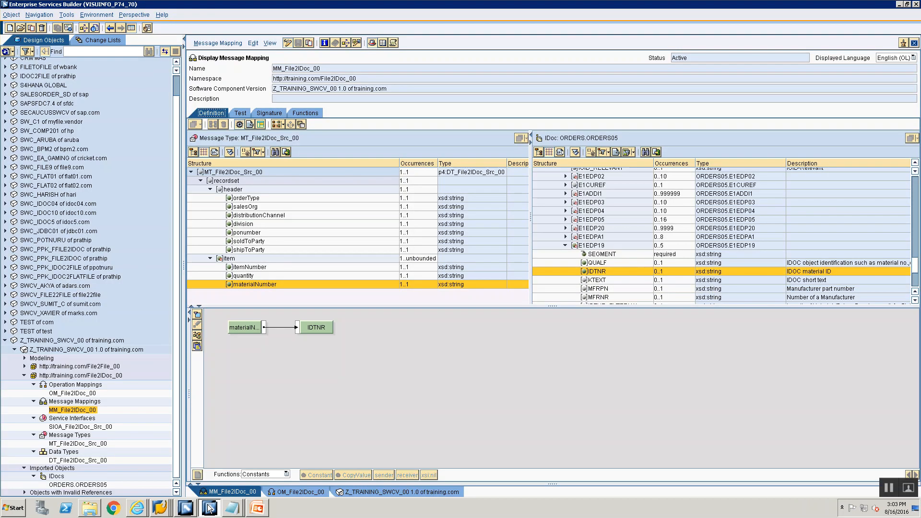
left_click(24, 375)
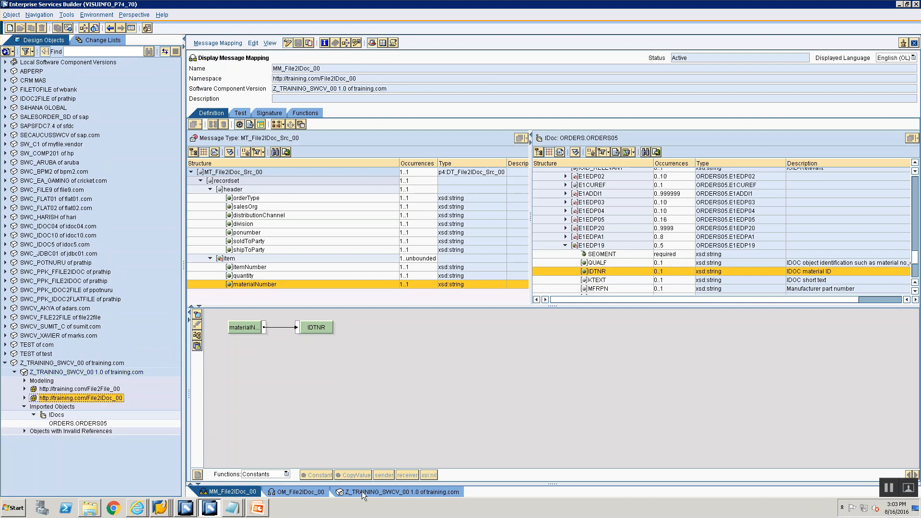
right_click(367, 492)
left_click(371, 488)
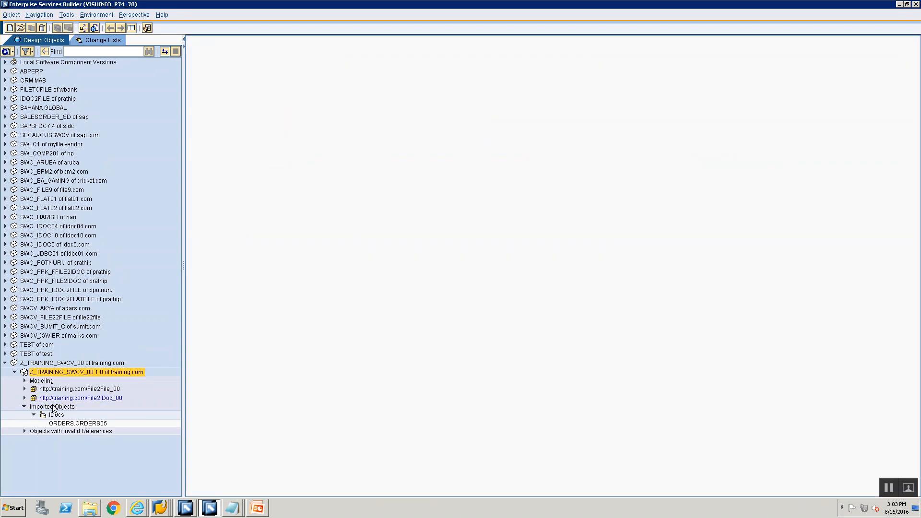
left_click(24, 407)
left_click(53, 389)
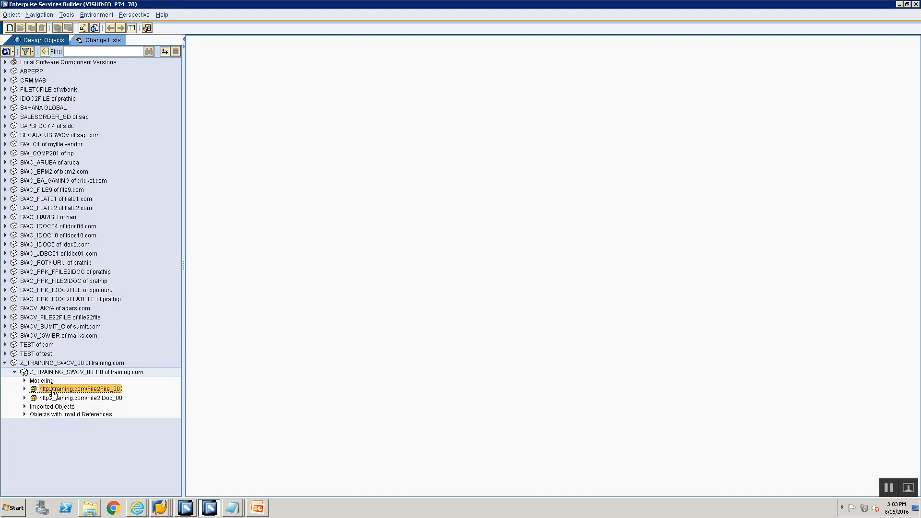
right_click(53, 391)
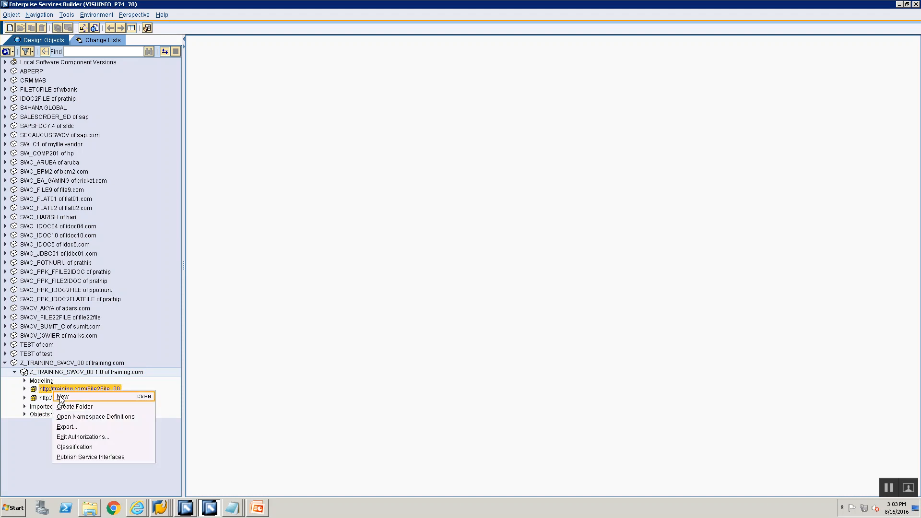
left_click(61, 398)
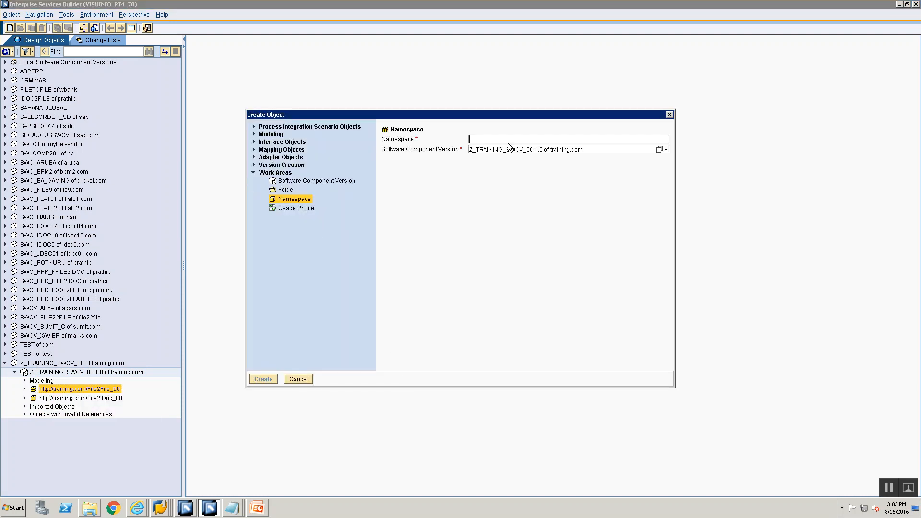
type("http:")
type("/")
type("/training.com/File")
key("BackSpace")
key("BackSpace")
key("BackSpace")
key("BackSpace")
type("SO")
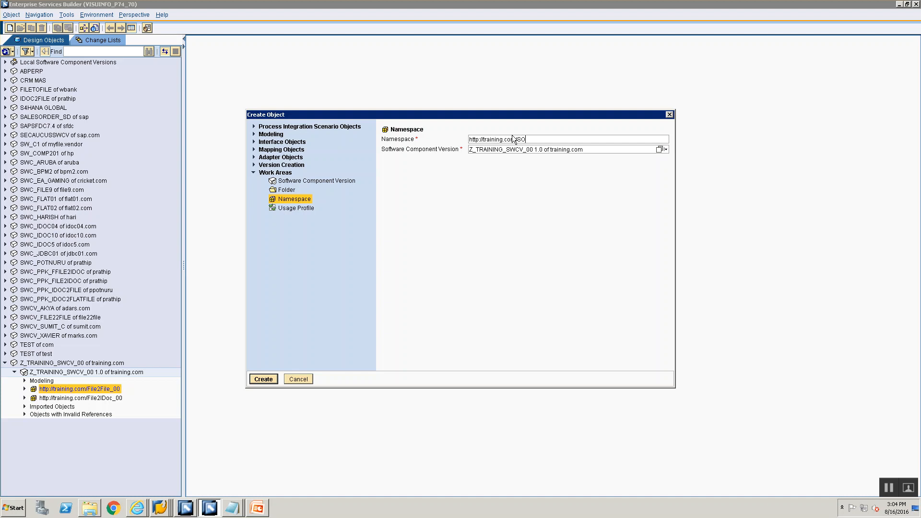
type("AP2RFC_00")
key("Return")
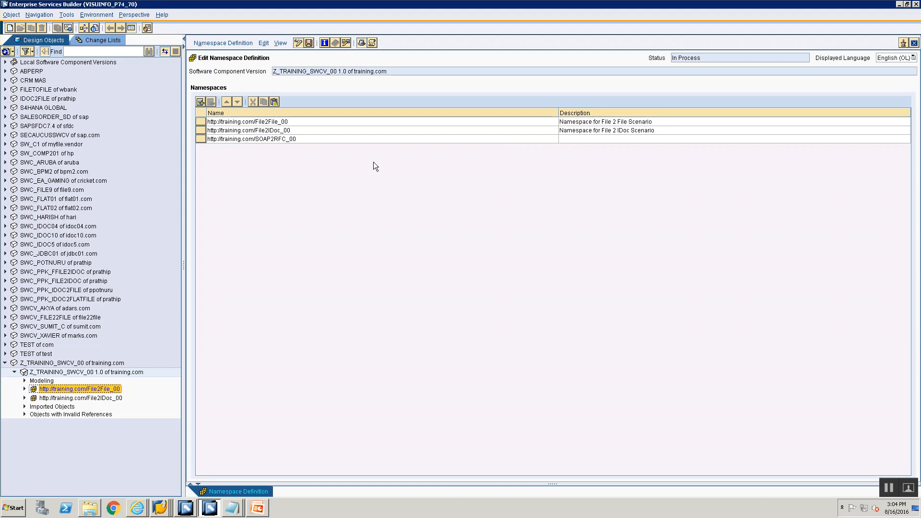
Describe the SOAP2RFC_00 namespace as "Namespace for SOAP 2 RFC Scenario" and save the namespace definition.
left_click(591, 142)
type("Nam")
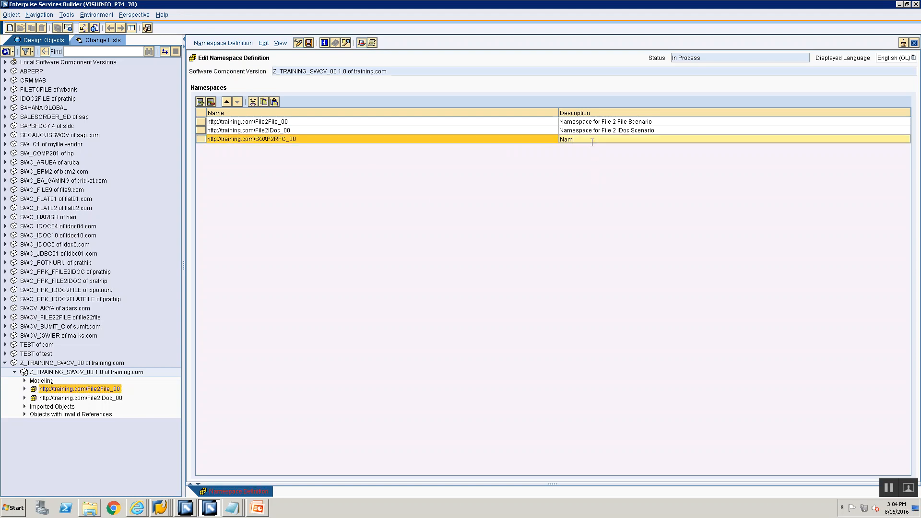
type("espace for SOAP 2 RFC Scena")
type("rio")
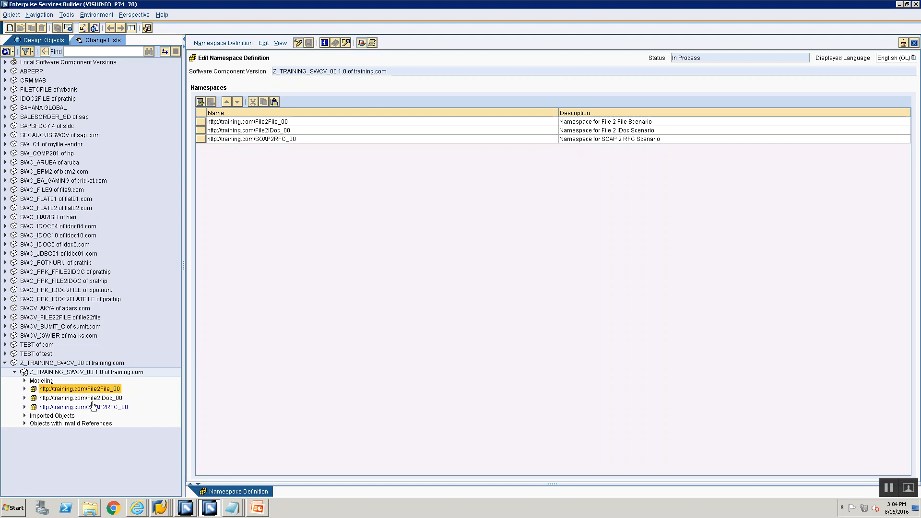
Expand Imported Objects under Z_TRAINING_SWCV_00 1.0 and select that node.
left_click(894, 488)
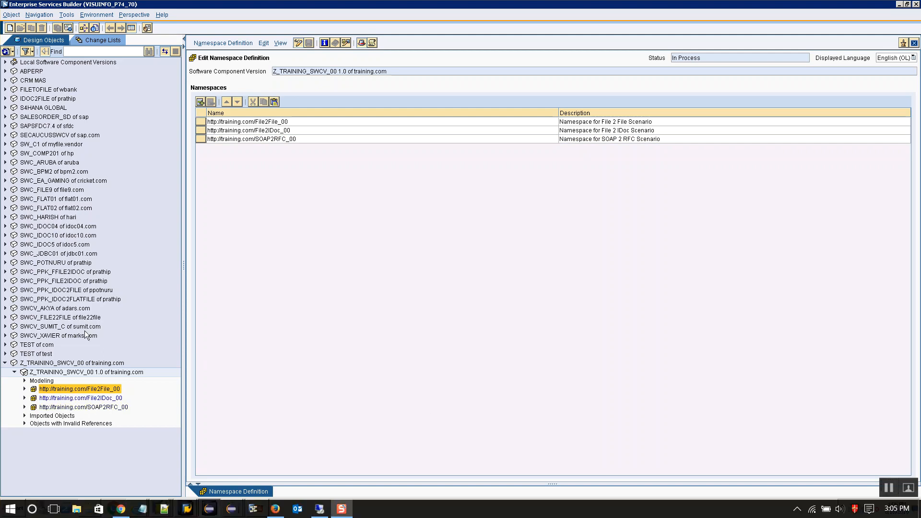
left_click(24, 407)
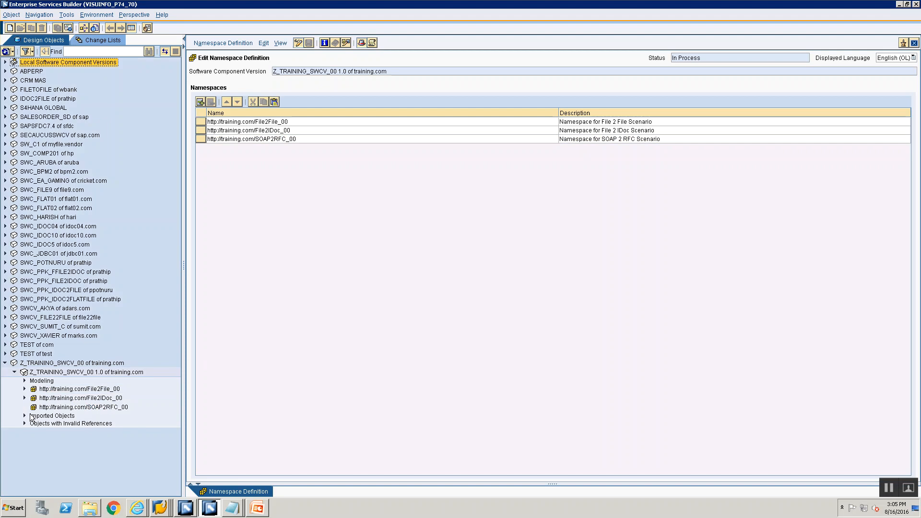
left_click(25, 416)
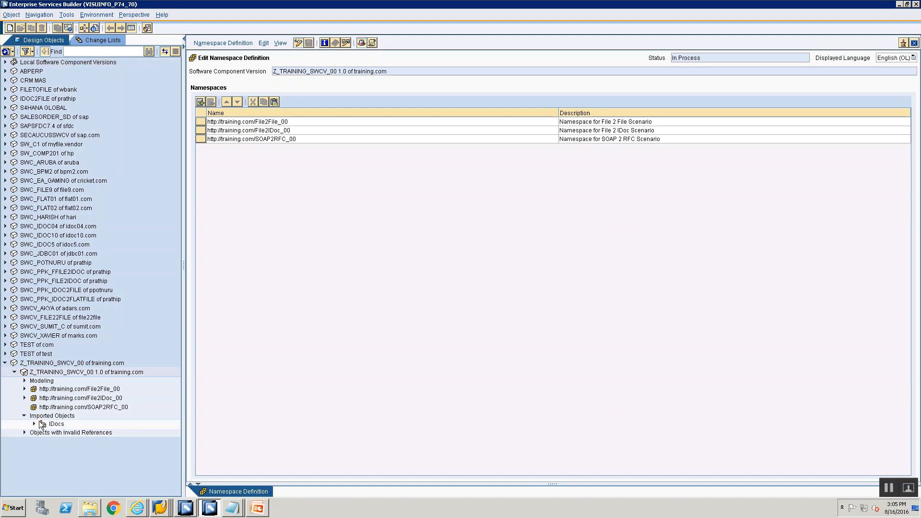
left_click(44, 416)
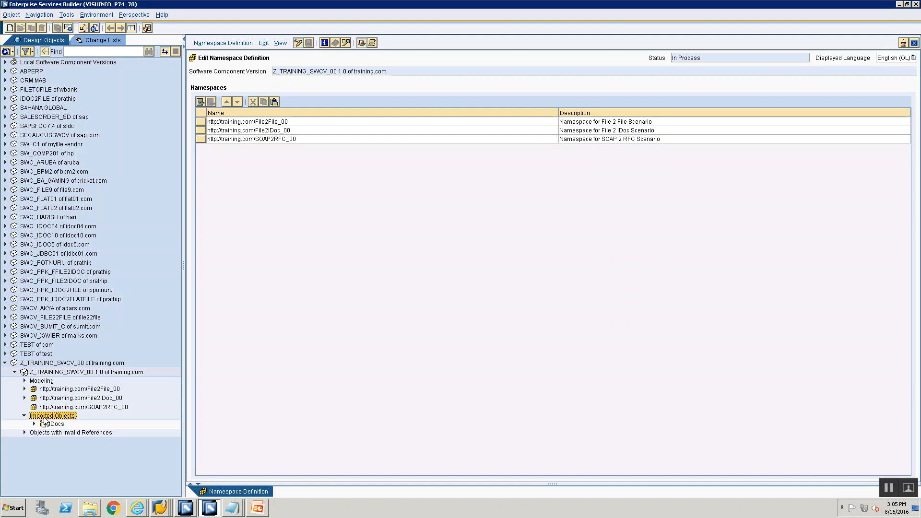
Check the SOAP 2 RFC outline in PowerPoint and start importing SAP objects under Imported Objects of Z_TRAINING_SWCV_00 1.0.
left_click(259, 511)
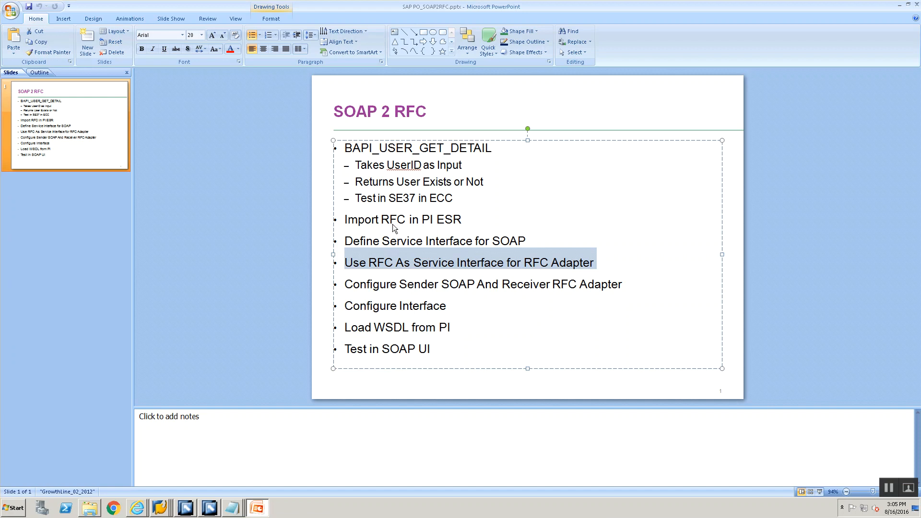
key("alt+Tab")
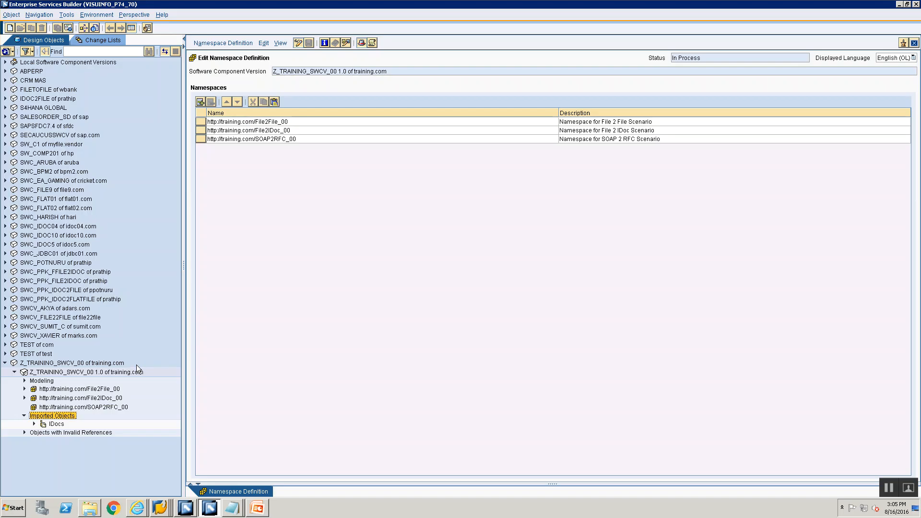
double_click(58, 417)
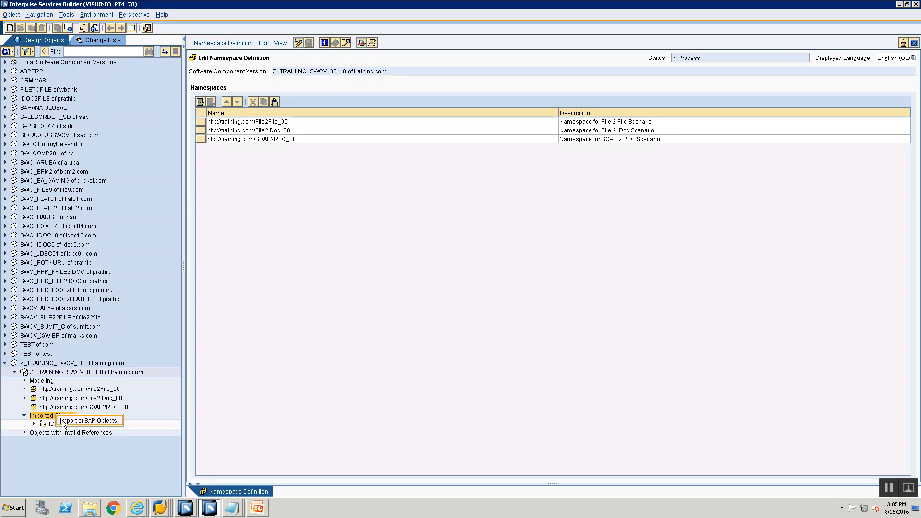
left_click(520, 241)
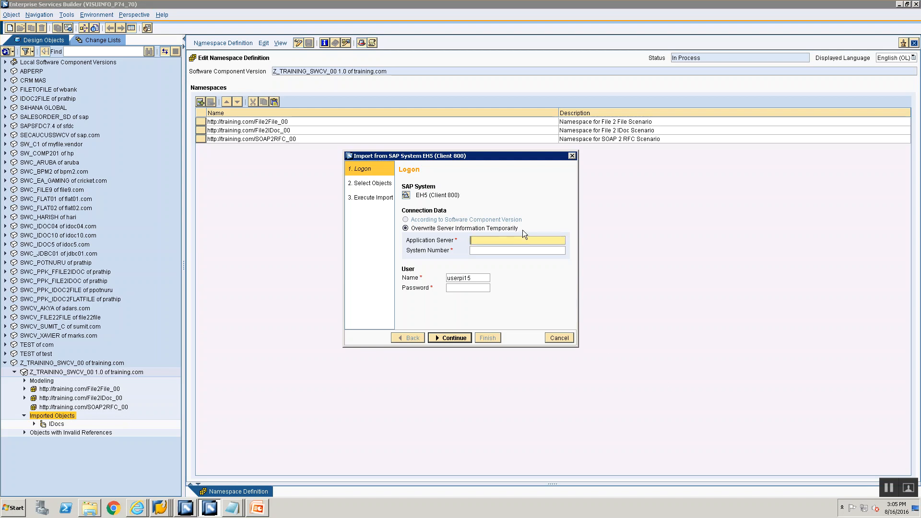
Switch to SAP Logon and copy the application server address from the ECC TEST SYSTEM connection properties, leaving the entry unmodified.
left_click(161, 509)
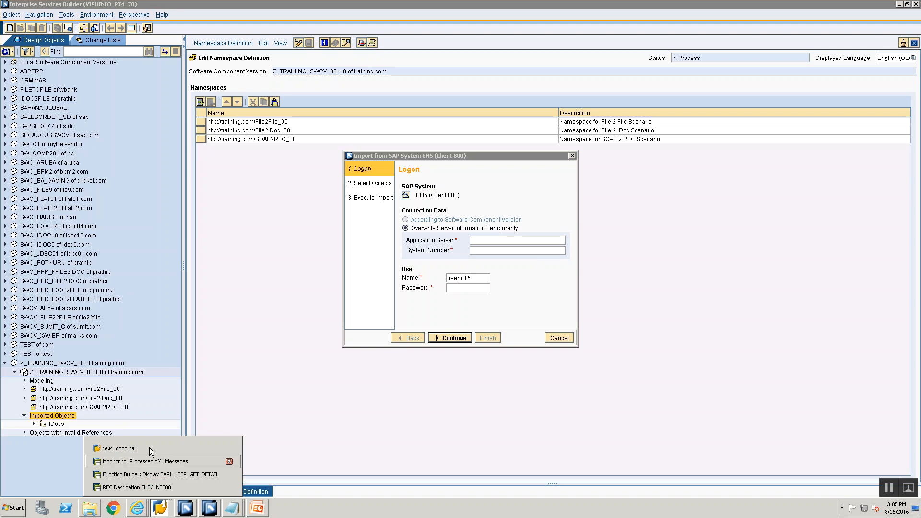
left_click(149, 447)
right_click(229, 88)
left_click(250, 139)
double_click(272, 180)
key("ctrl+c")
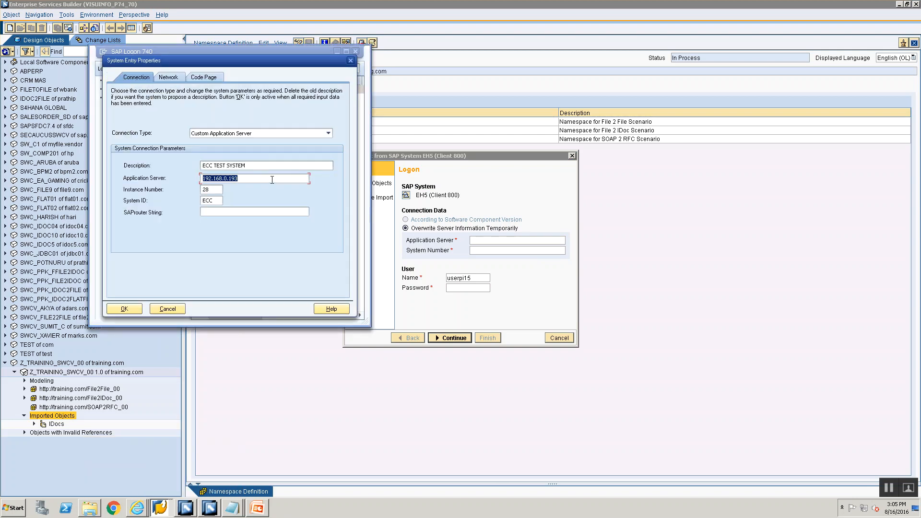
left_click(167, 308)
Set the import connection's application server to 192.168.0.193 and its system number to 28.
left_click(531, 250)
left_click(528, 239)
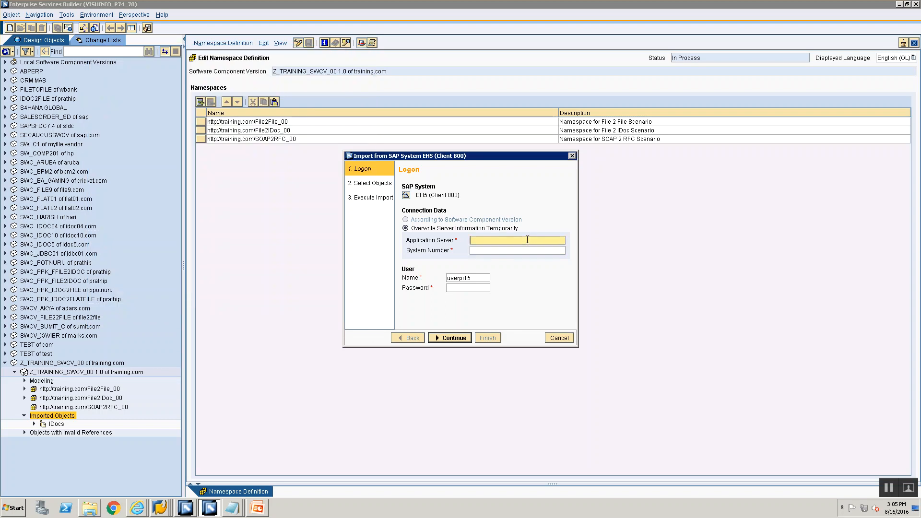
key("ctrl+v")
left_click(518, 248)
left_click(518, 249)
type("28")
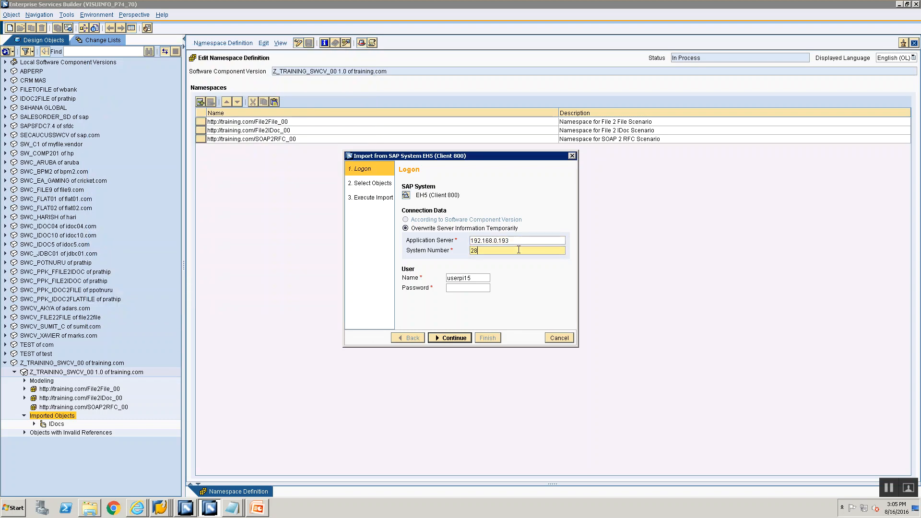
Enter the account password for the SAP system logon and proceed to the object selection.
left_click(481, 287)
type("*********")
left_click(447, 337)
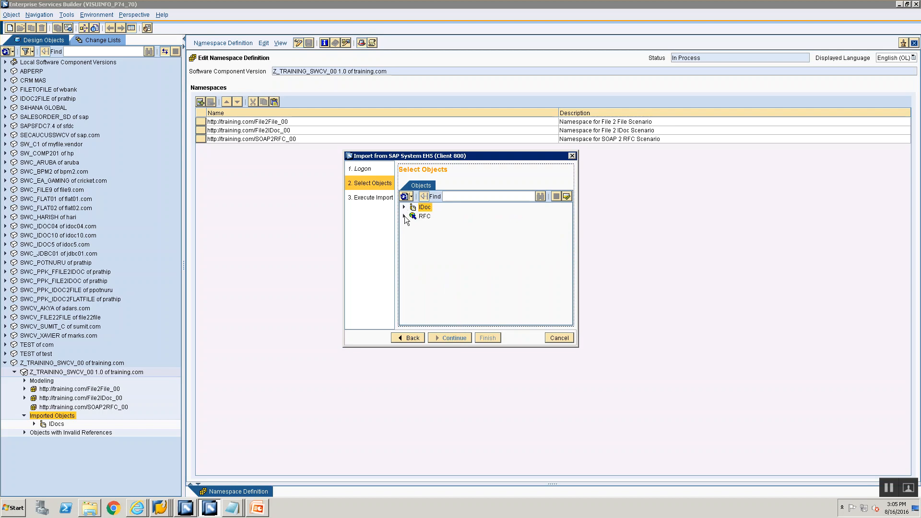
Expand the RFC objects, search for BAPI_USER_GET_DETAIL and mark it for import.
left_click(404, 216)
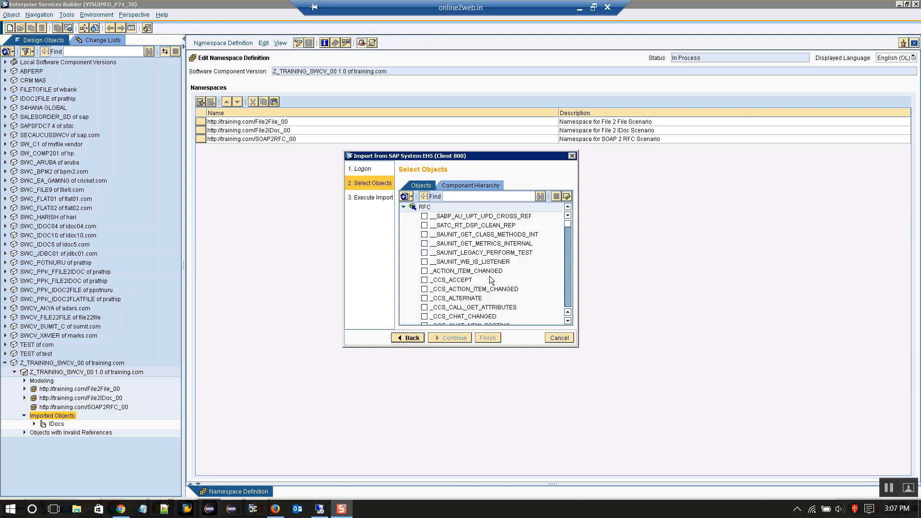
left_click(496, 196)
type("BAP")
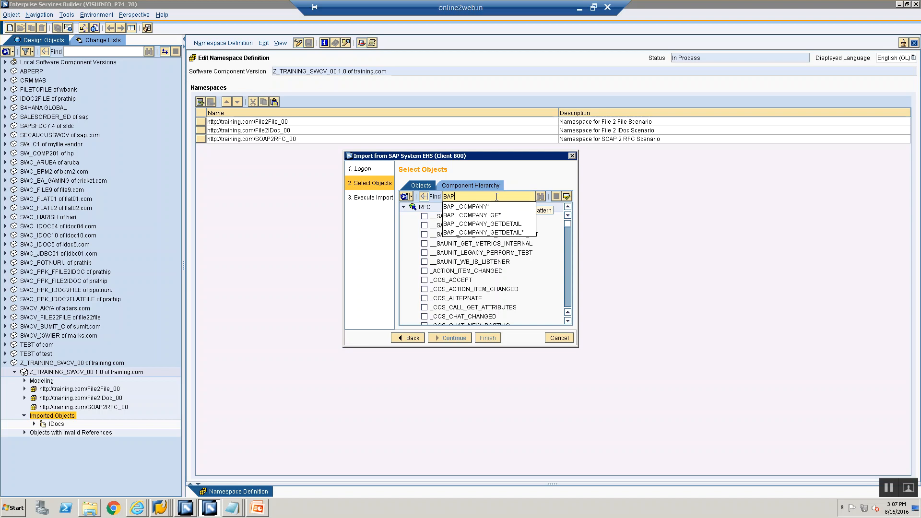
type("I_USER_")
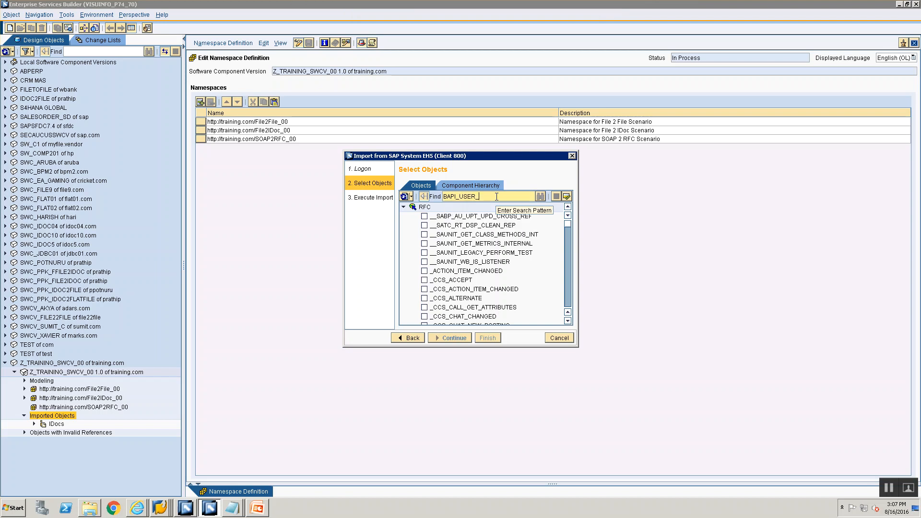
type("GET_DETAIL")
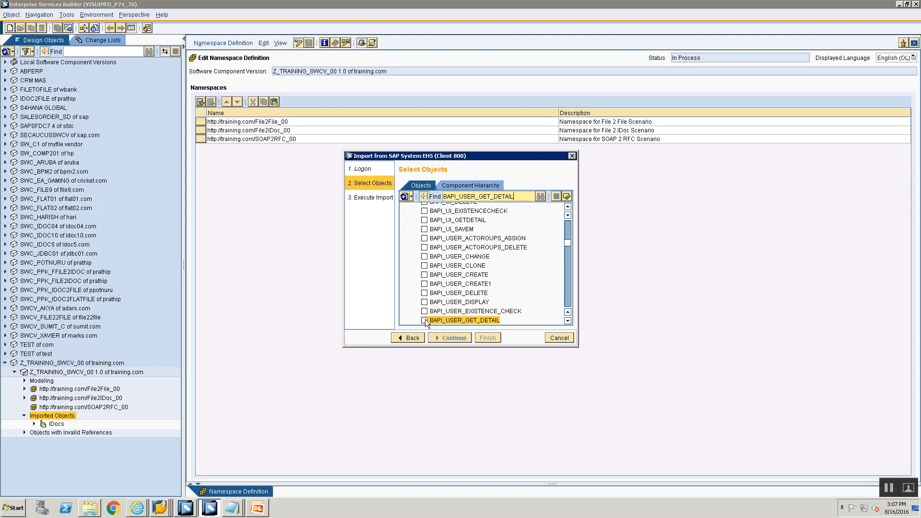
left_click(424, 321)
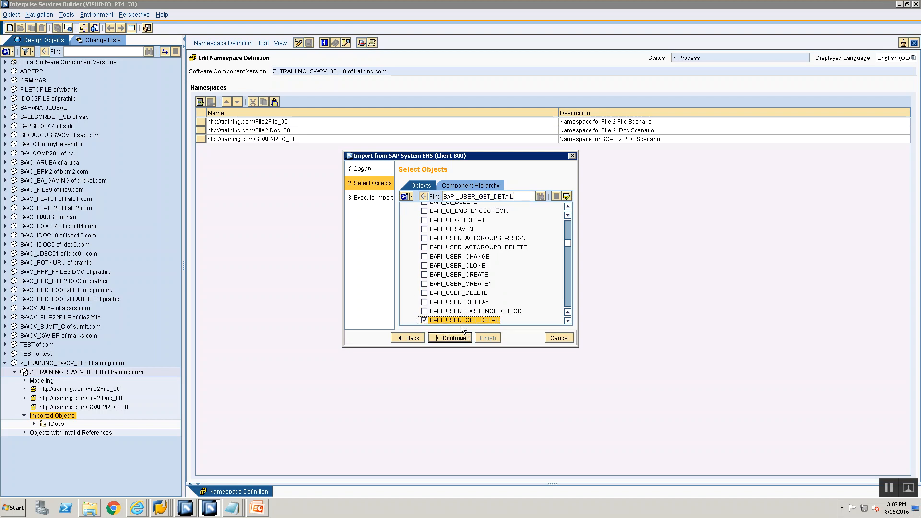
Execute the import of BAPI_USER_GET_DETAIL and close the import wizard.
left_click(452, 339)
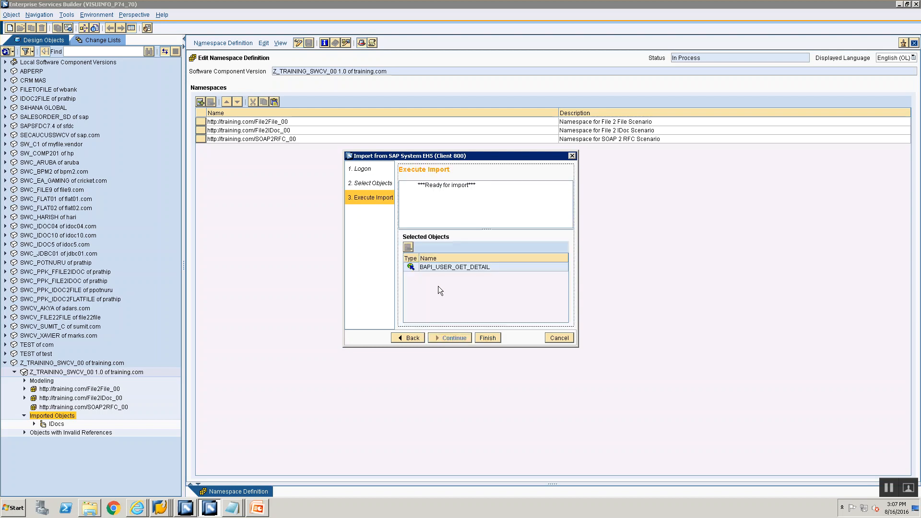
left_click(485, 339)
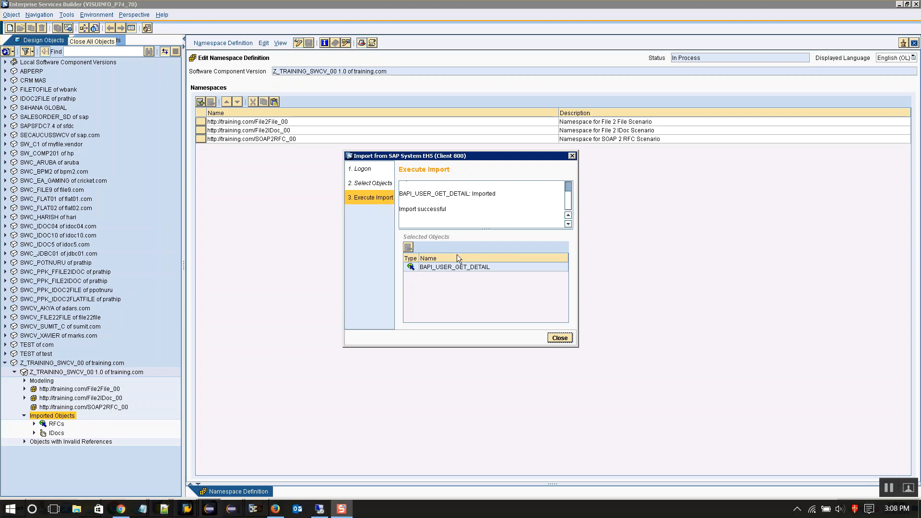
left_click(559, 338)
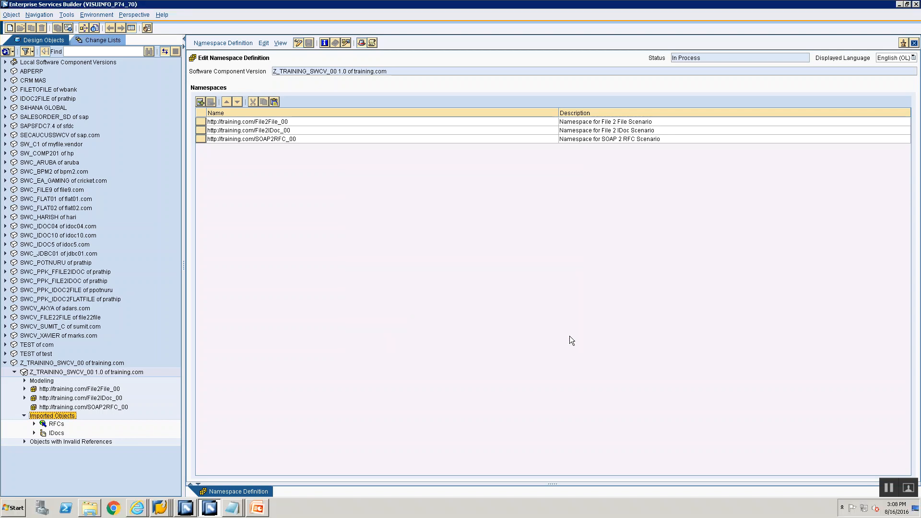
Put the namespace definition in display mode and review the objects in the standard change list of Z_TRAINING_SWCV_00 1.0.
left_click(101, 41)
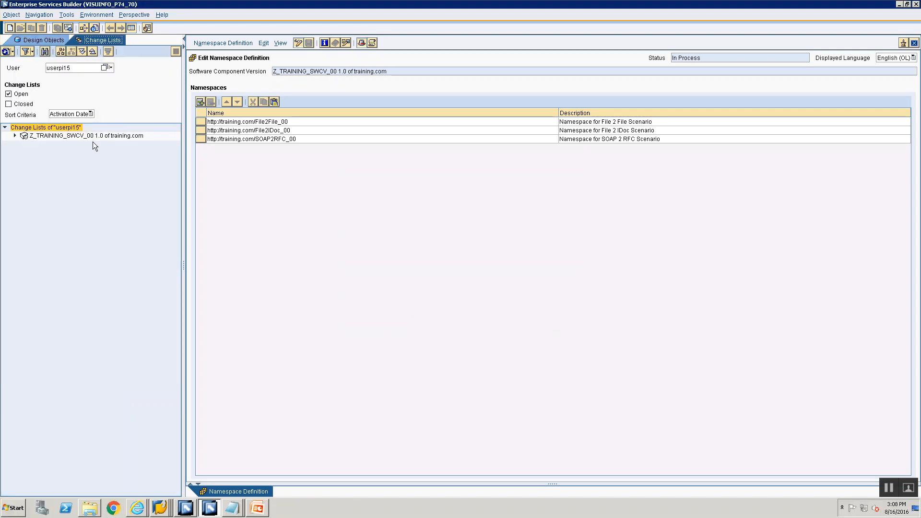
left_click(296, 43)
left_click(15, 136)
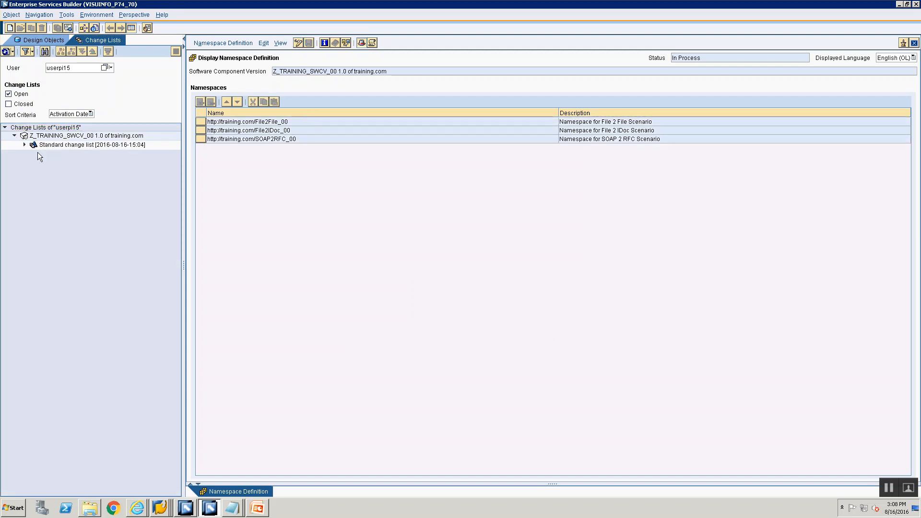
left_click(24, 144)
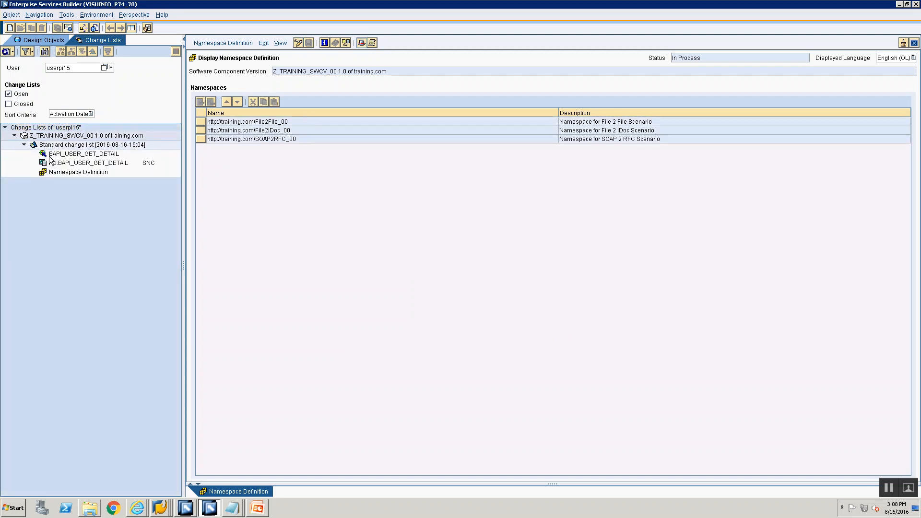
left_click(84, 154)
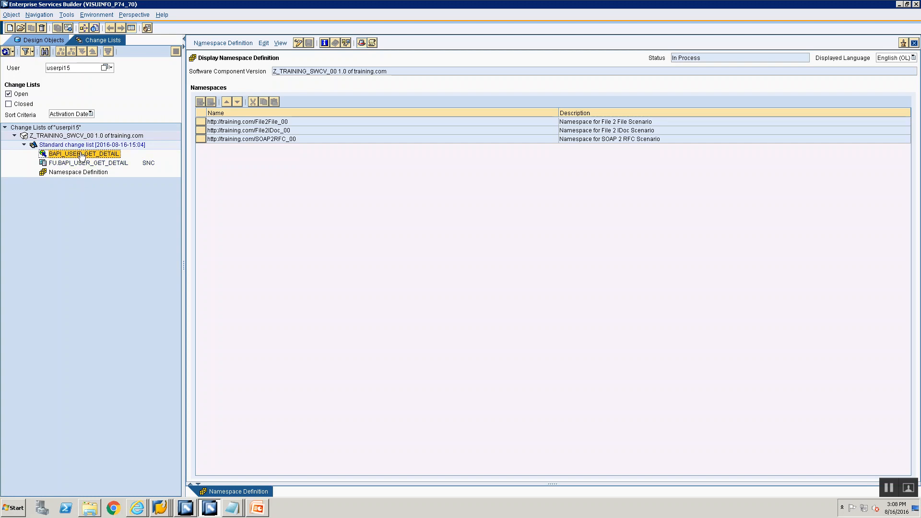
left_click(81, 174)
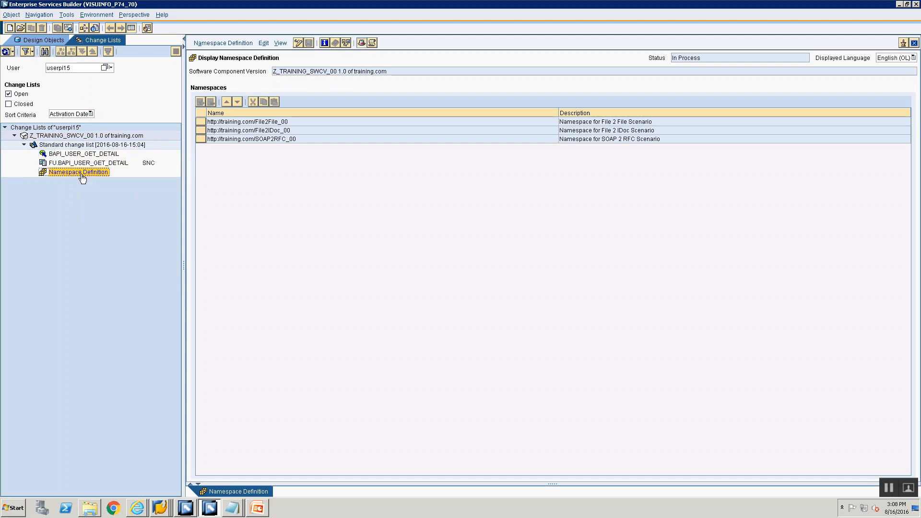
left_click(79, 155)
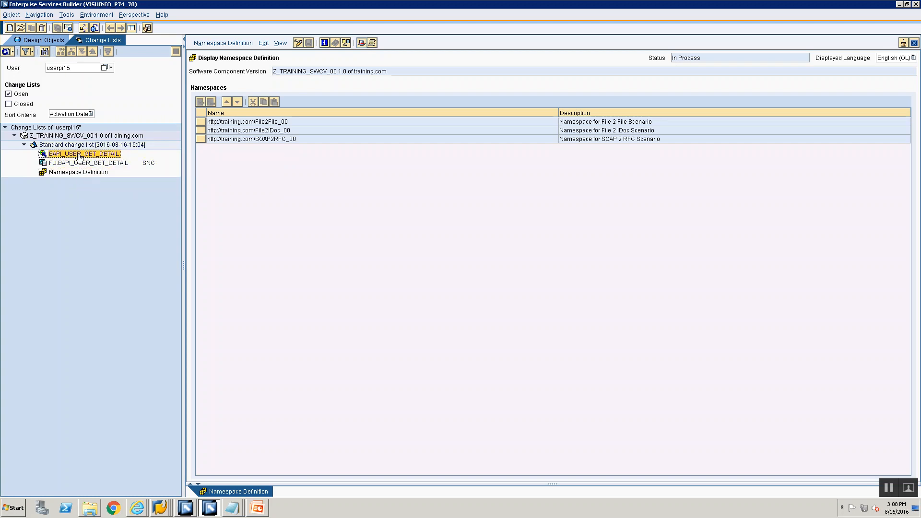
left_click(61, 164)
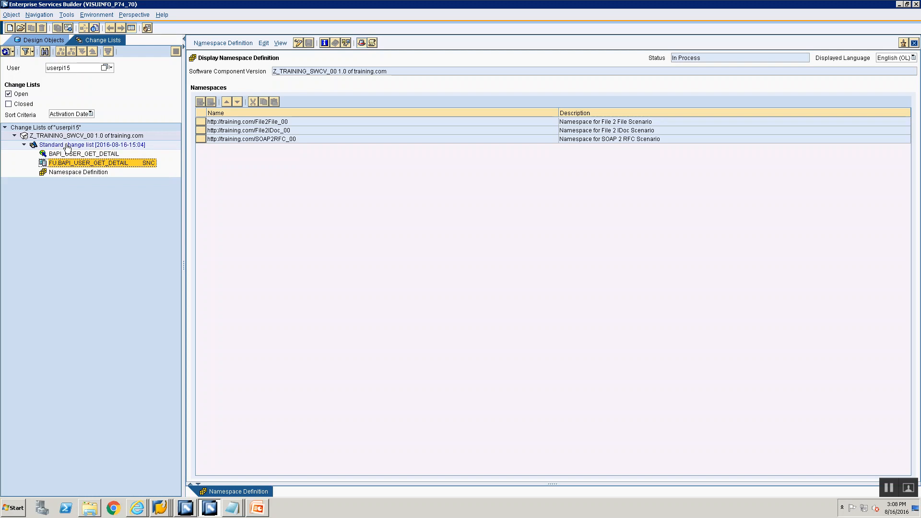
Activate the standard change list with BAPI_USER_GET_DETAIL, FU.BAPI_USER_GET_DETAIL and the namespace definition.
left_click(68, 145)
right_click(67, 146)
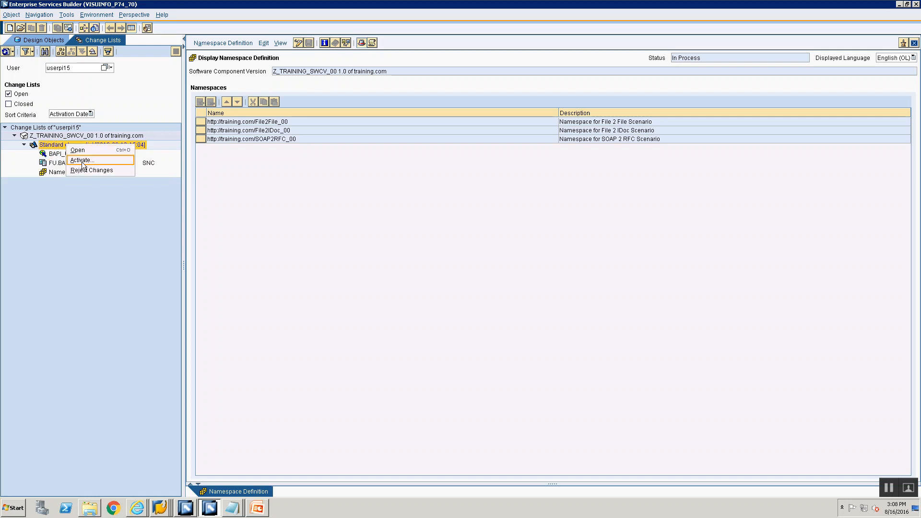
left_click(84, 161)
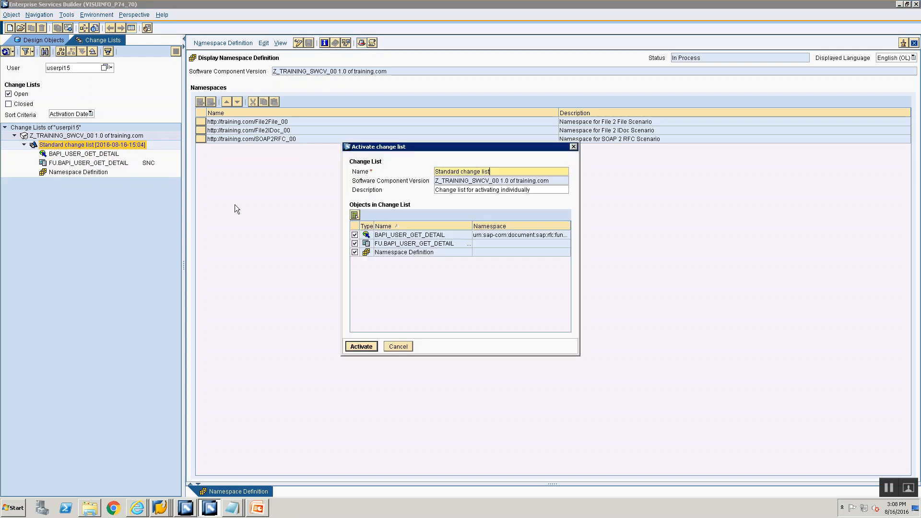
left_click(350, 345)
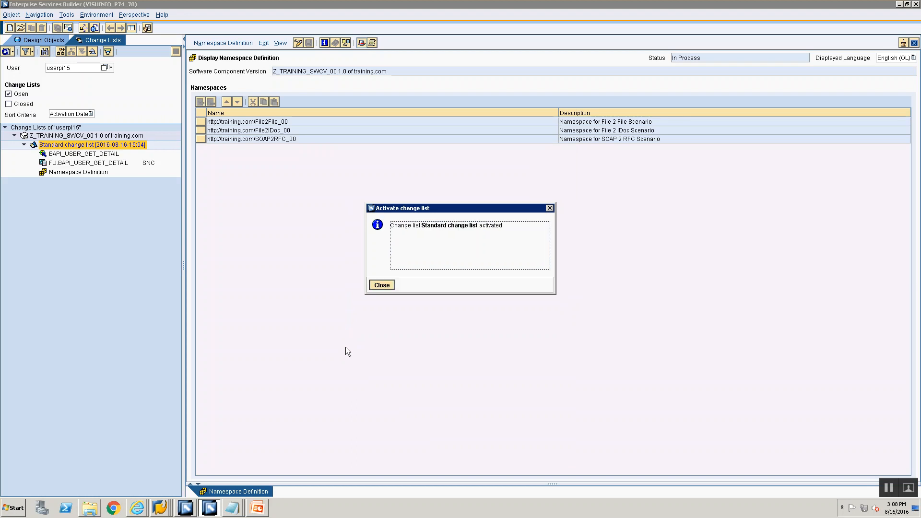
left_click(381, 284)
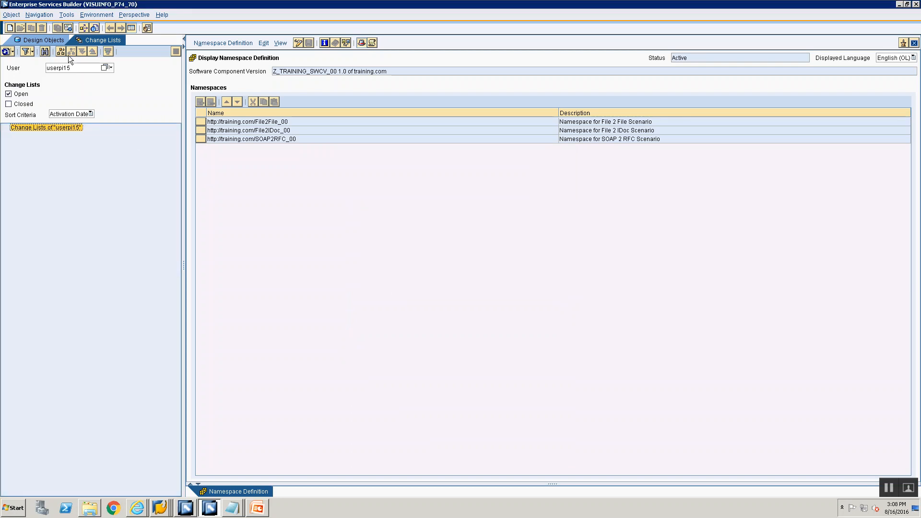
Return to the design objects and consult the "Define Service Interface for SOAP" line on the PowerPoint outline slide.
left_click(41, 38)
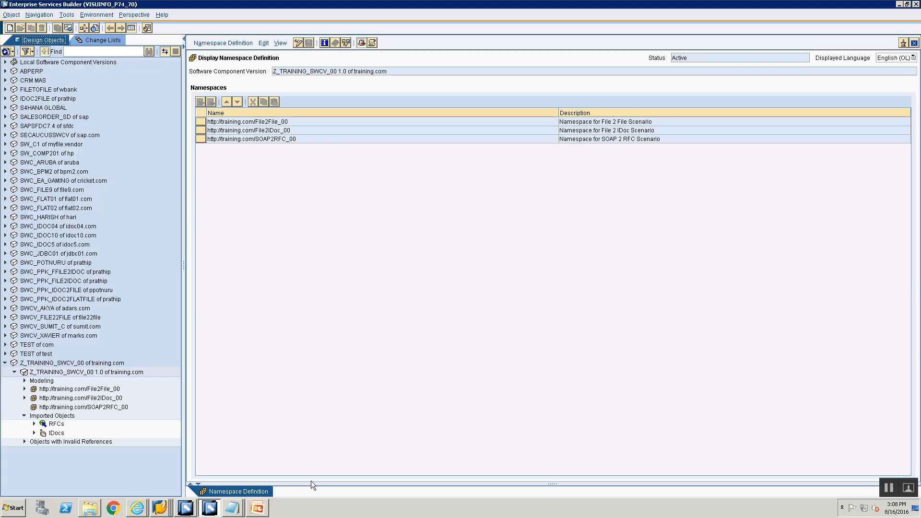
left_click(258, 508)
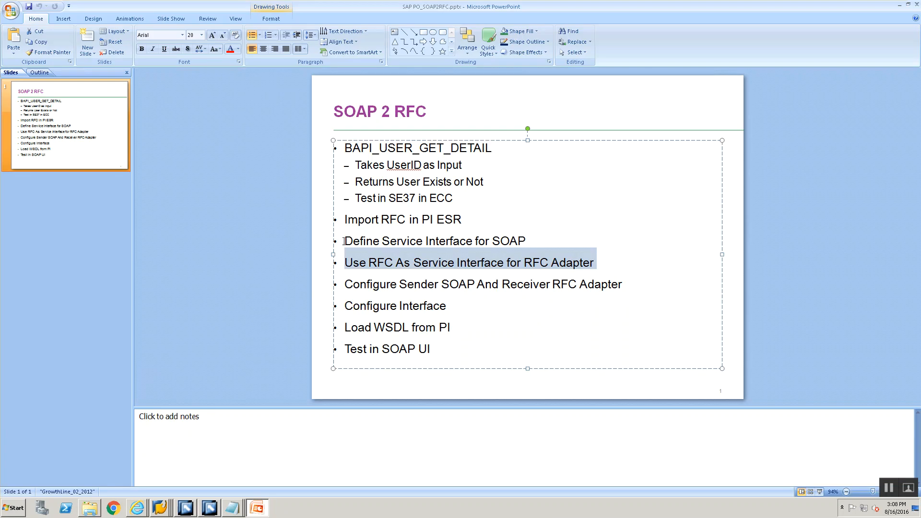
left_click(344, 241)
left_click_drag(421, 252, 537, 240)
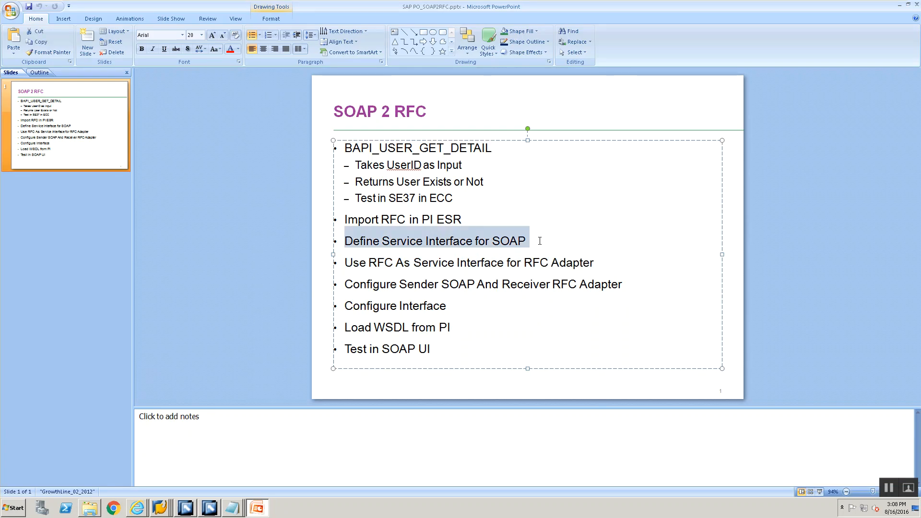
key("alt+Tab")
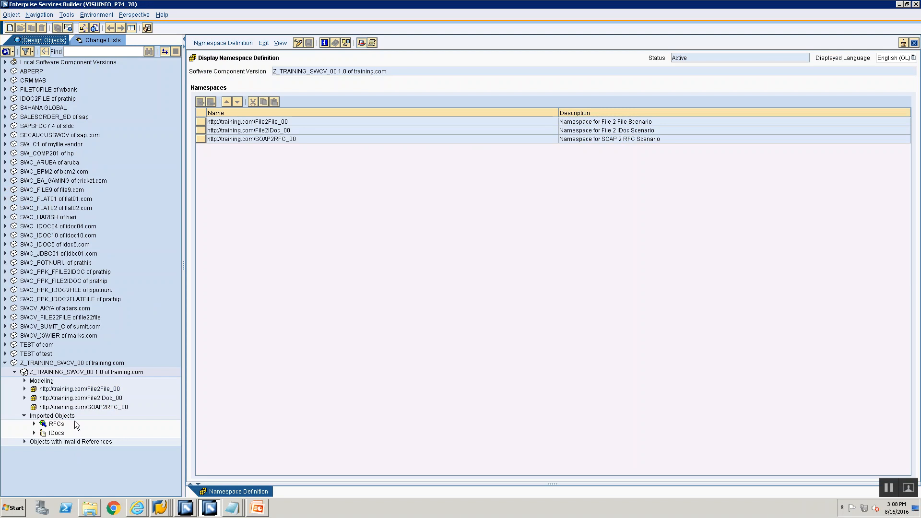
left_click(77, 408)
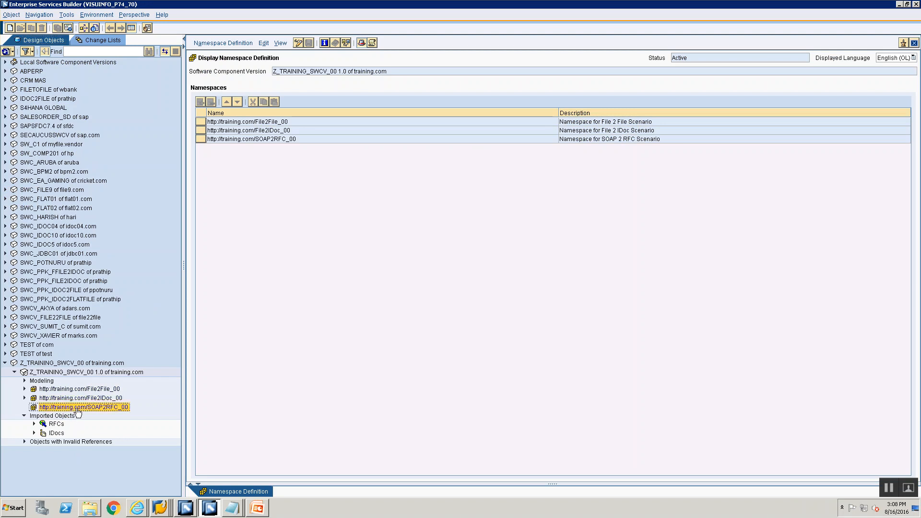
right_click(77, 410)
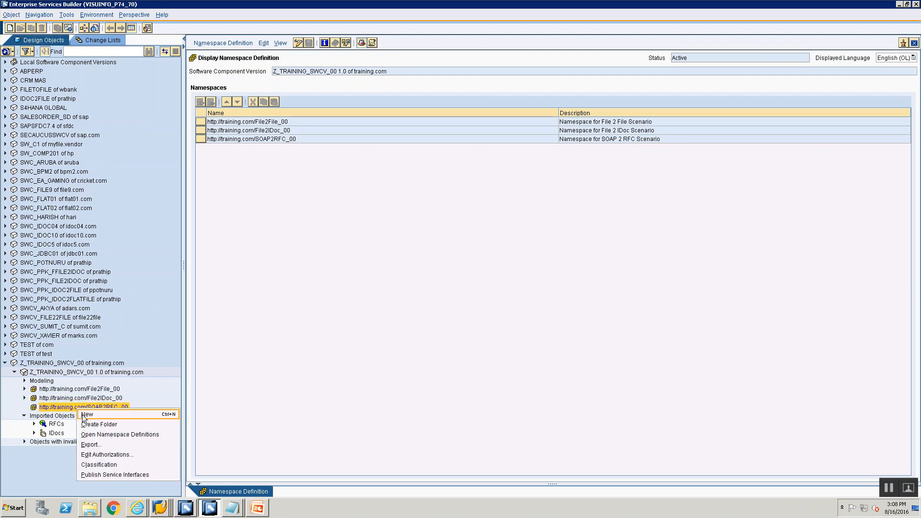
left_click(84, 416)
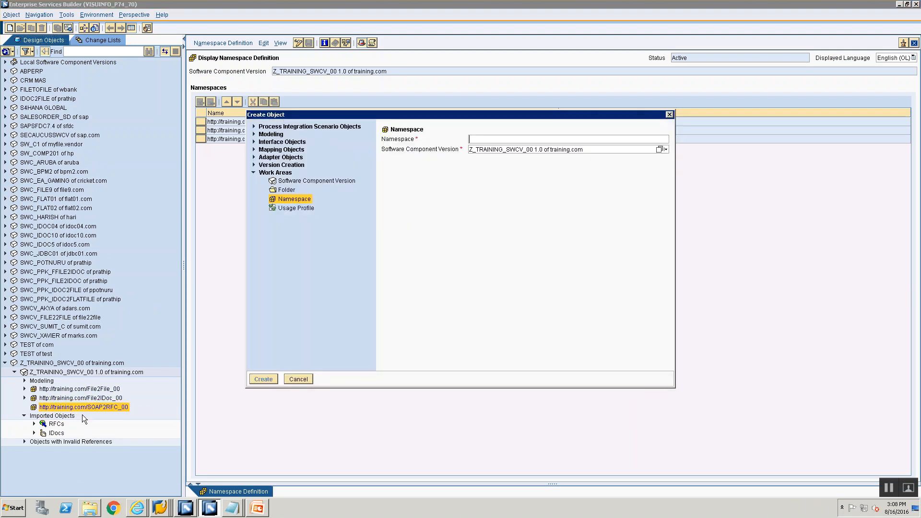
left_click(254, 142)
left_click(290, 153)
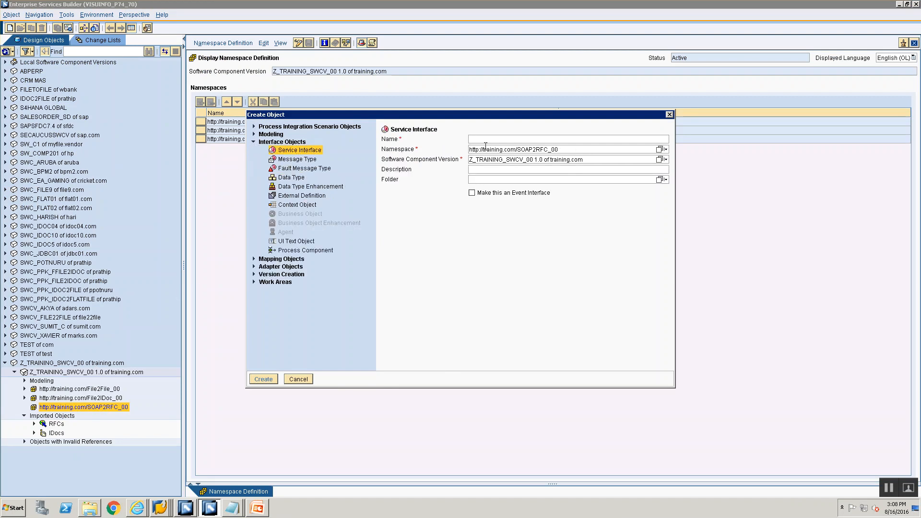
type("SIO")
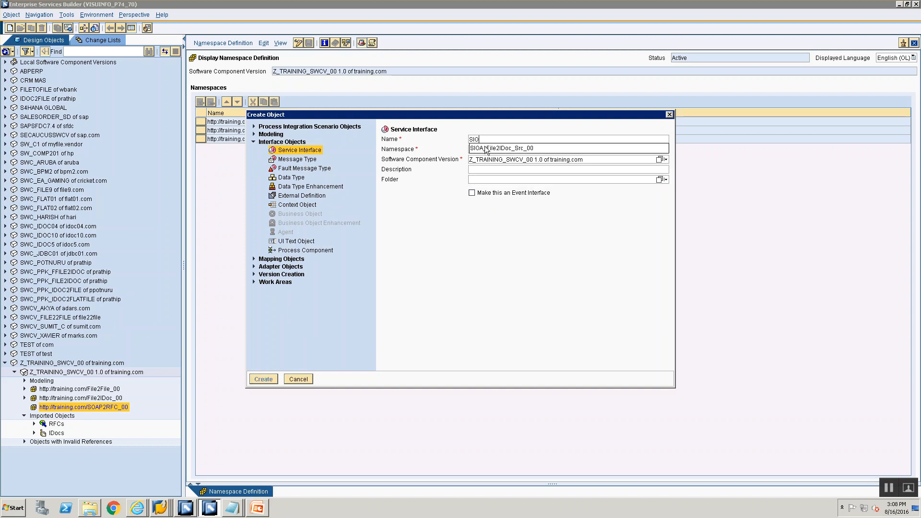
type("S")
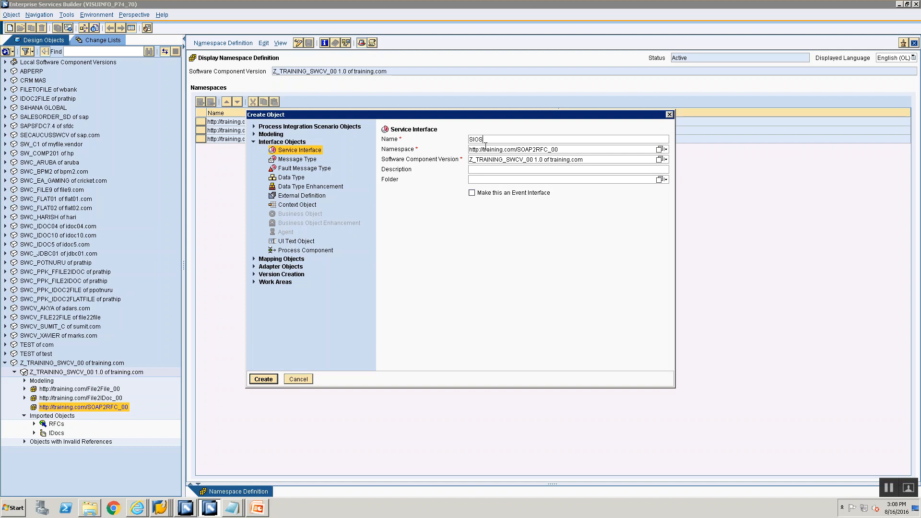
type("_")
type("SOAP2RFC_00")
left_click(263, 379)
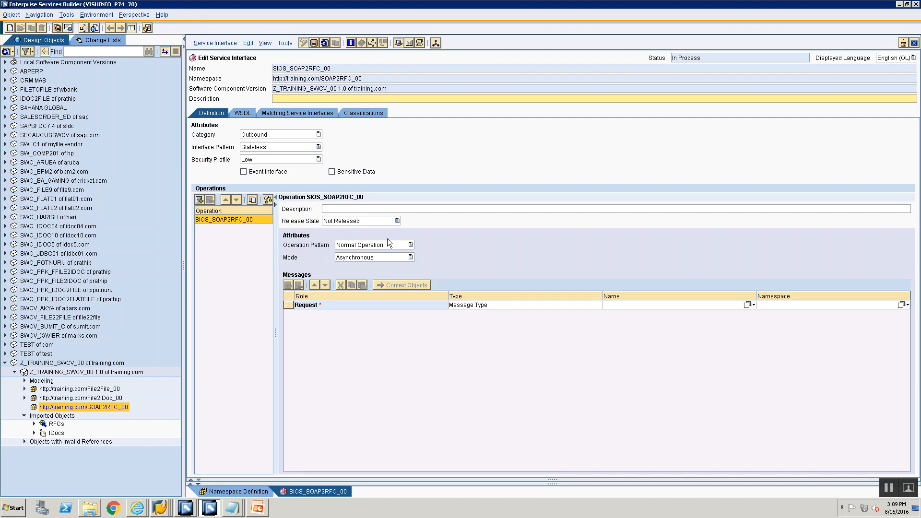
Set the operation's mode to Synchronous and review the message types offered for the request role.
left_click(379, 255)
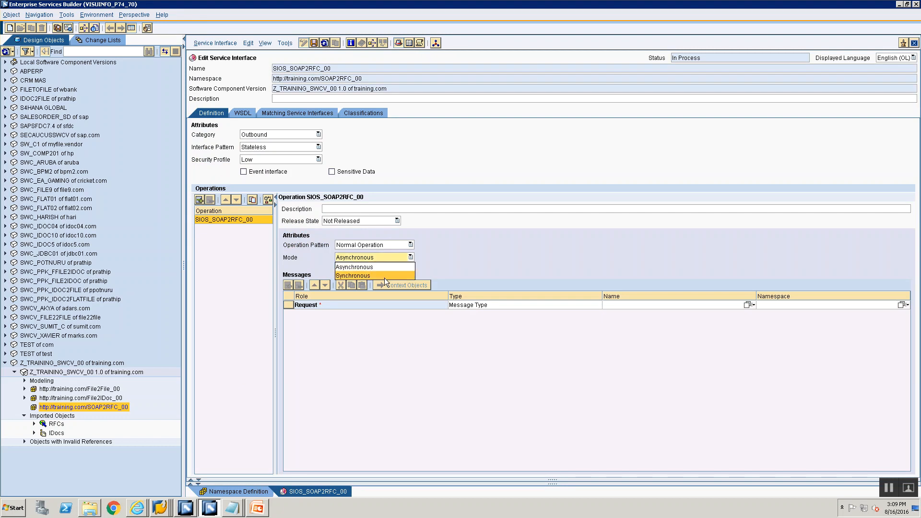
left_click(385, 276)
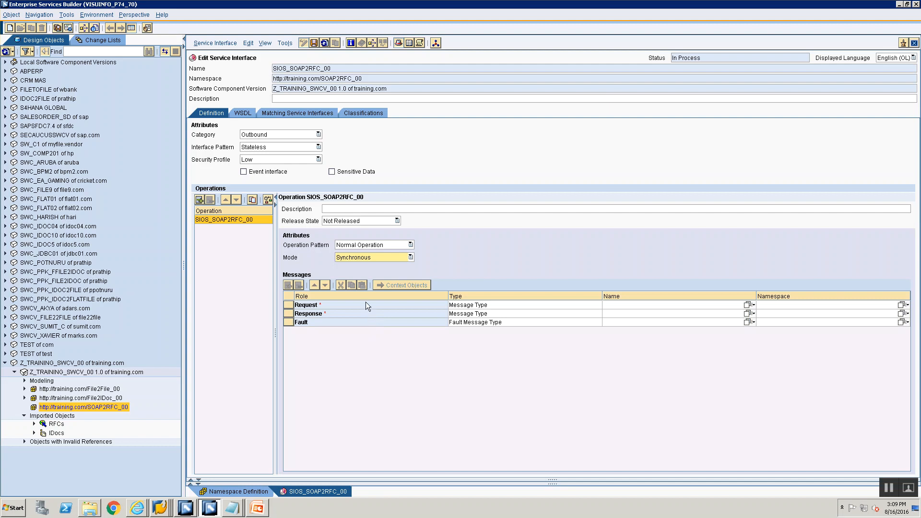
left_click(466, 314)
left_click(461, 305)
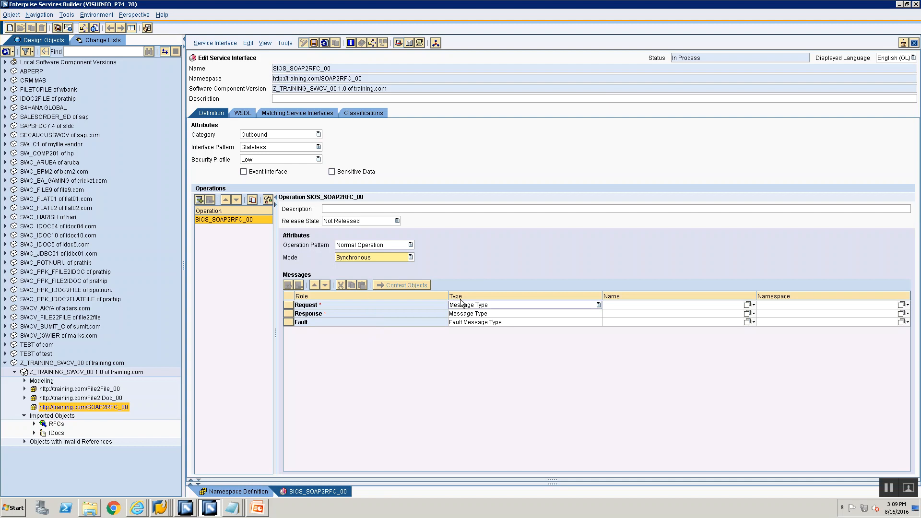
left_click(463, 305)
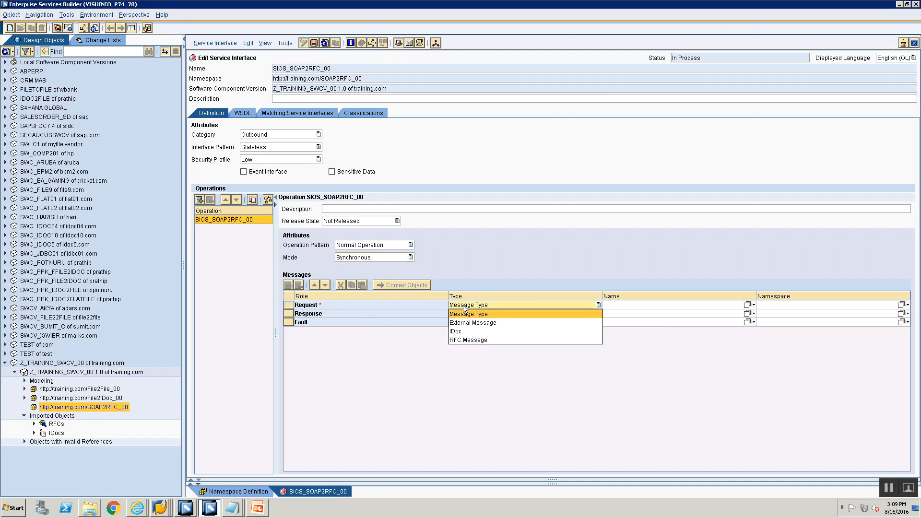
left_click(385, 336)
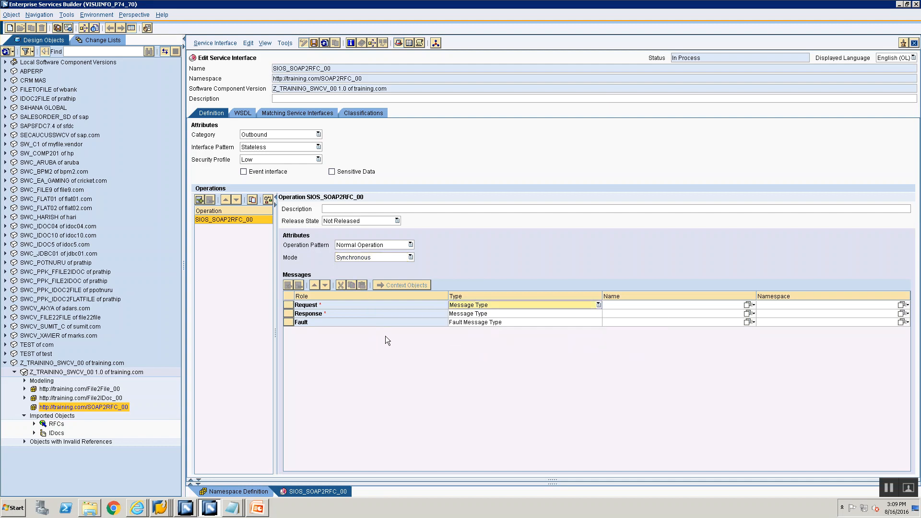
left_click(466, 306)
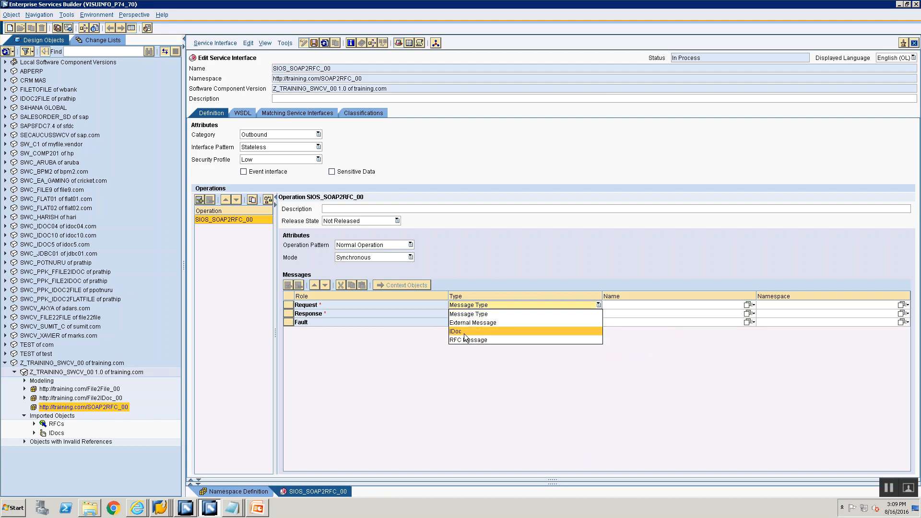
left_click(393, 379)
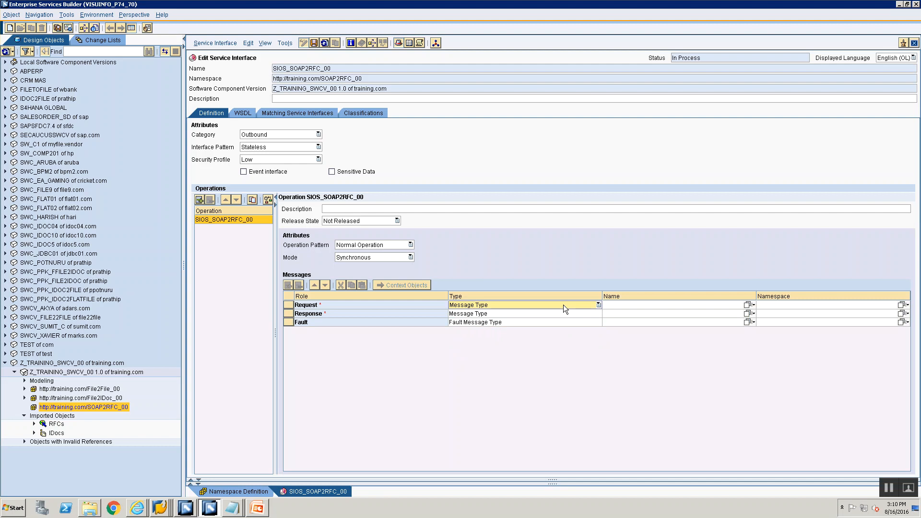
Assign the RFC message BAPI_USER_GET_DETAIL from the imported RFCs as the operation's request message.
left_click(34, 424)
left_click(55, 434)
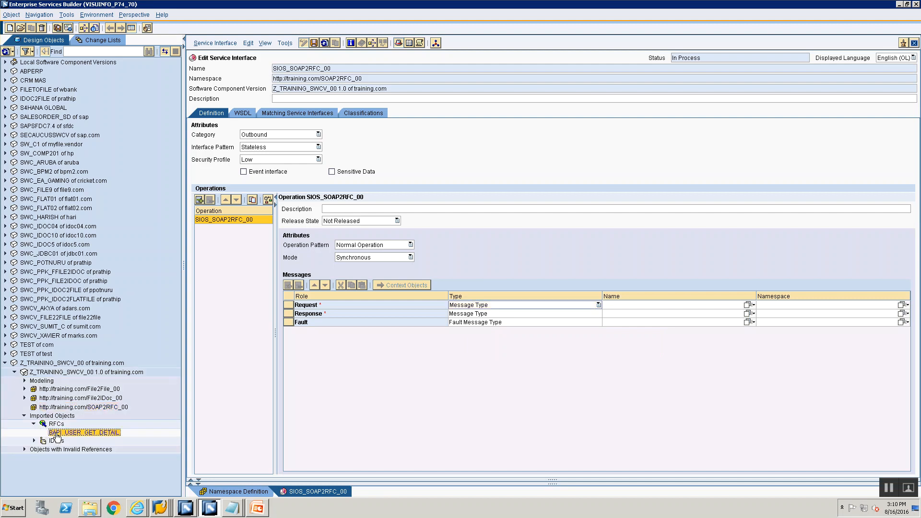
left_click_drag(56, 435, 671, 314)
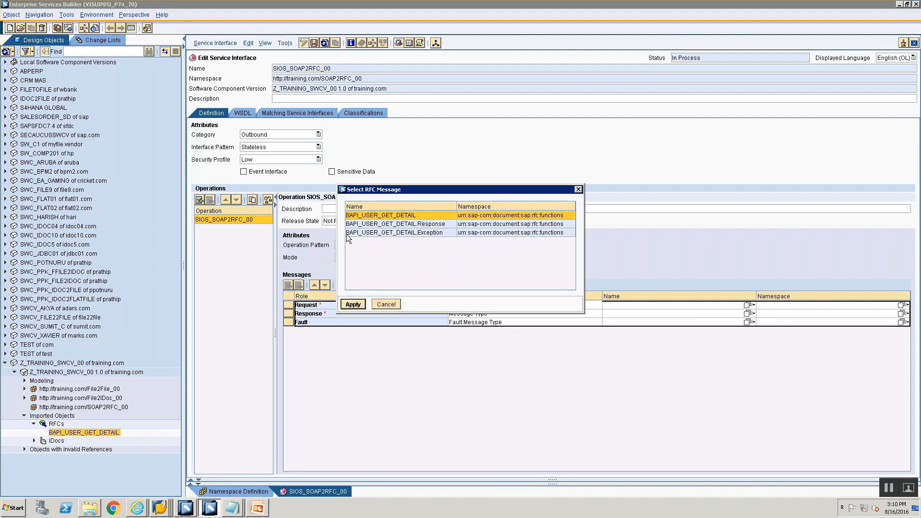
left_click(366, 216)
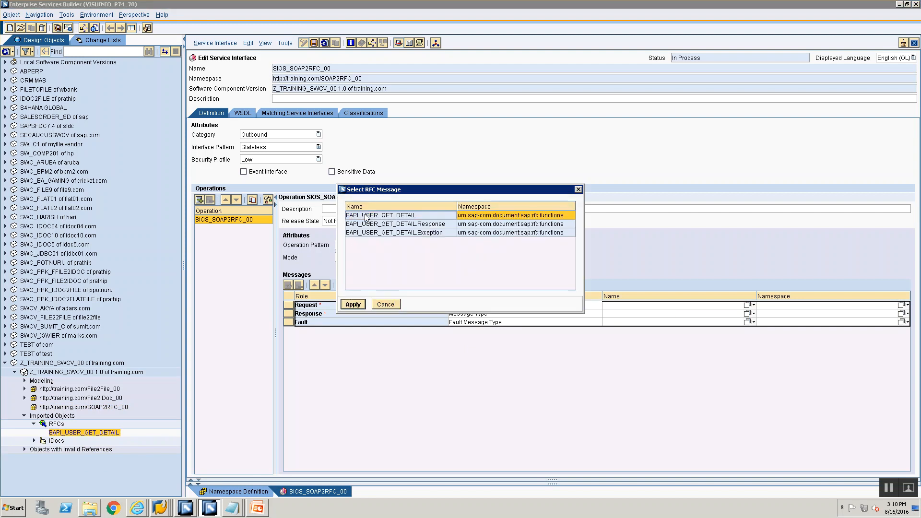
left_click(354, 306)
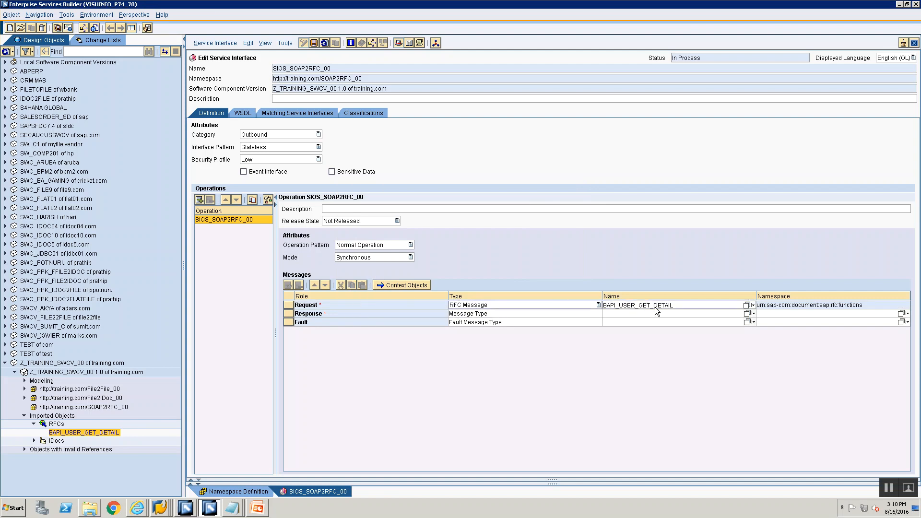
Assign the RFC message BAPI_USER_GET_DETAIL.Response as the operation's response message.
left_click_drag(81, 433, 618, 318)
left_click(397, 224)
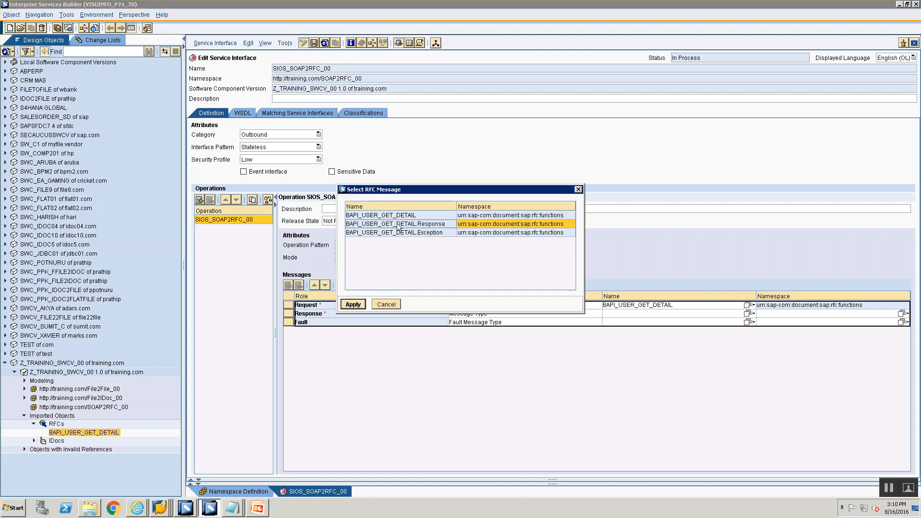
left_click(361, 306)
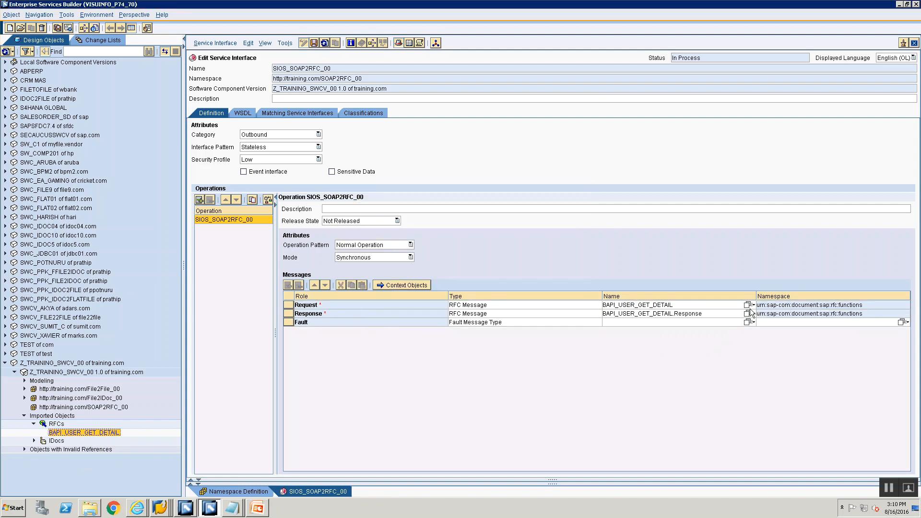
left_click(686, 306)
left_click(356, 66)
double_click(356, 66)
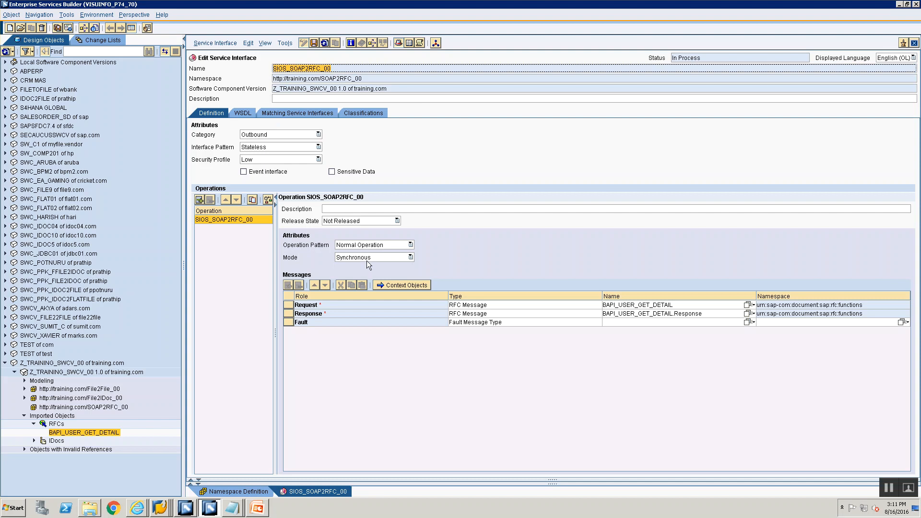
Reapply BAPI_USER_GET_DETAIL as request and BAPI_USER_GET_DETAIL.Response as response, and save the service interface.
left_click_drag(95, 433, 563, 311)
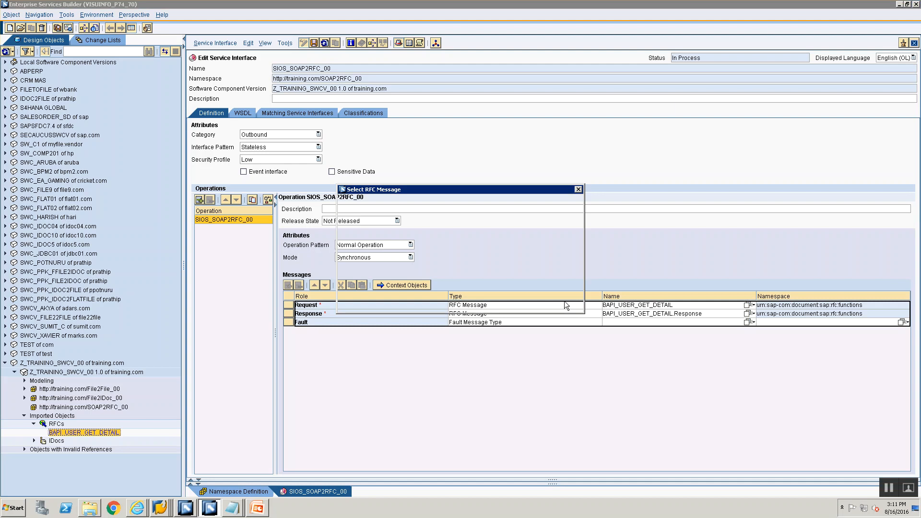
left_click(422, 215)
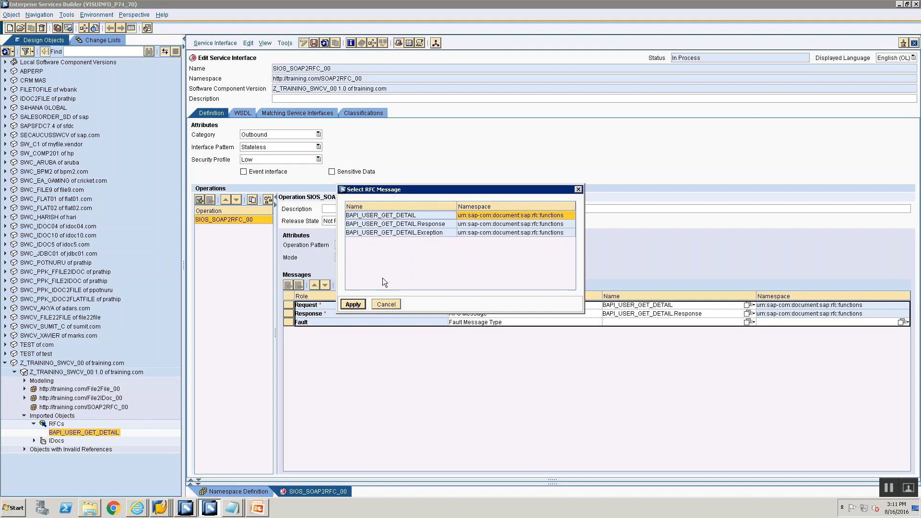
left_click(361, 305)
left_click_drag(106, 433, 712, 319)
left_click(423, 223)
left_click(358, 307)
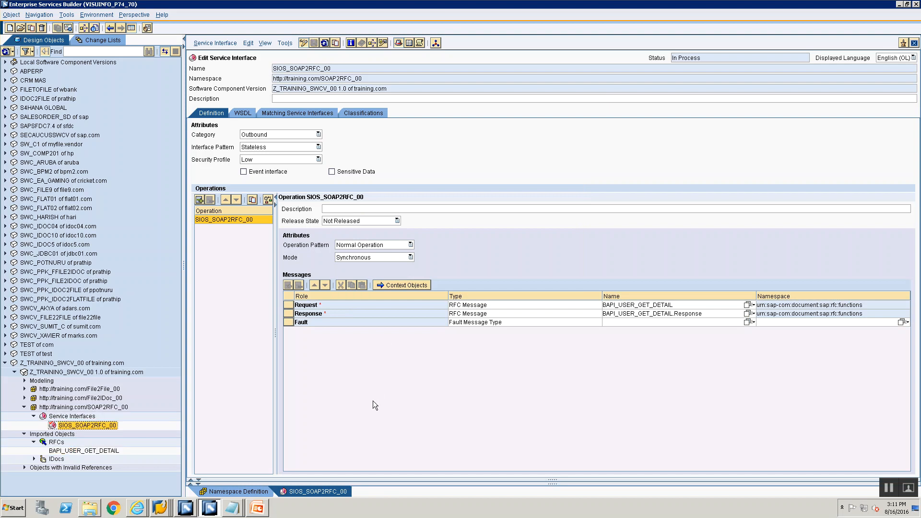
Close the SIOS_SOAP2RFC_00 service interface and the namespace definition, and return to the Service Interfaces node.
left_click(84, 416)
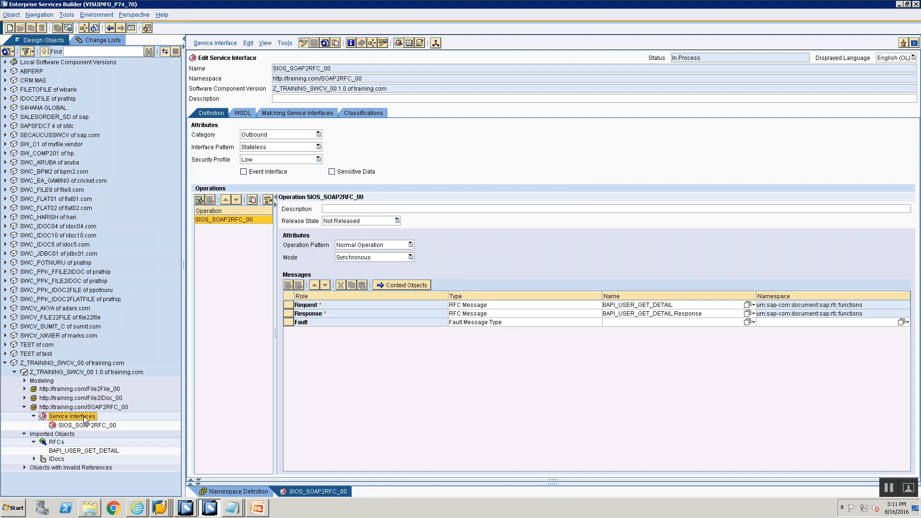
left_click(915, 43)
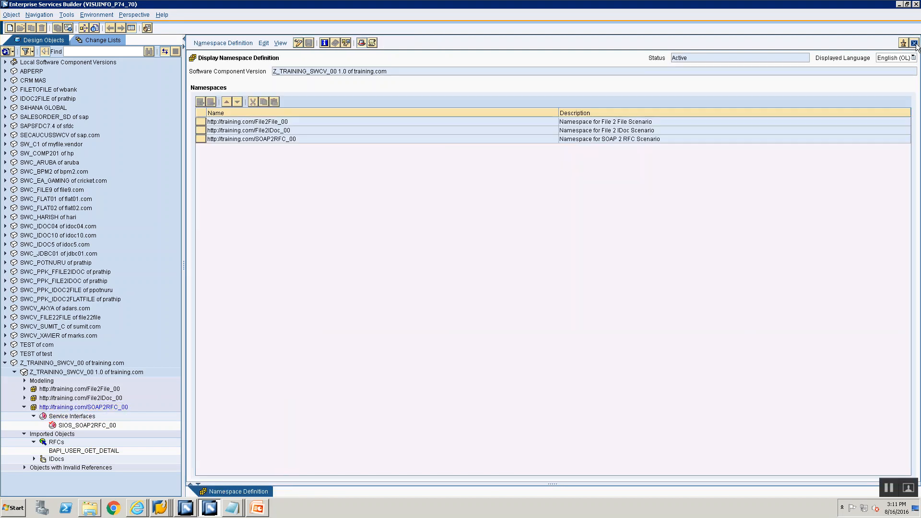
left_click(915, 44)
left_click(74, 416)
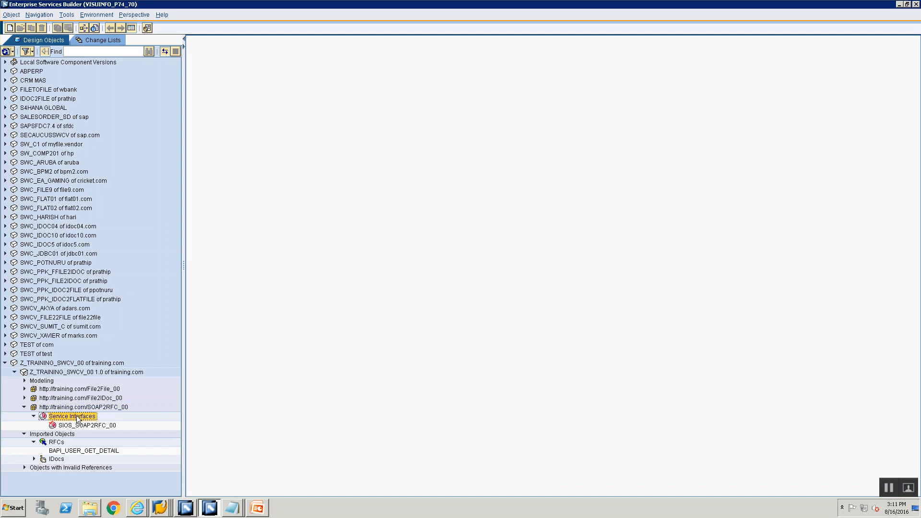
right_click(77, 407)
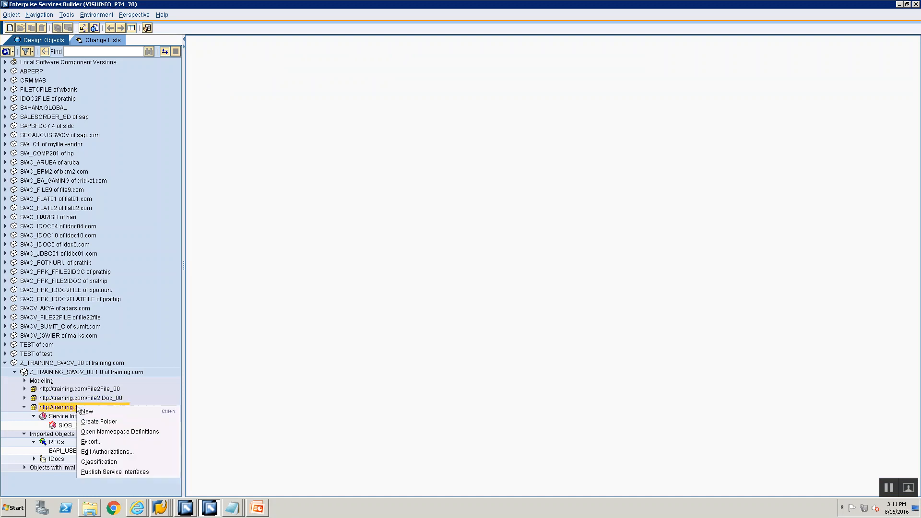
left_click(85, 411)
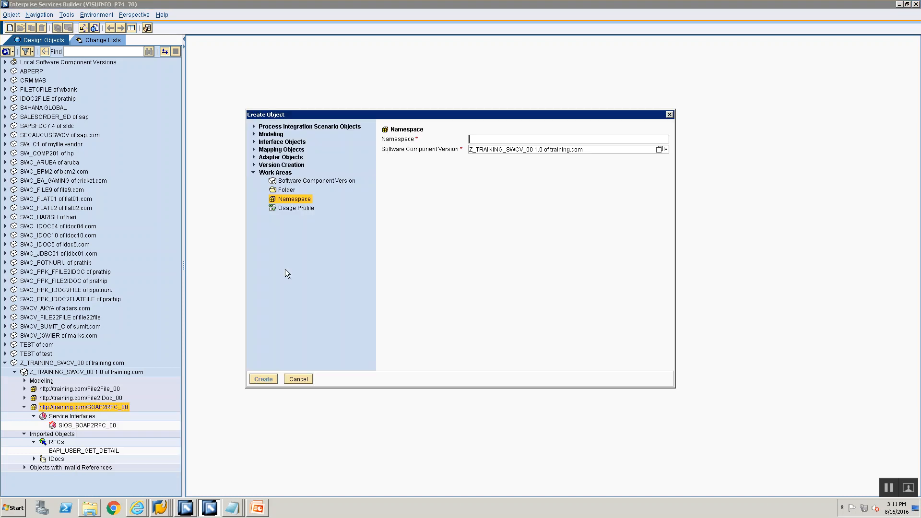
left_click(254, 149)
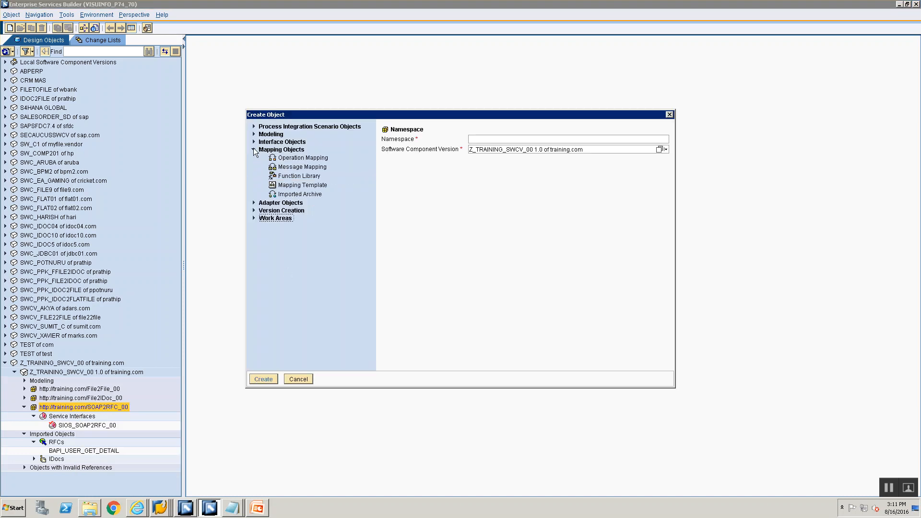
left_click(498, 139)
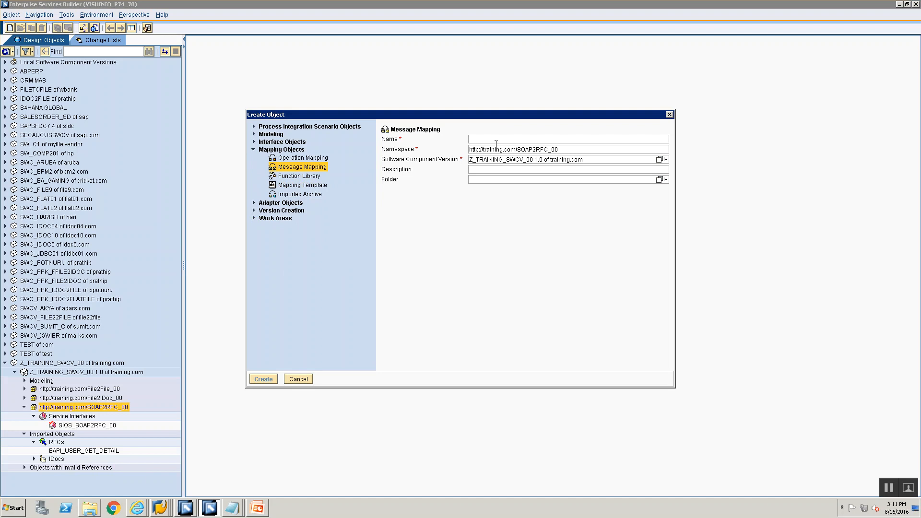
type("MM_SOAP")
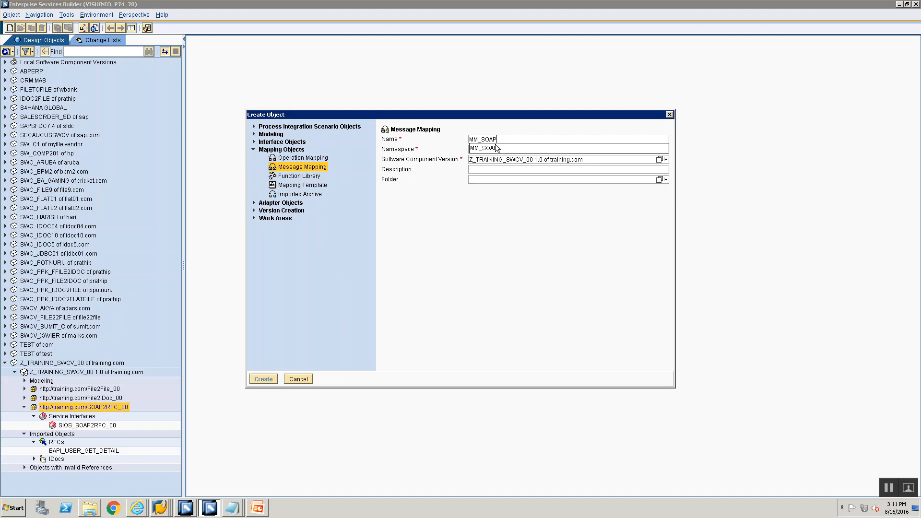
type("2RFC_")
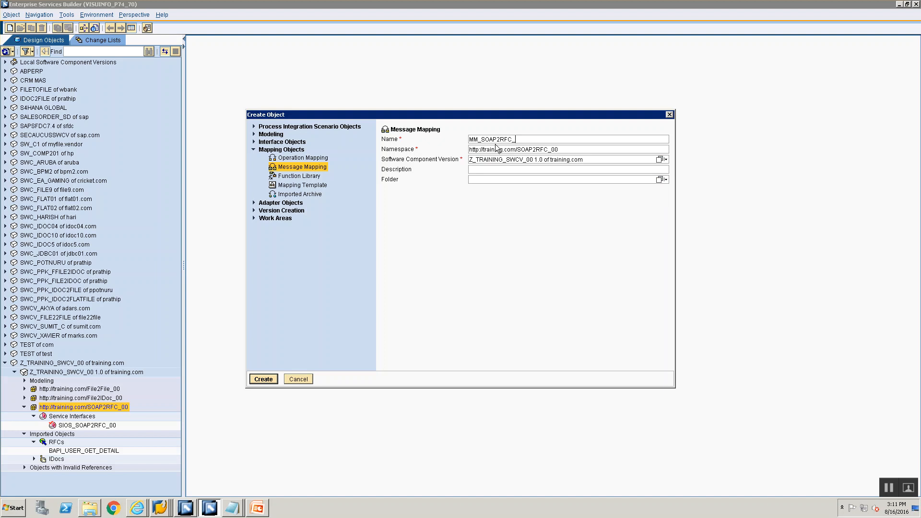
type("Req")
type("uestMapping")
key("Return")
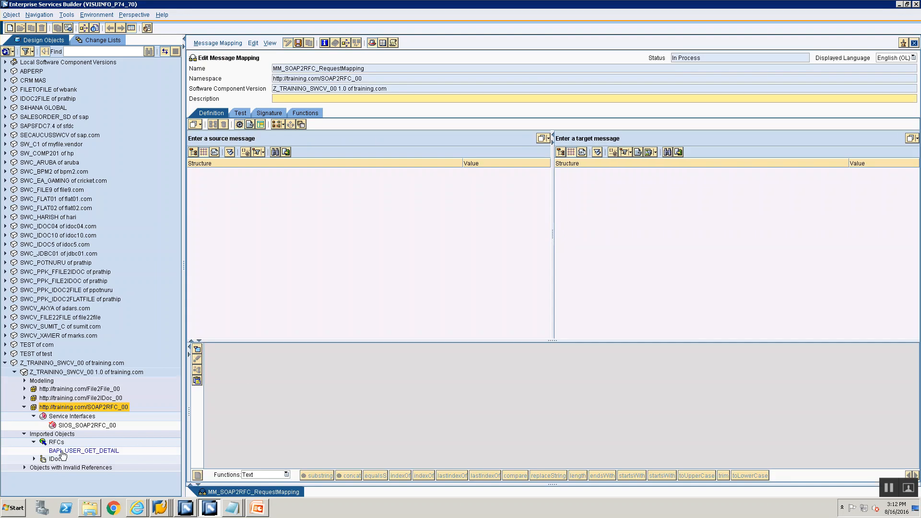
Set the RFC message BAPI_USER_GET_DETAIL as both source and target message of the request mapping.
left_click(62, 451)
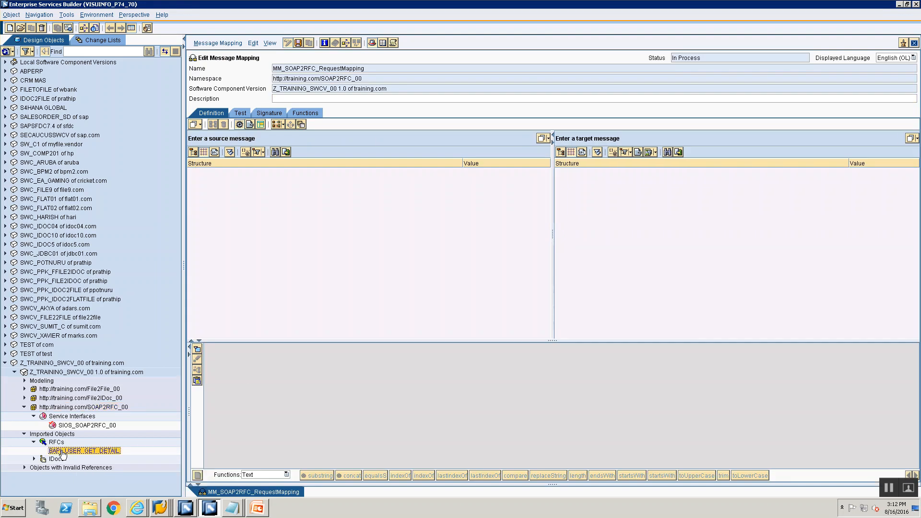
left_click_drag(63, 453, 296, 141)
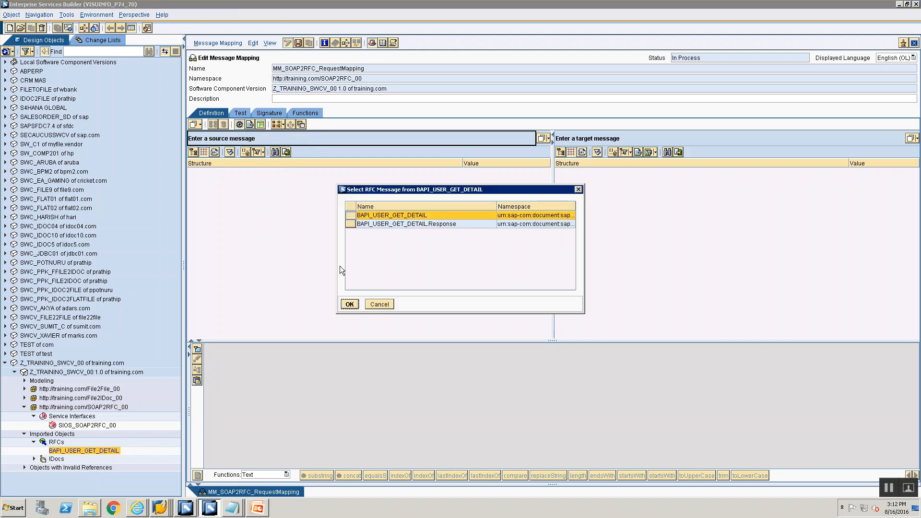
left_click(350, 304)
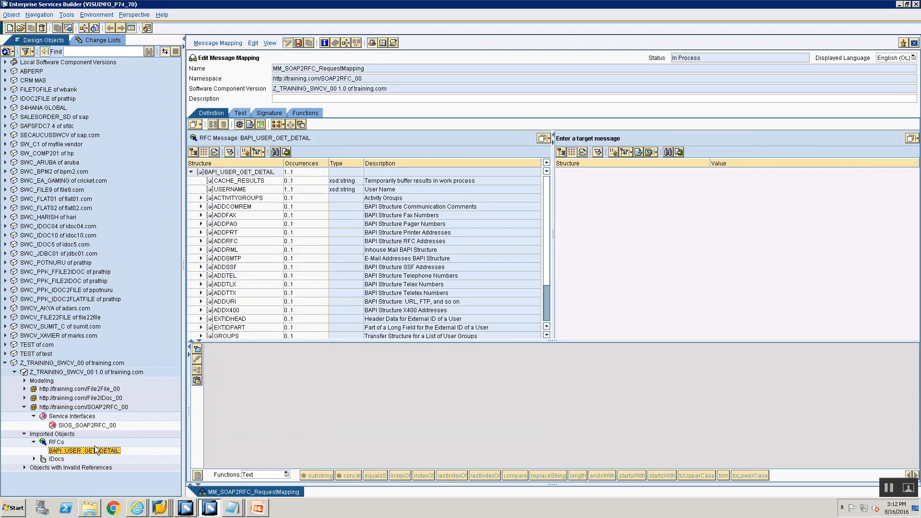
left_click_drag(96, 450, 609, 142)
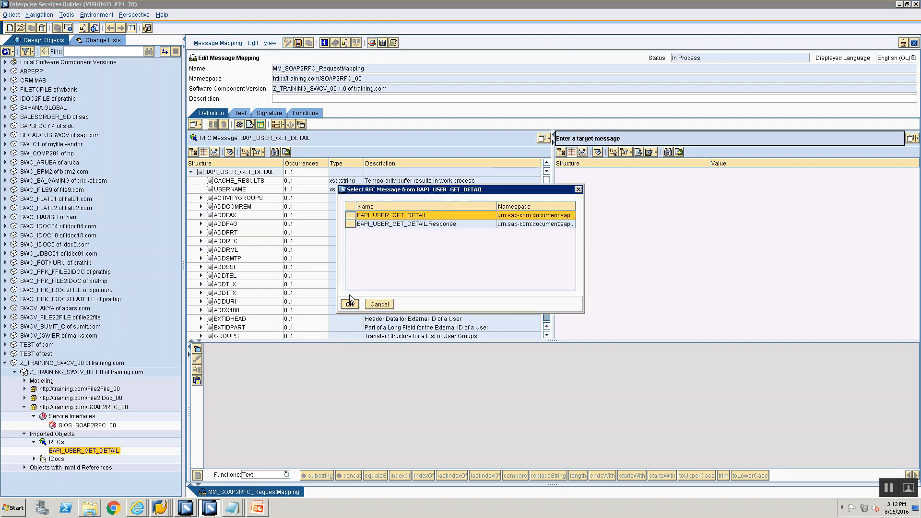
key("Return")
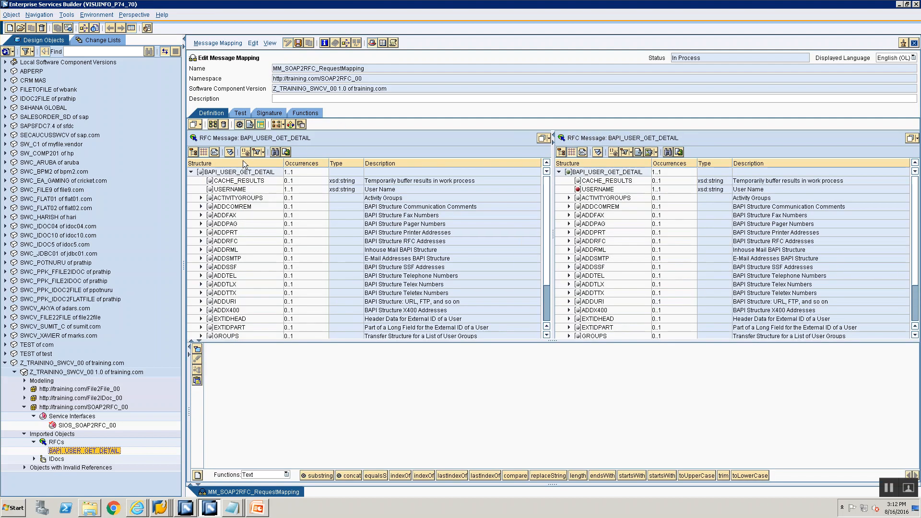
Map all identically named fields and substructures between the source and target BAPI_USER_GET_DETAIL root nodes of the request mapping.
left_click(245, 172)
left_click(581, 174)
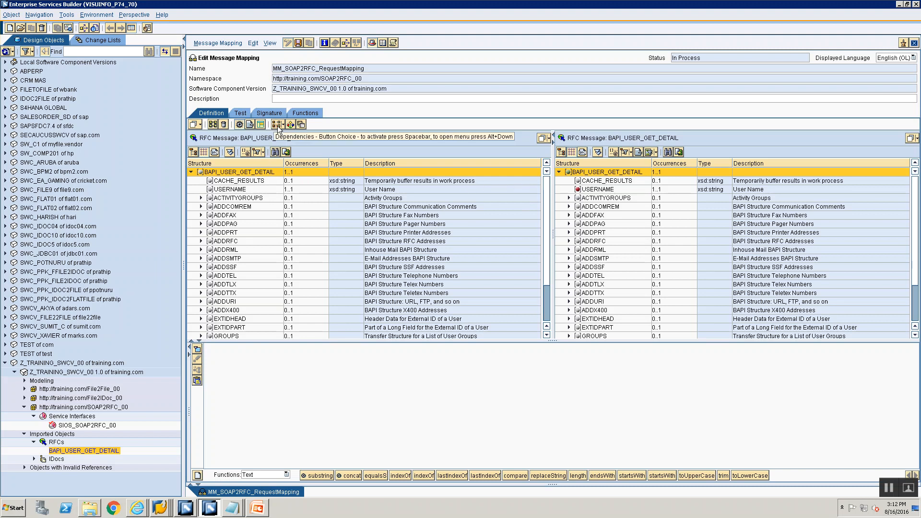
left_click(212, 124)
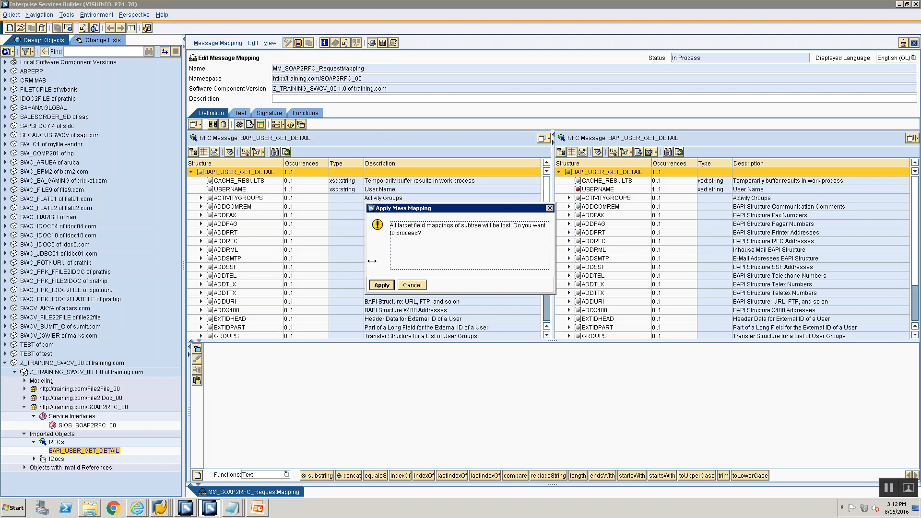
left_click(383, 285)
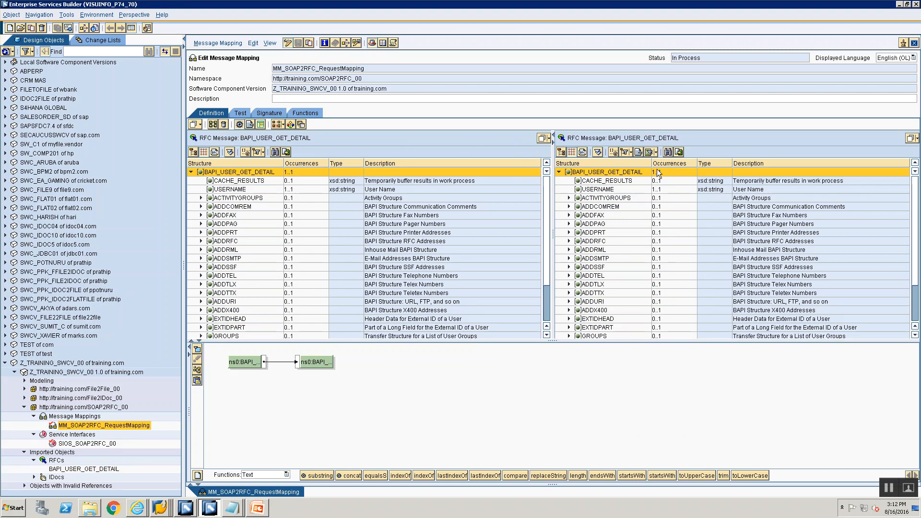
left_click(85, 416)
right_click(86, 417)
left_click(100, 422)
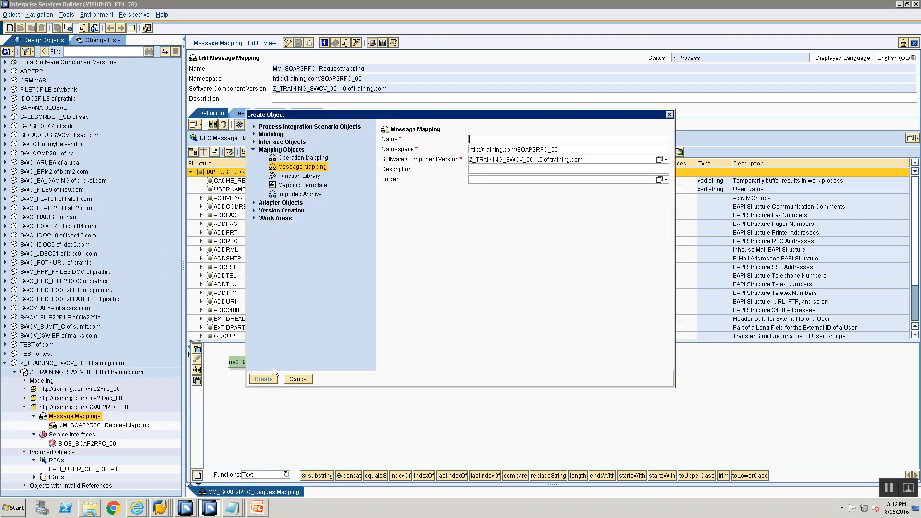
type("MM")
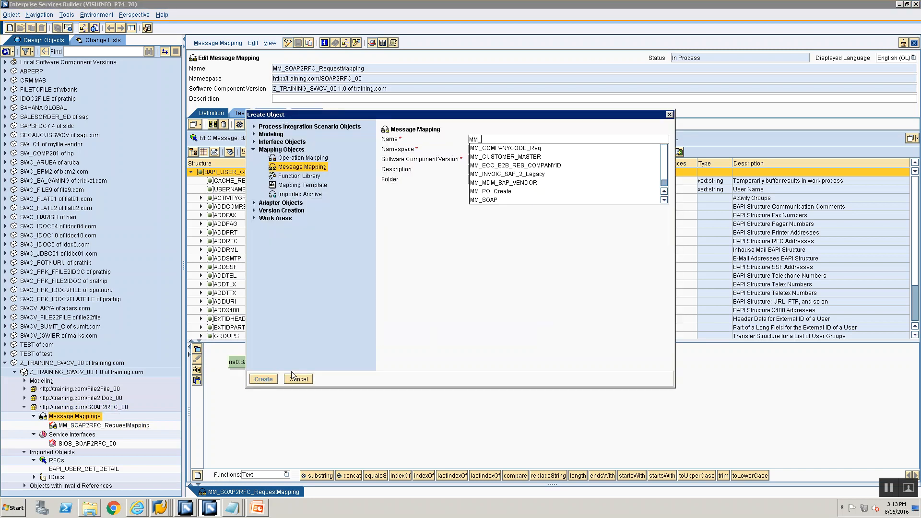
type("_SOAP2R")
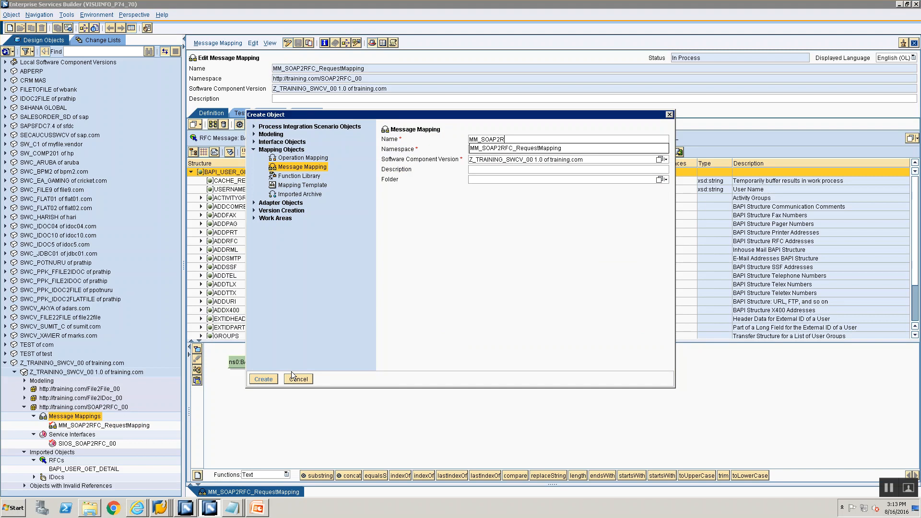
type("FC_ResponseM<a")
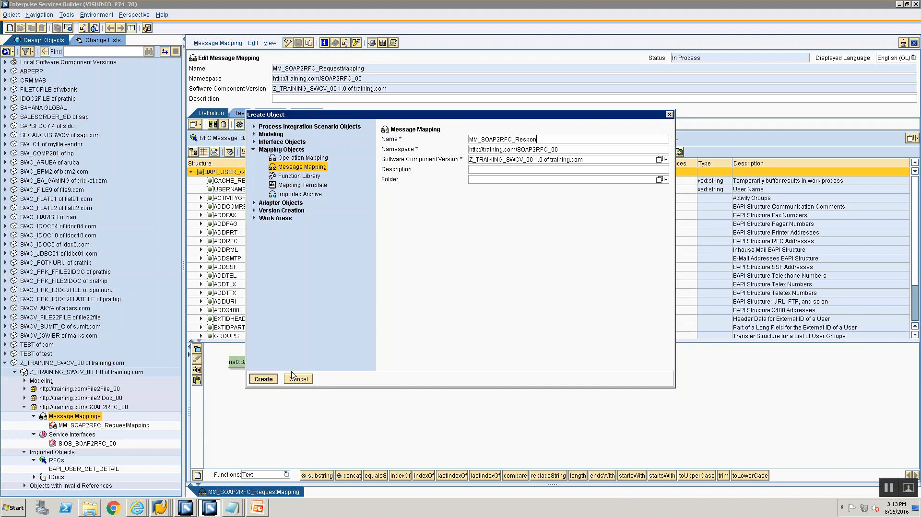
left_click(292, 372)
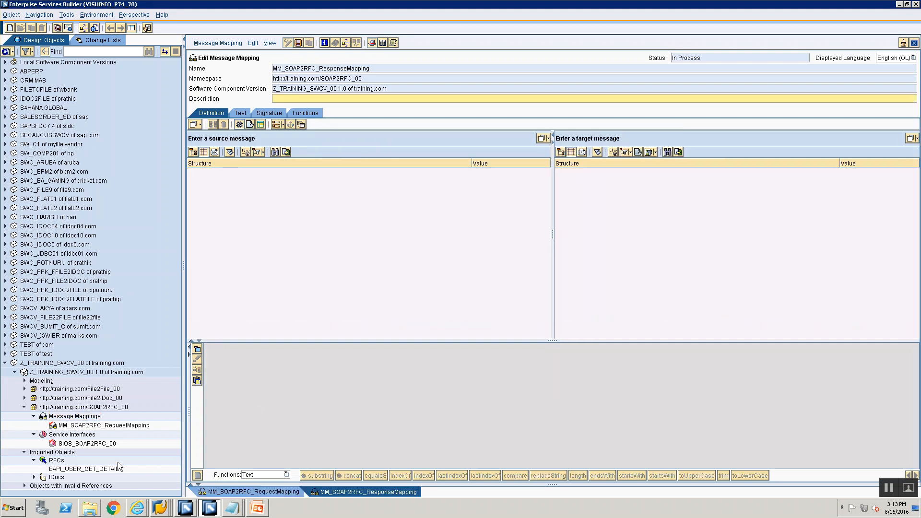
Set the RFC message BAPI_USER_GET_DETAIL.Response as both source and target message of the response mapping.
left_click_drag(110, 474, 373, 206)
left_click_drag(397, 137, 397, 138)
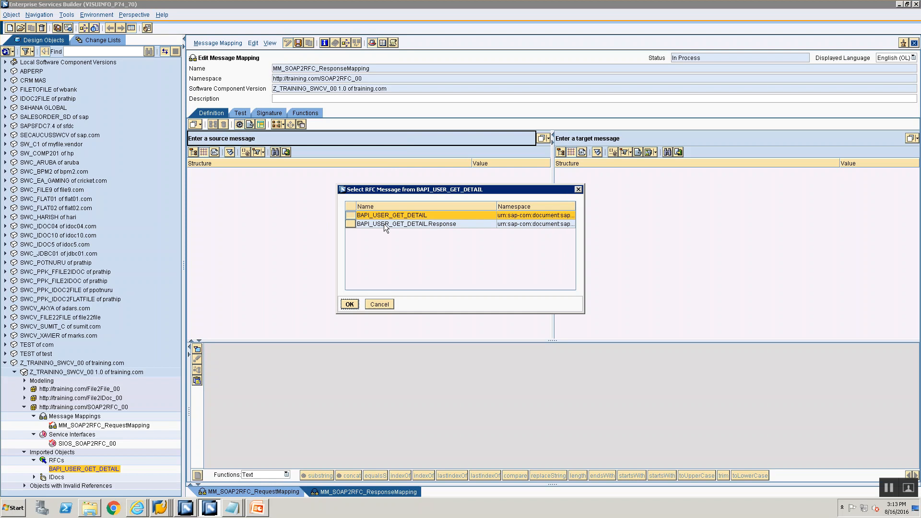
left_click(383, 224)
left_click(349, 304)
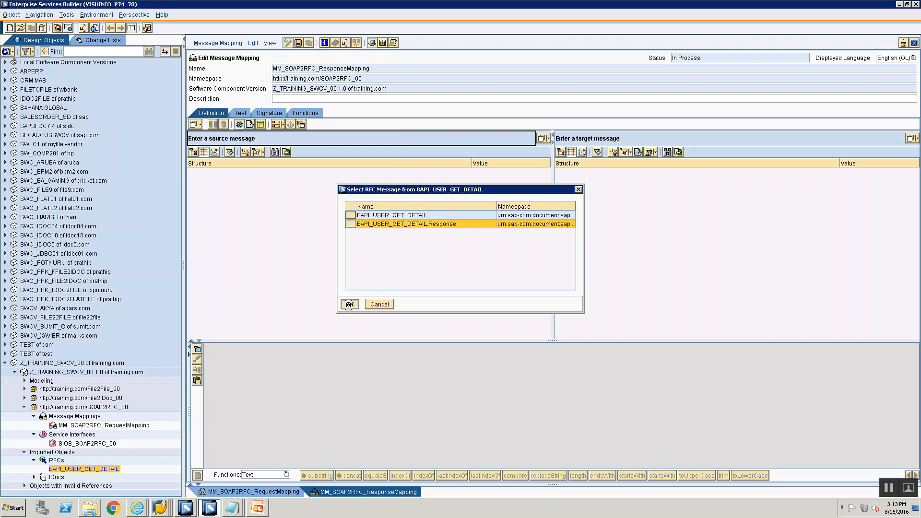
left_click_drag(90, 473, 665, 137)
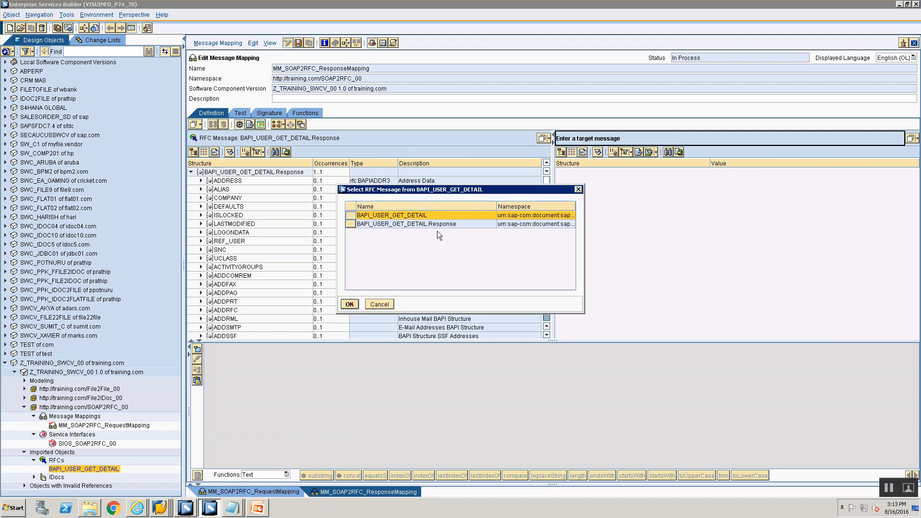
left_click(439, 225)
left_click(350, 304)
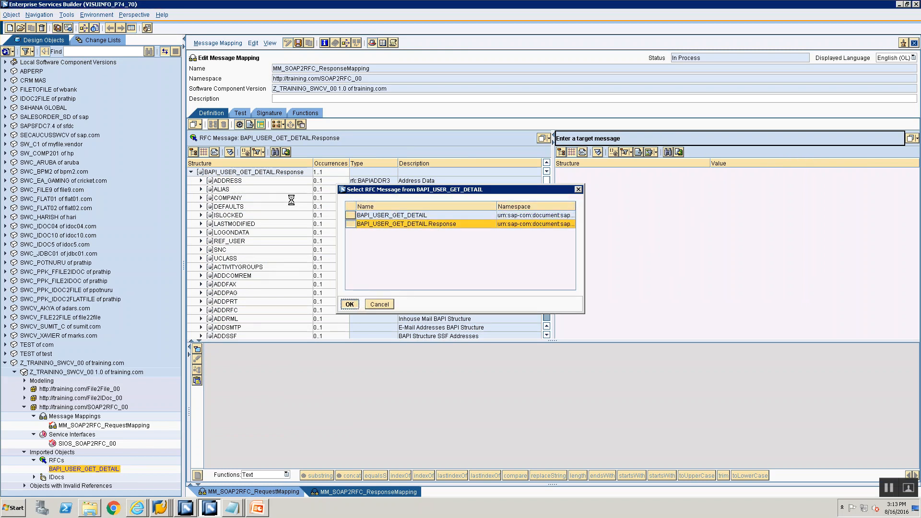
Map all identically named fields and substructures between the two BAPI_USER_GET_DETAIL.Response root nodes.
left_click_drag(249, 173, 577, 176)
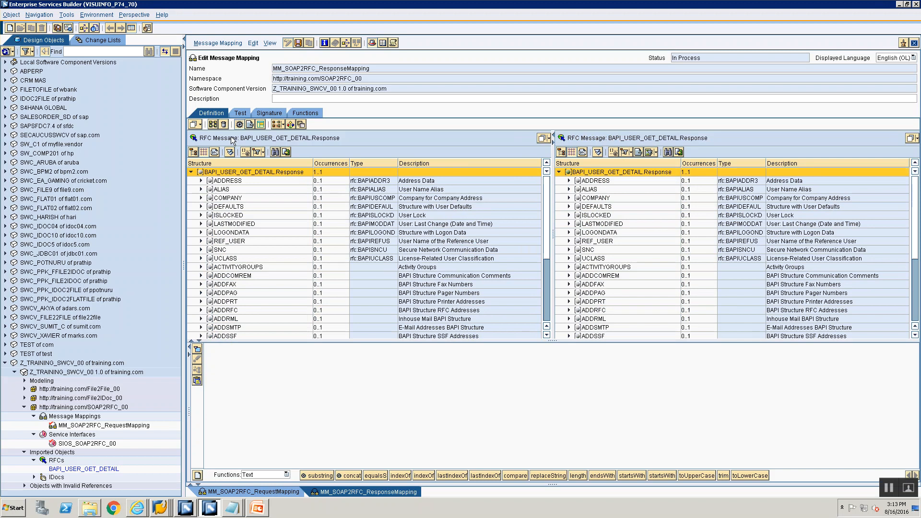
left_click(224, 125)
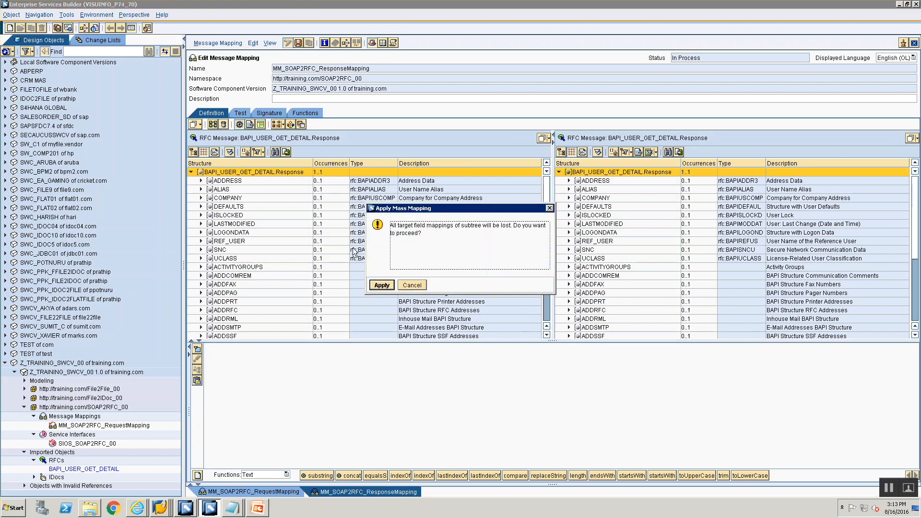
left_click(377, 286)
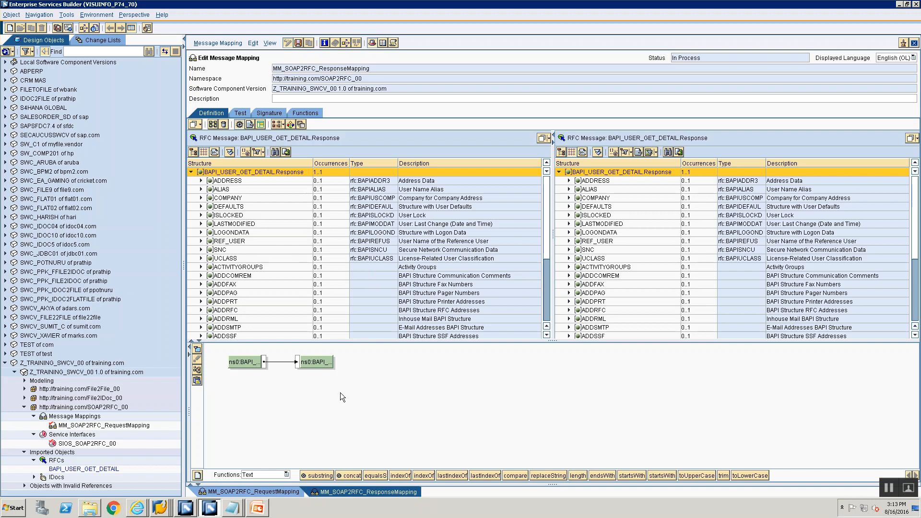
right_click(65, 417)
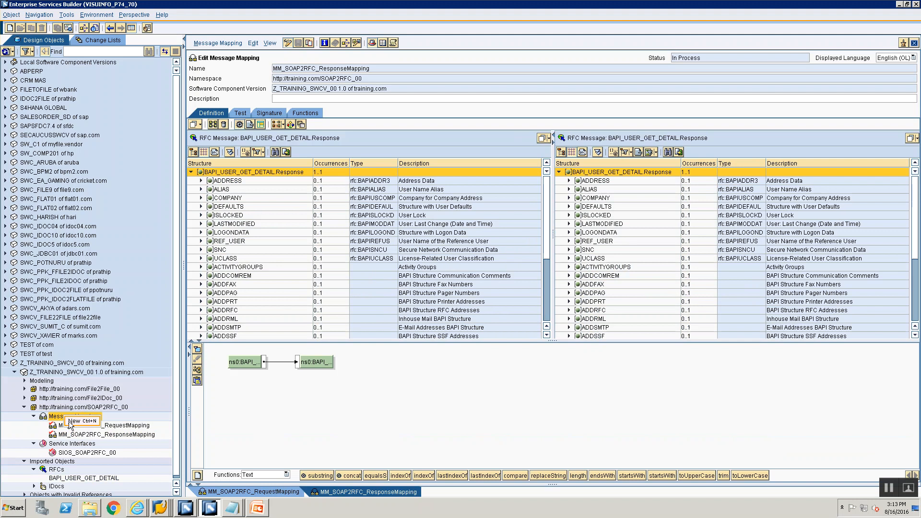
left_click(77, 421)
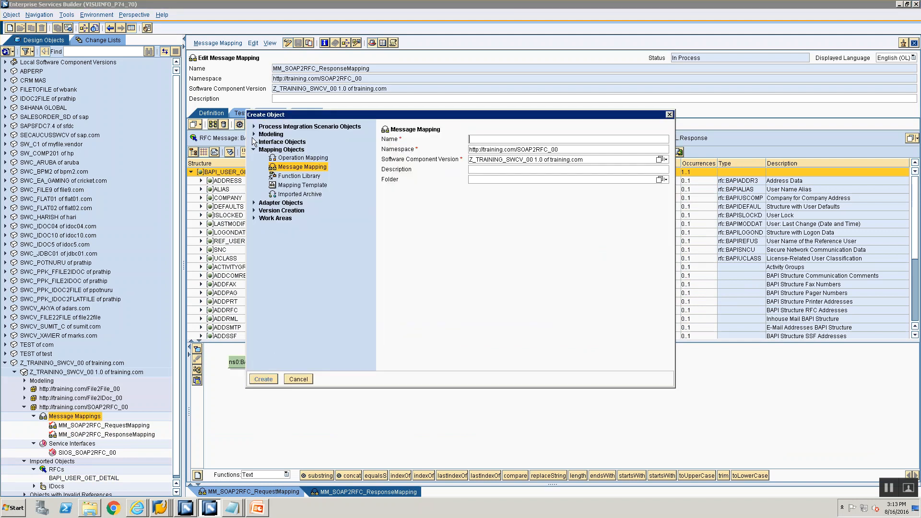
left_click(283, 161)
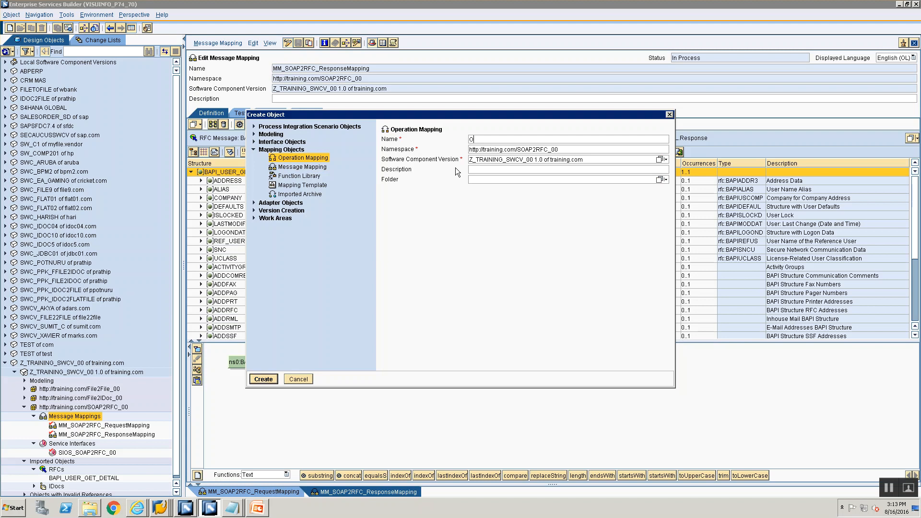
type("OM_SOAP2RF")
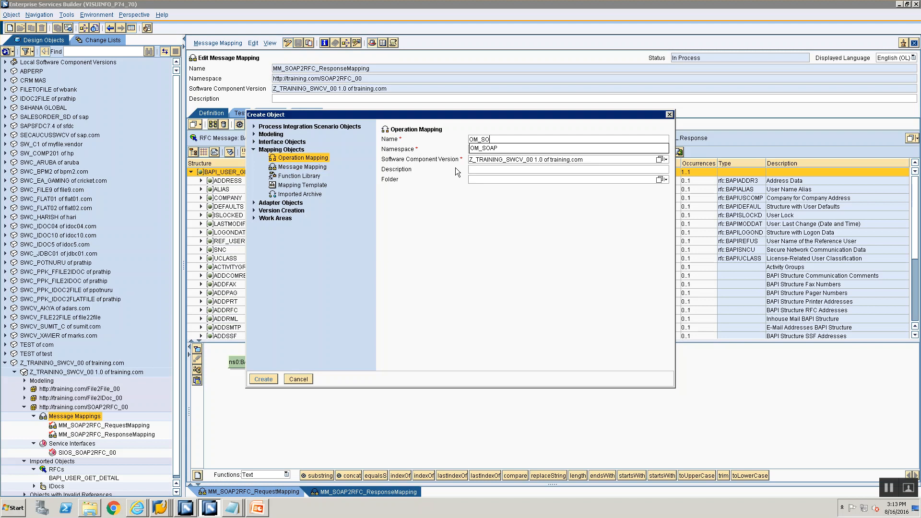
type("C")
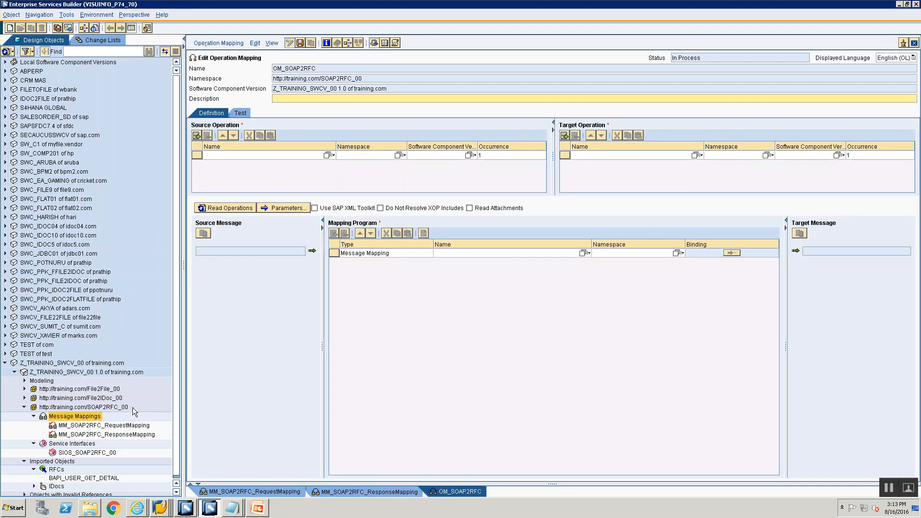
Assign SIOS_SOAP2RFC_00 as the source operation and the RFC BAPI_USER_GET_DETAIL as the target operation.
left_click(87, 453)
left_click_drag(87, 453, 277, 154)
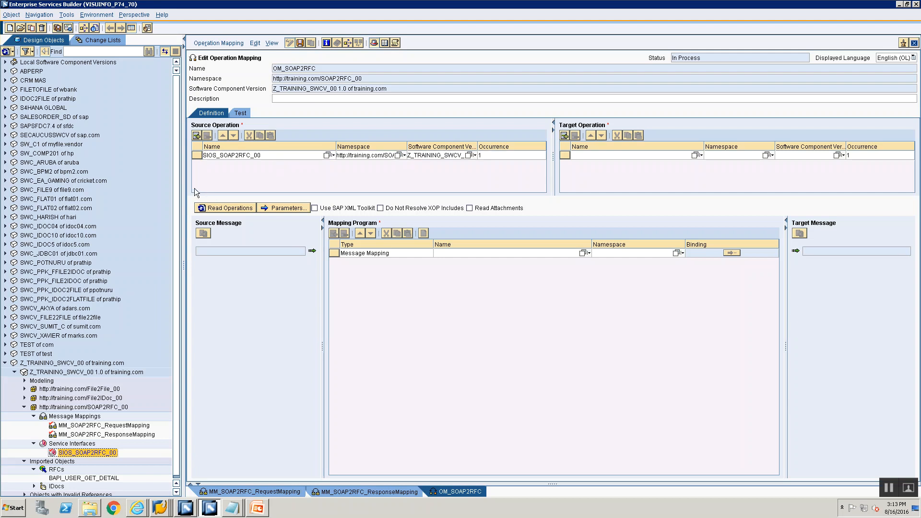
left_click_drag(176, 182, 175, 285)
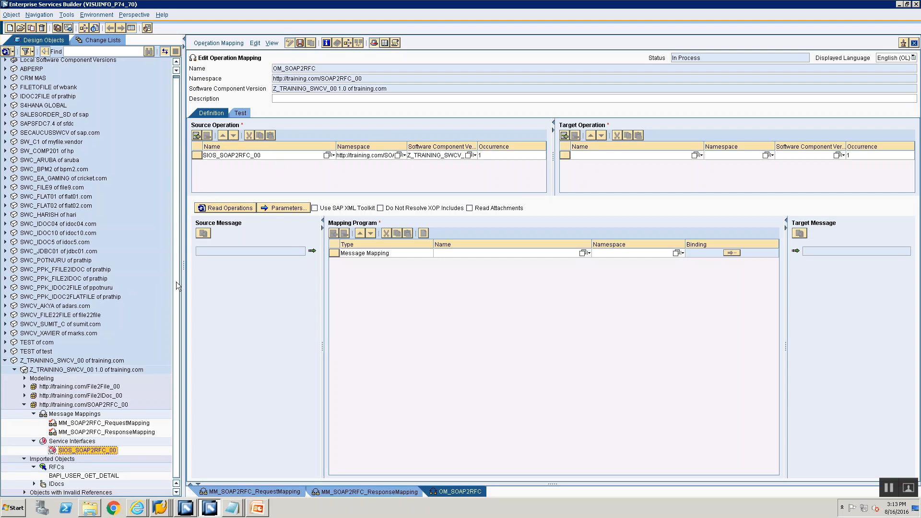
left_click(71, 476)
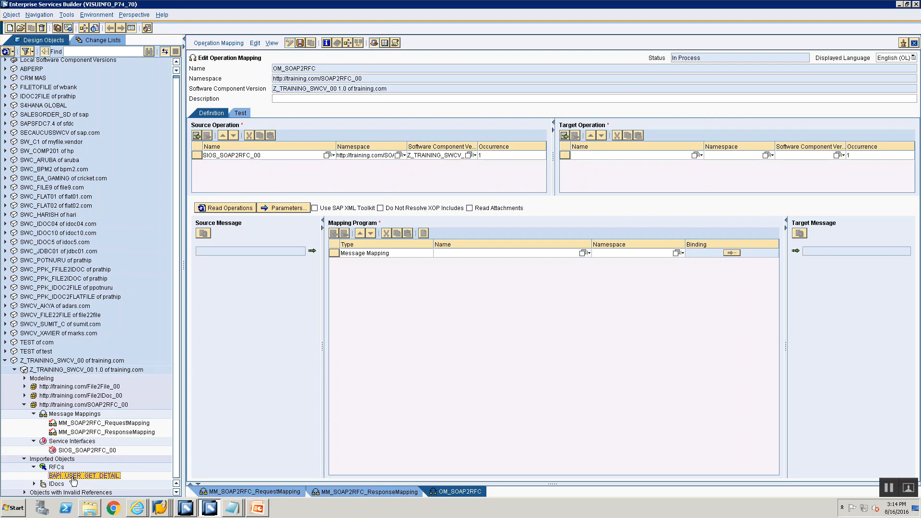
left_click_drag(72, 479, 593, 159)
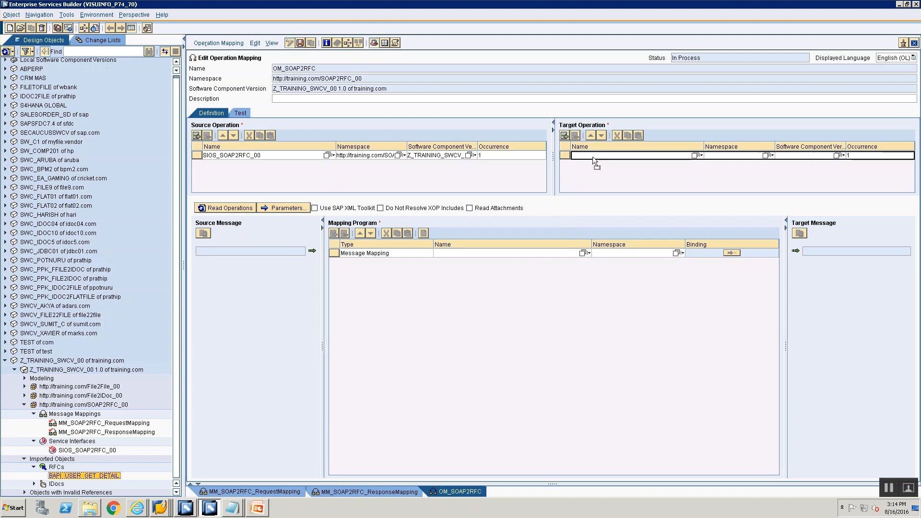
left_click_drag(592, 157, 592, 157)
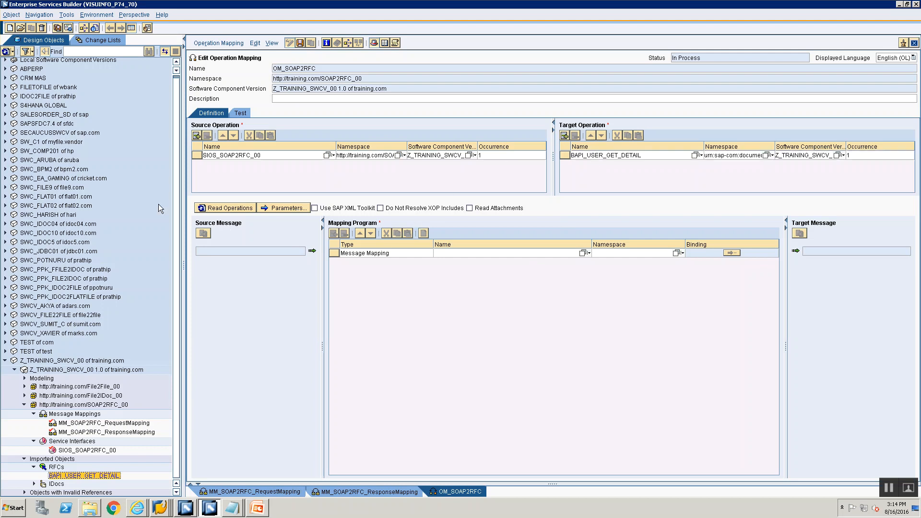
Read the operations into the operation mapping and check its response and request messages.
left_click(243, 208)
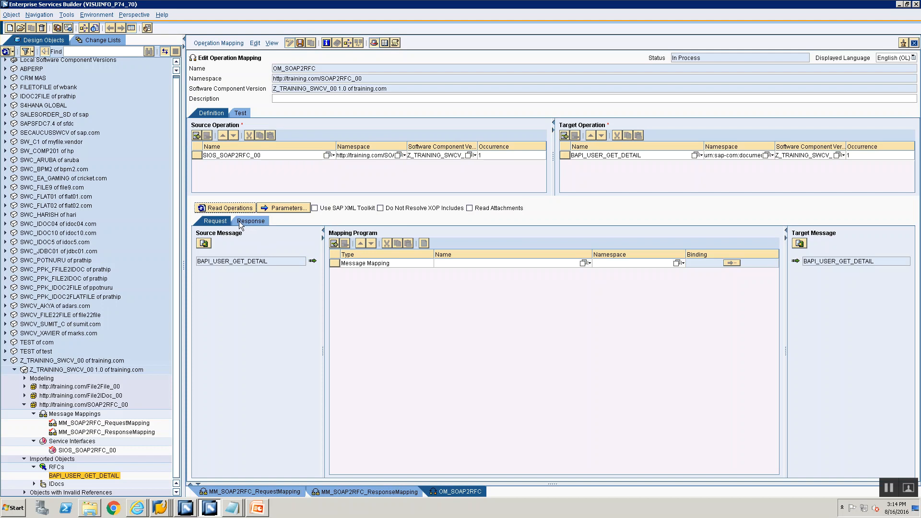
left_click(254, 221)
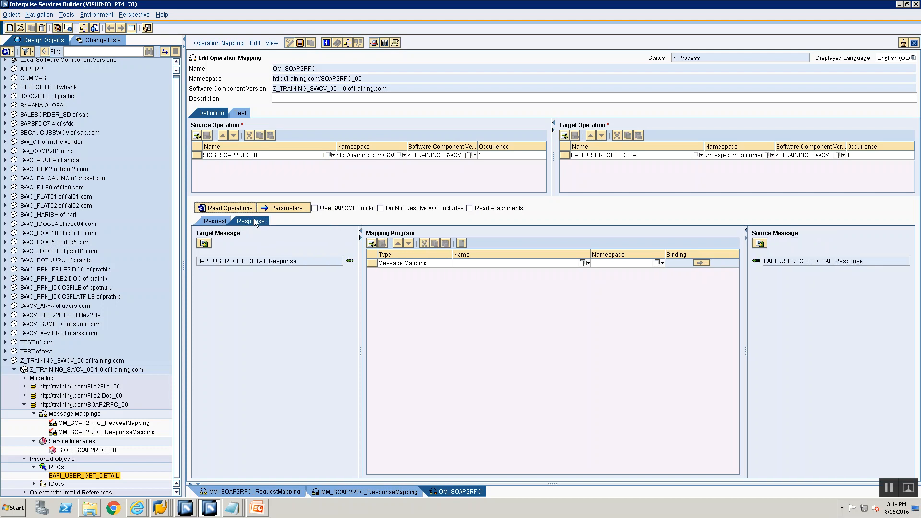
left_click(210, 223)
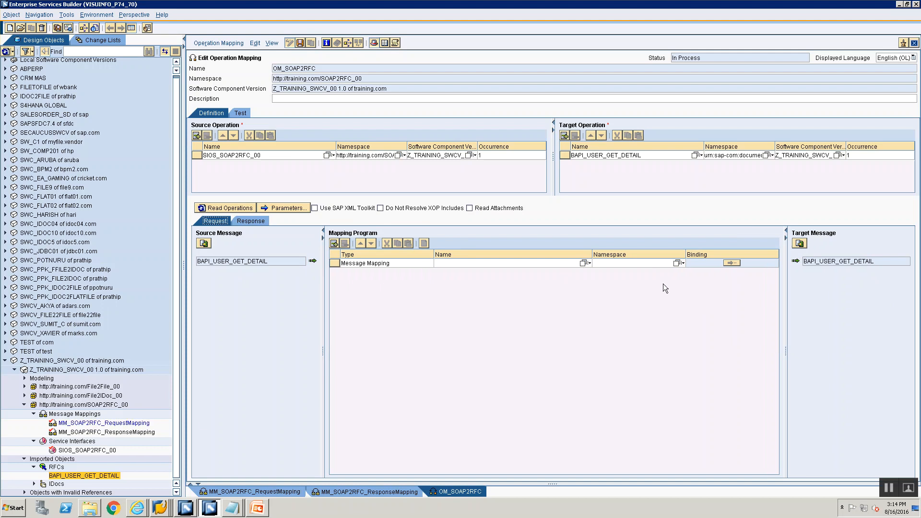
Assign the message mapping MM_SOAP2RFC_RequestMapping as the mapping program for the request.
left_click(584, 262)
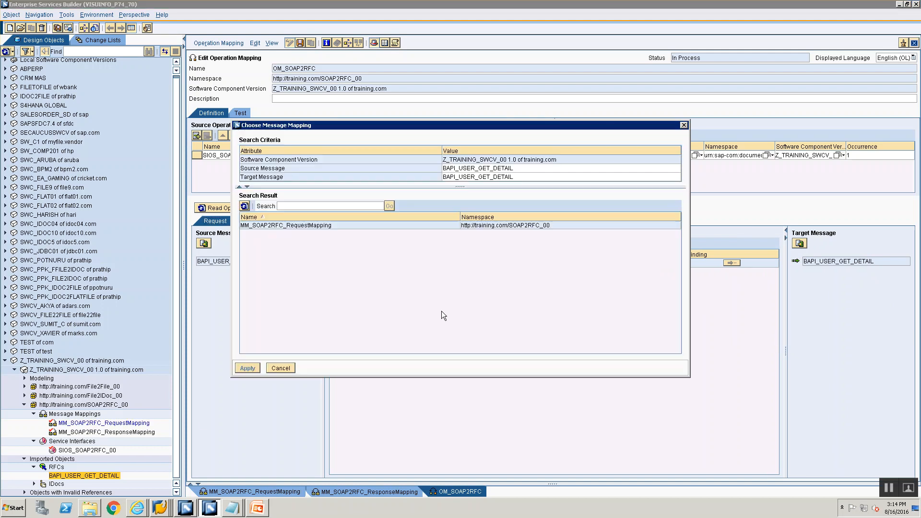
left_click(358, 223)
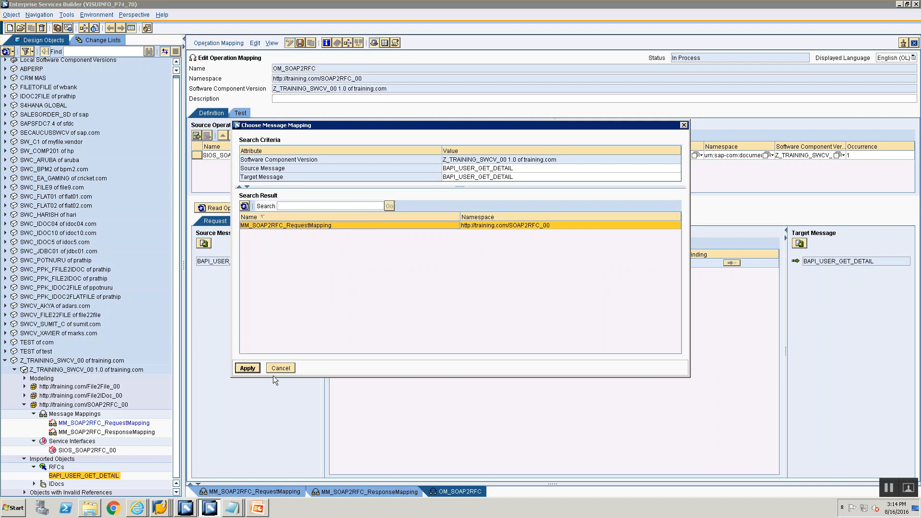
left_click(248, 368)
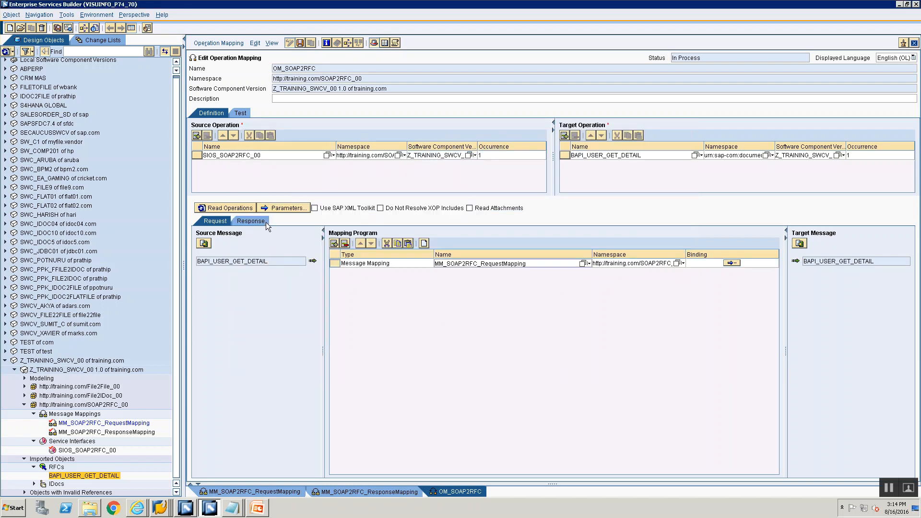
Assign the message mapping MM_SOAP2RFC_ResponseMapping as the mapping program for the BAPI_USER_GET_DETAIL.Response messages.
left_click(265, 221)
left_click(301, 262)
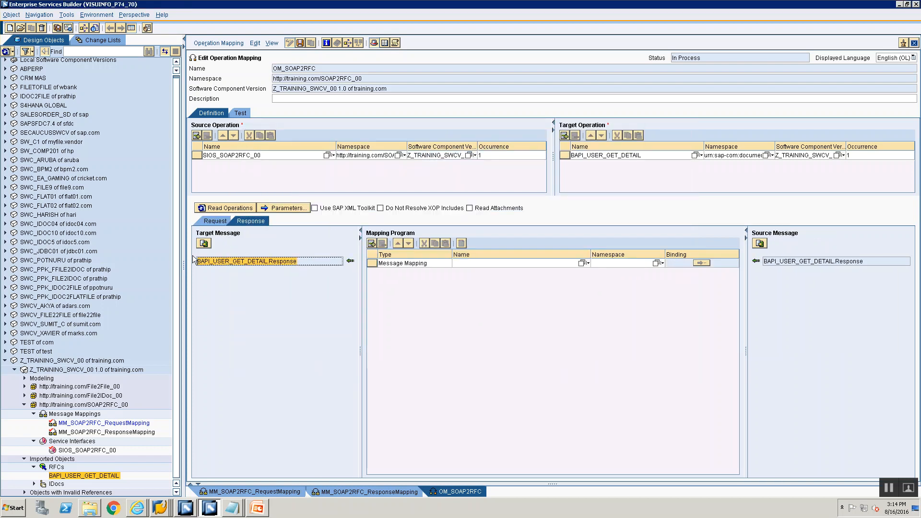
left_click(865, 263)
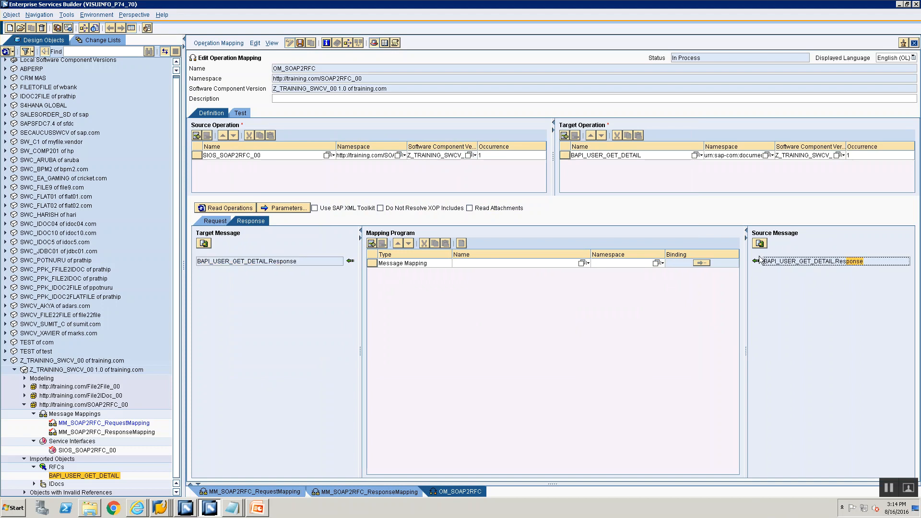
left_click(581, 263)
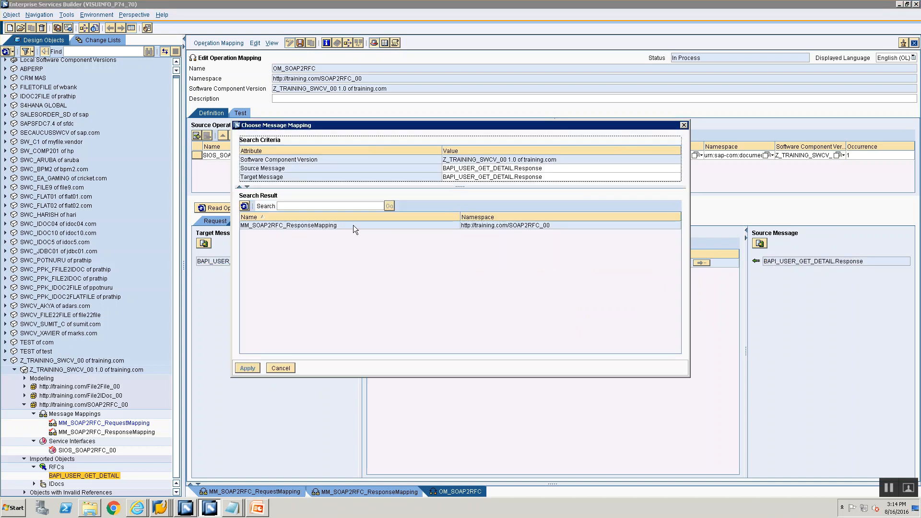
left_click(353, 226)
left_click(282, 367)
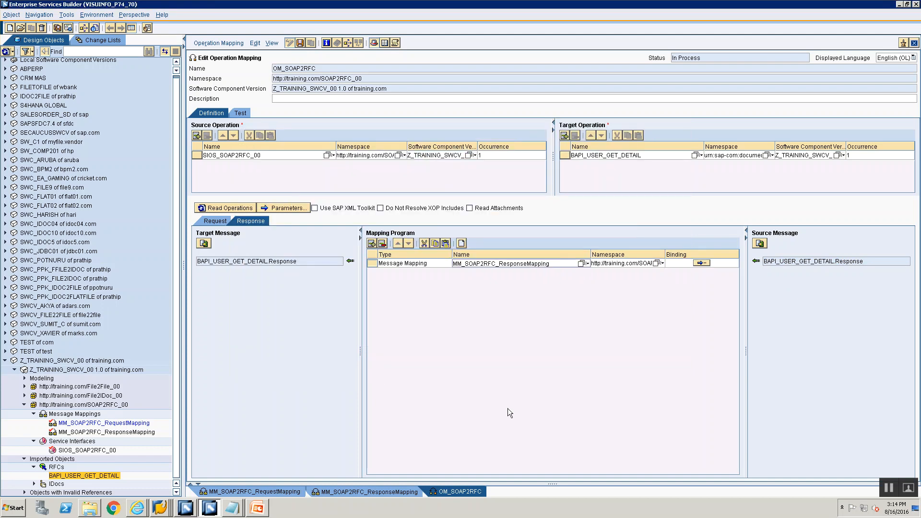
Check the request and response mapping assignments and save the operation mapping OM_SOAP2RFC.
left_click(215, 221)
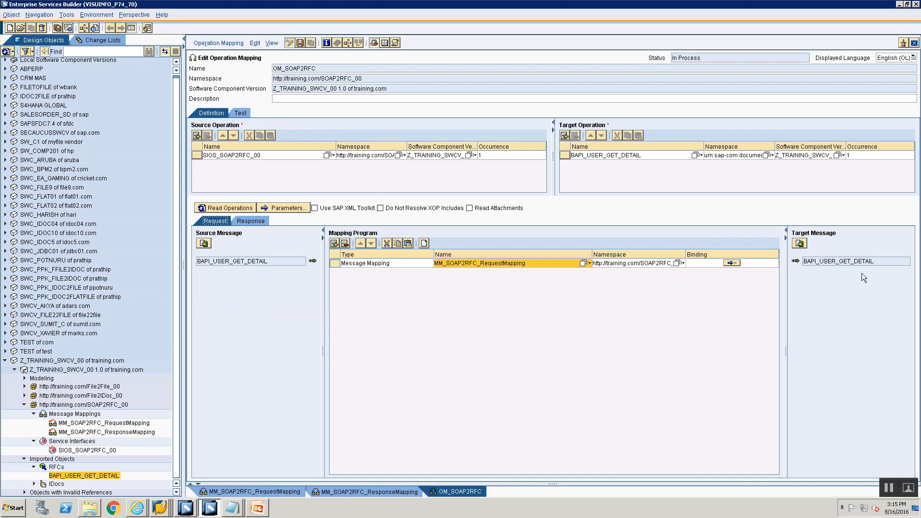
left_click(254, 221)
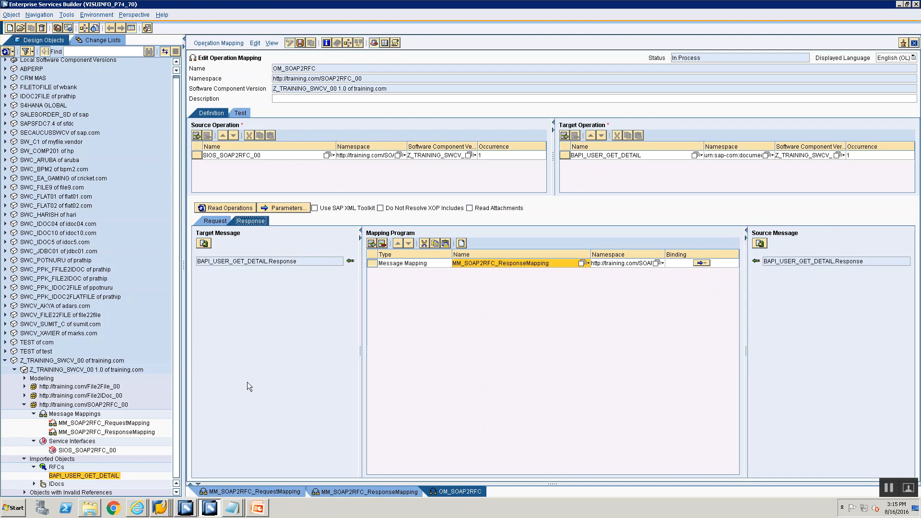
left_click(300, 44)
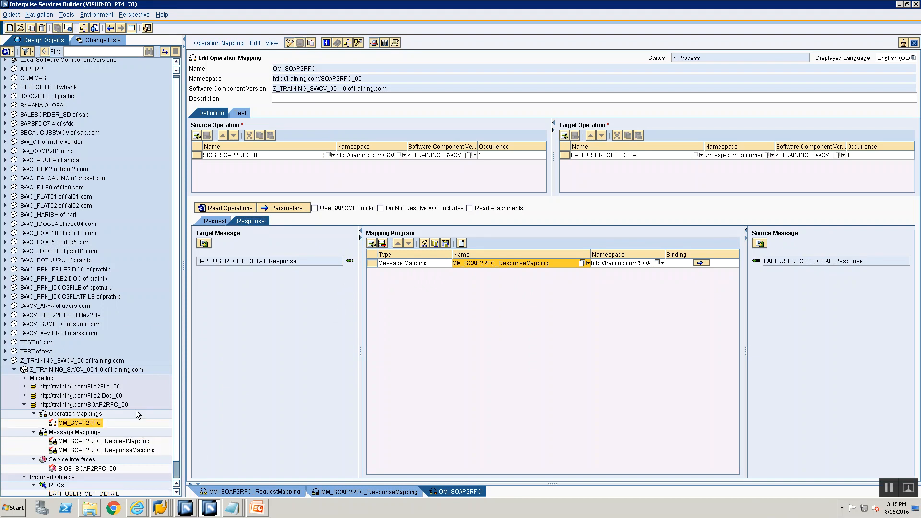
Review the imported RFC, the service interface SIOS_SOAP2RFC_00, both message mappings and the operation mapping's request and response assignments.
scroll(156, 378, "down", 1)
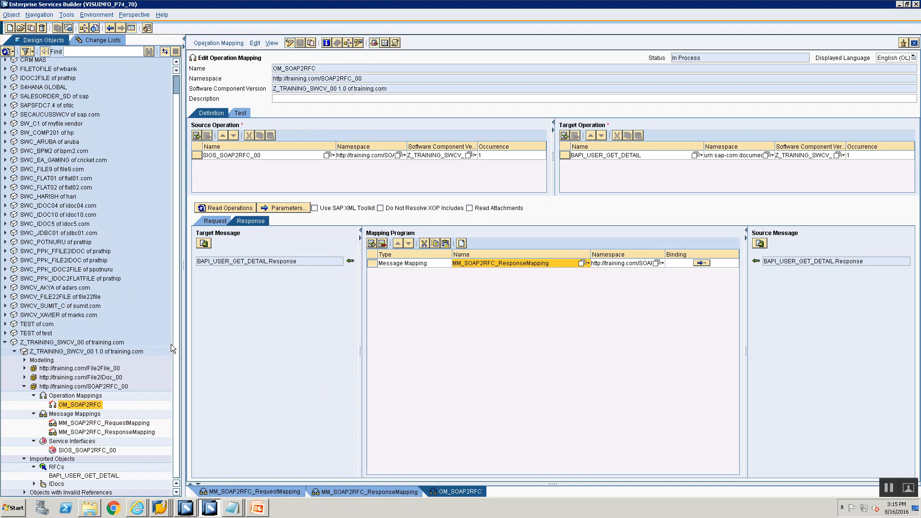
left_click(63, 476)
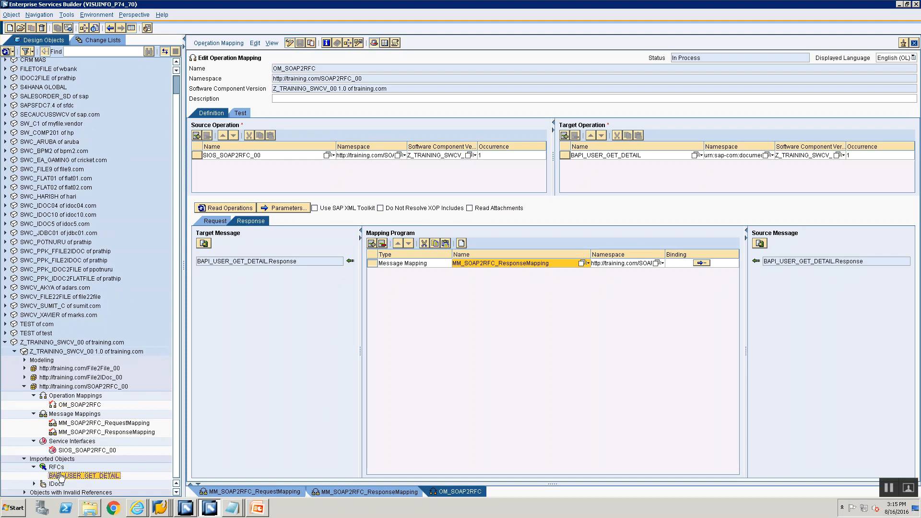
left_click(76, 450)
double_click(77, 451)
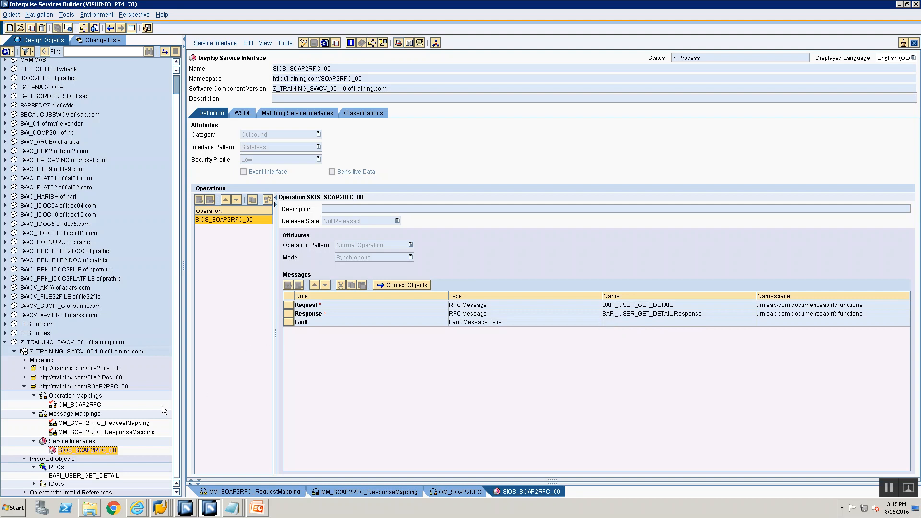
double_click(126, 424)
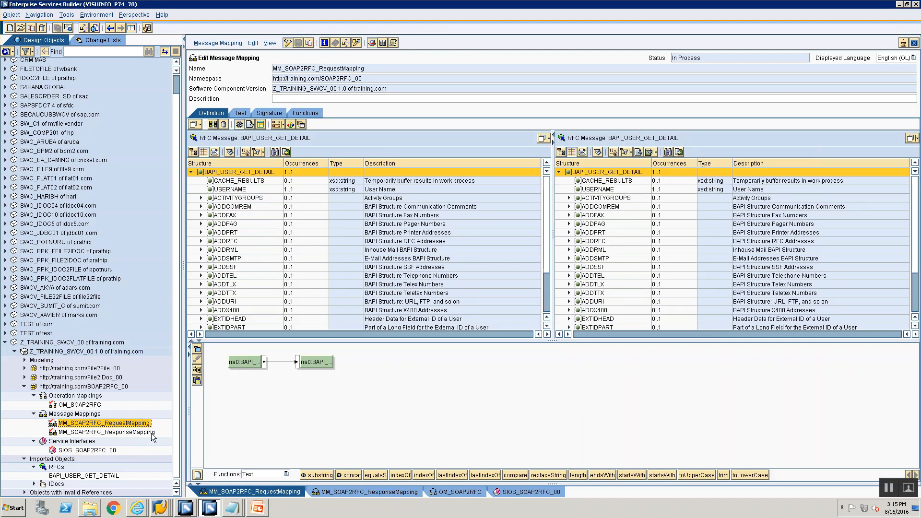
double_click(140, 433)
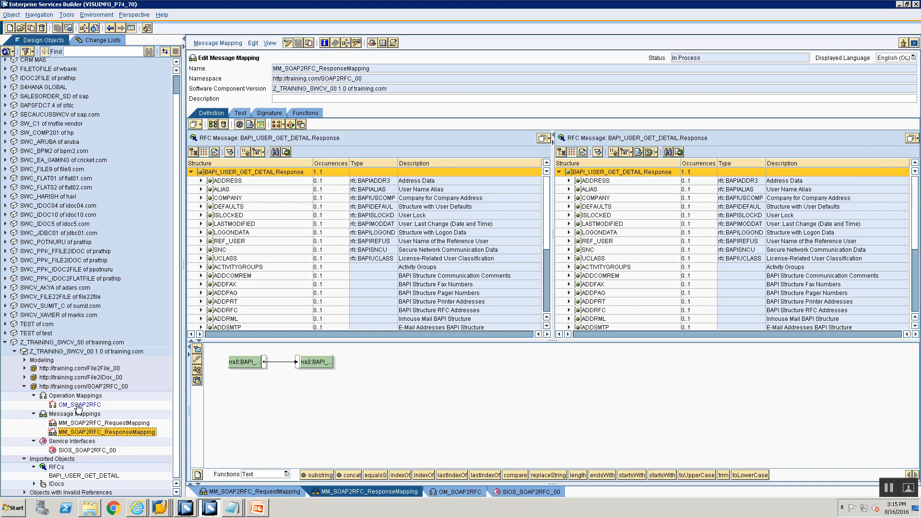
left_click(77, 405)
double_click(77, 405)
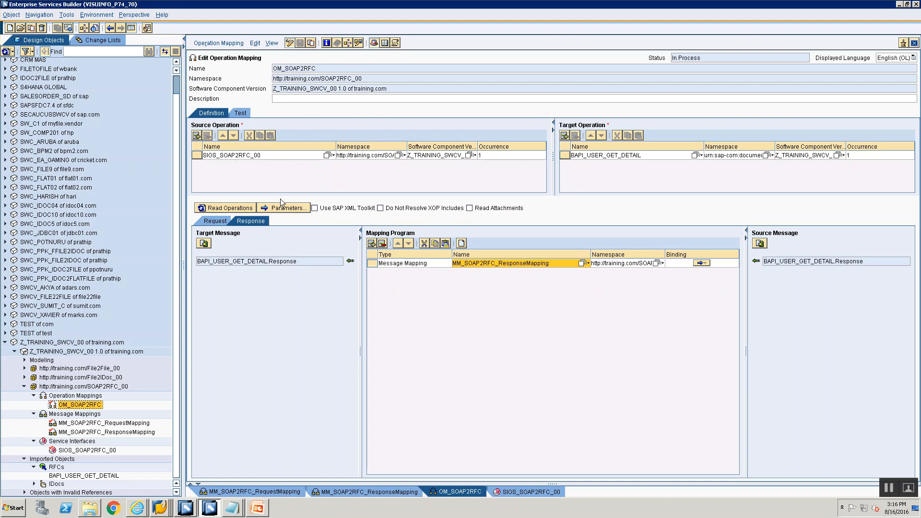
left_click(220, 221)
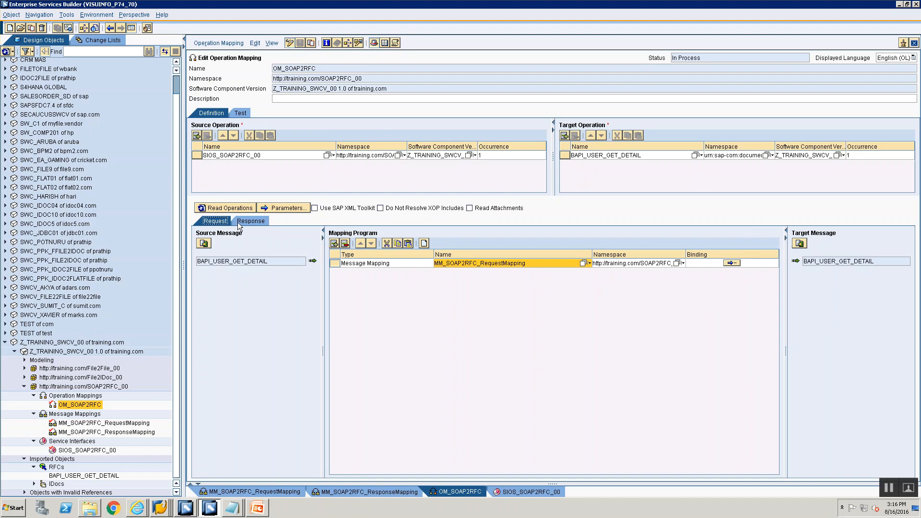
left_click(238, 223)
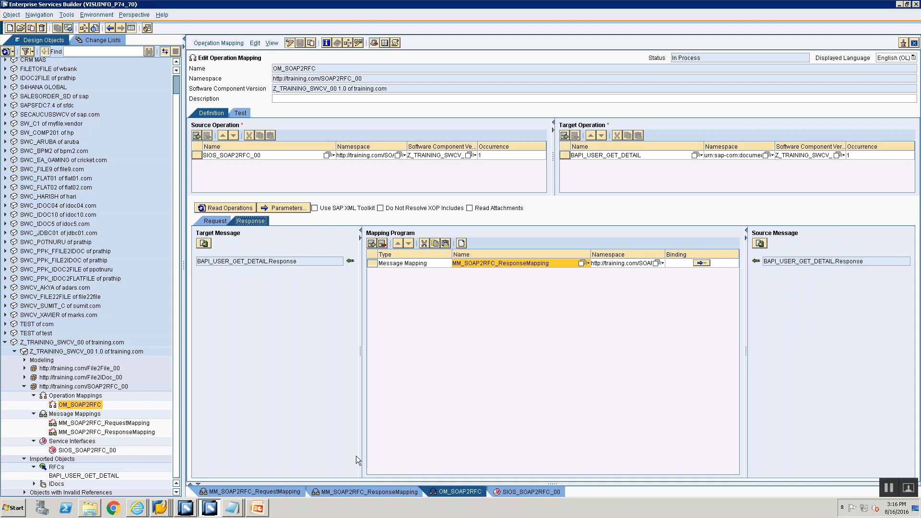
Activate the standard change list of software component version Z_TRAINING_SWCV_00 1.0.
left_click(101, 42)
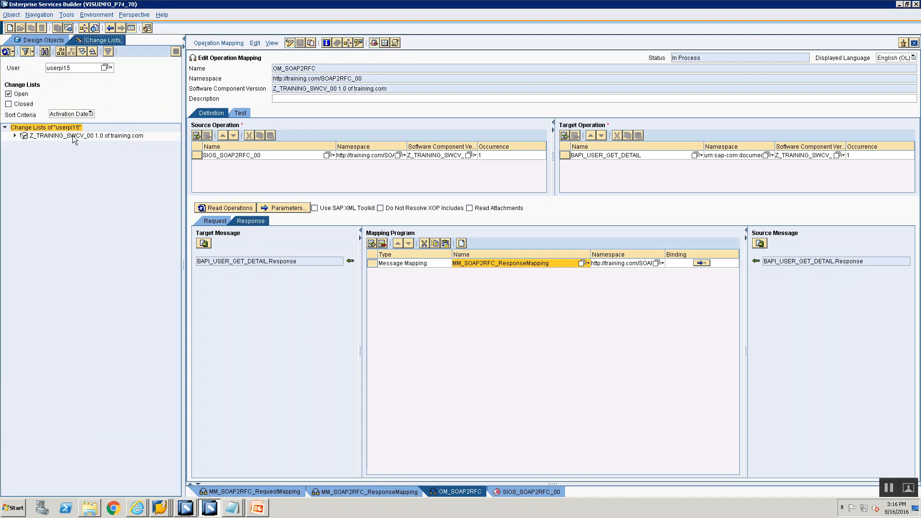
left_click(15, 136)
left_click(57, 144)
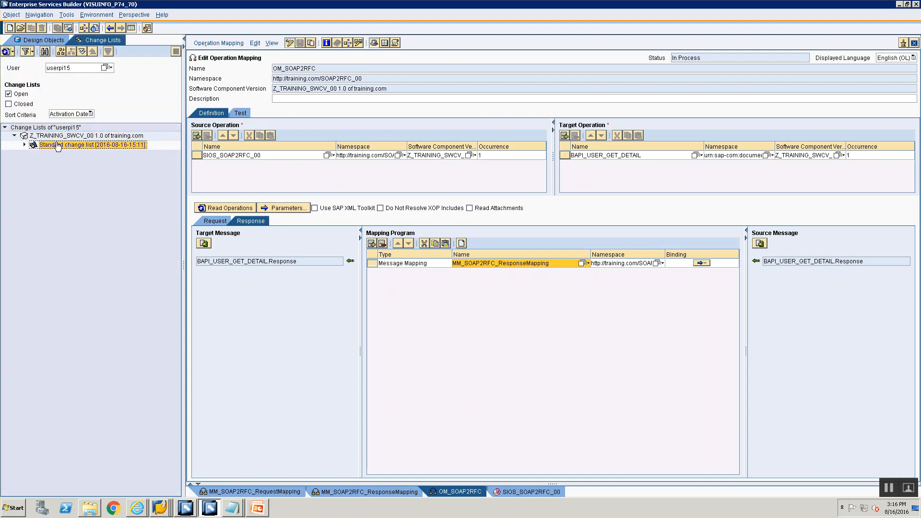
right_click(57, 145)
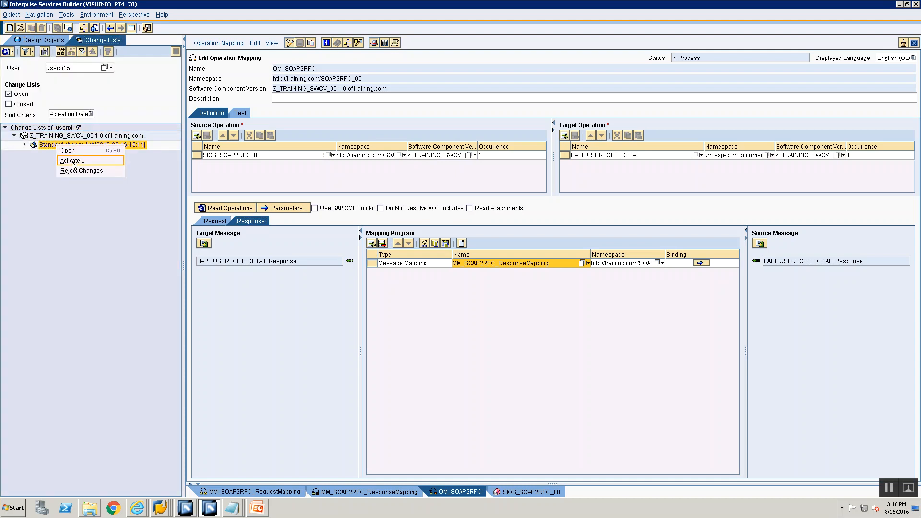
left_click(72, 160)
left_click(360, 345)
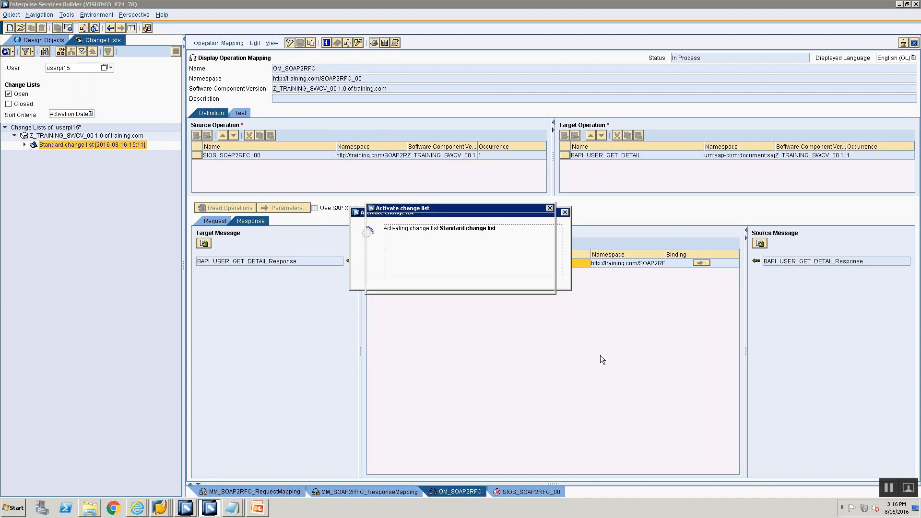
left_click(382, 285)
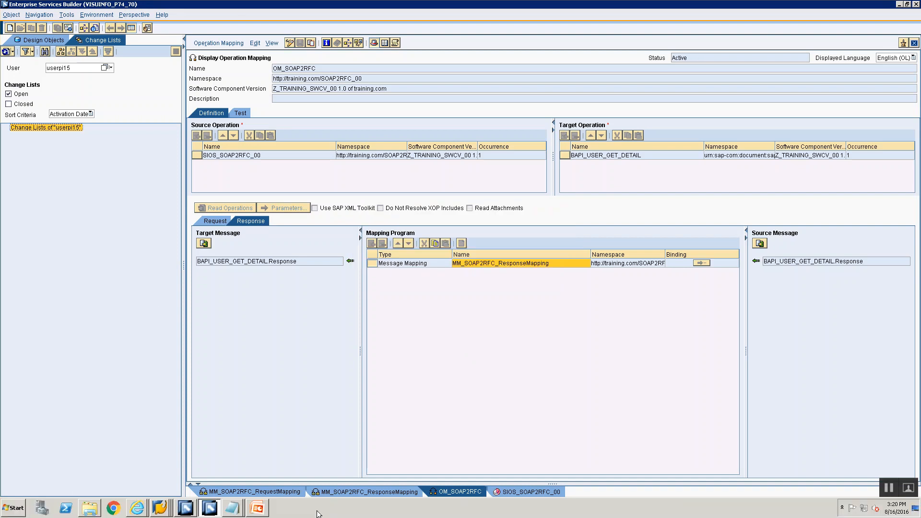
Switch to the Integration Builder, collapse the File2IDoc00 folder and close all open configuration objects.
left_click(185, 507)
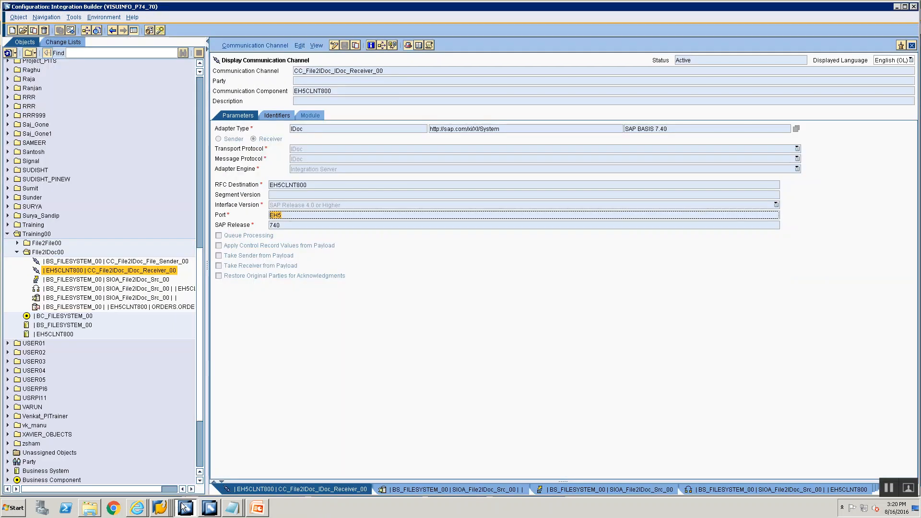
left_click(16, 251)
right_click(365, 489)
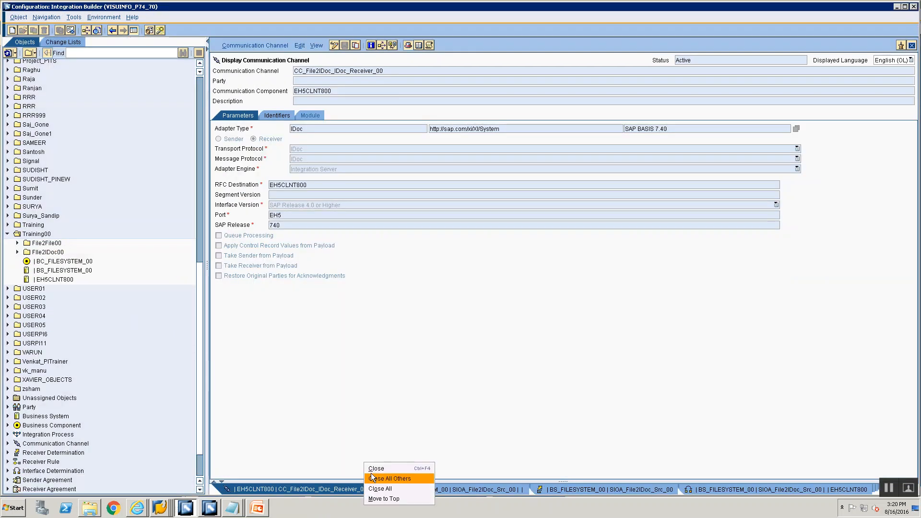
left_click(375, 489)
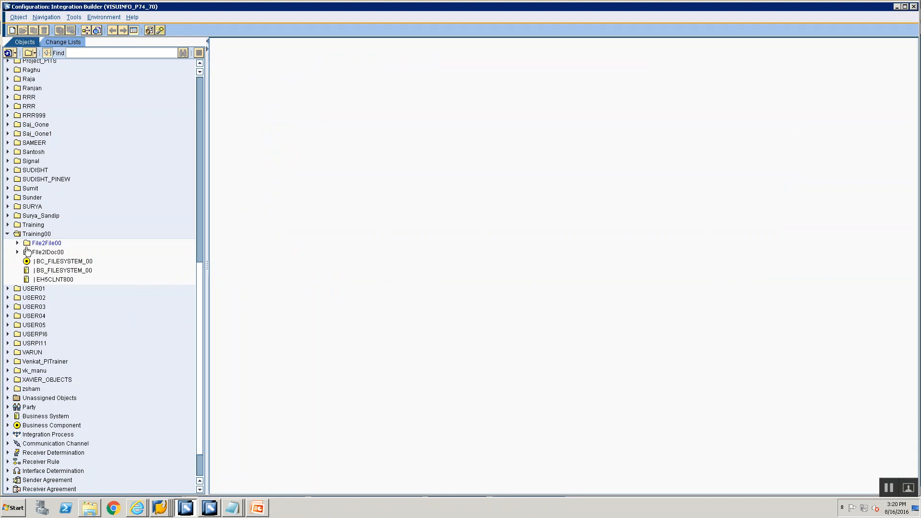
Create a subfolder named SOAP2RFC00 in the Training00 folder.
right_click(29, 236)
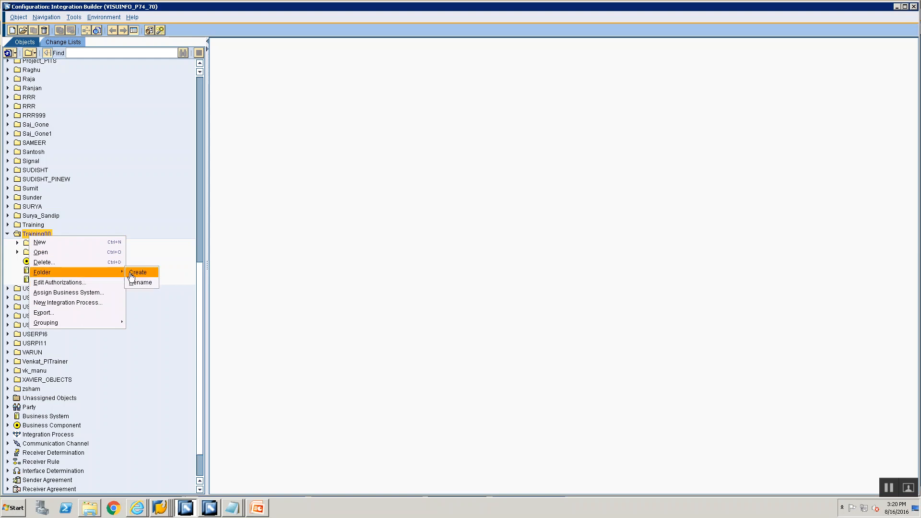
left_click(144, 267)
type("SO")
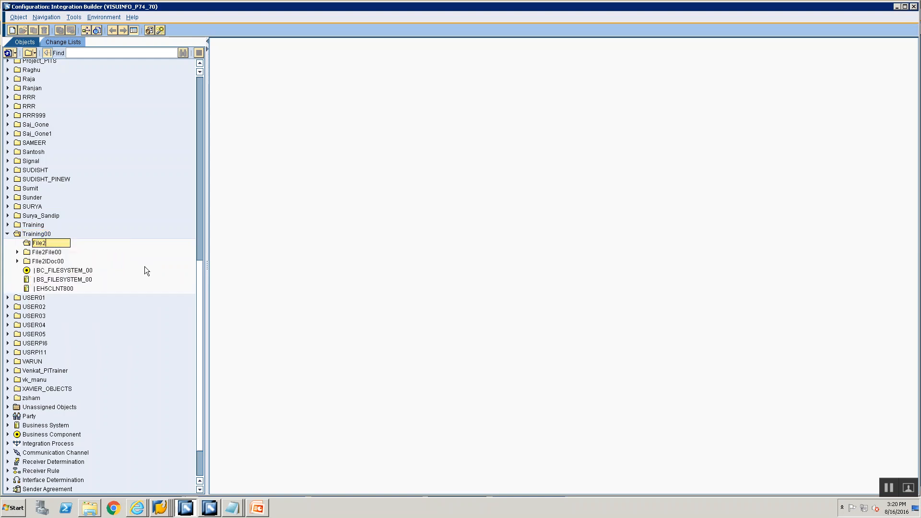
type("AP2RFC00")
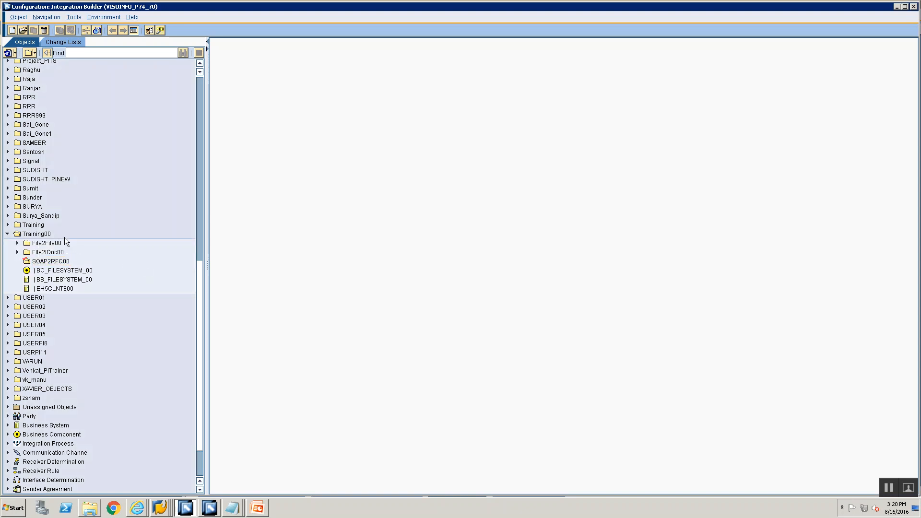
left_click(57, 261)
right_click(57, 262)
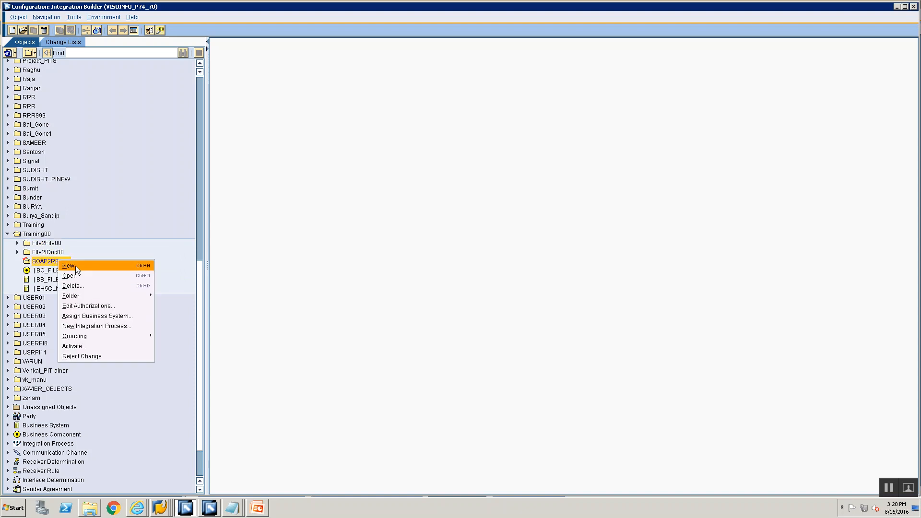
left_click(69, 266)
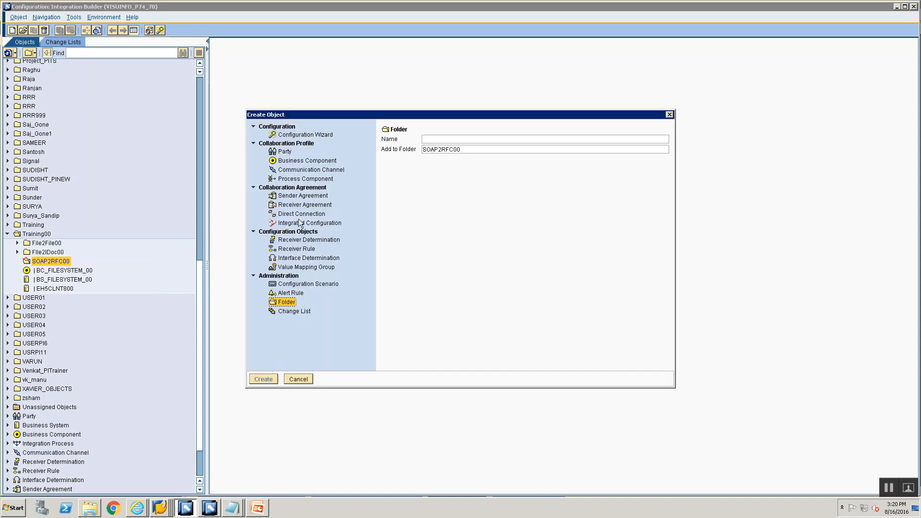
left_click(307, 161)
type("TRAINING_")
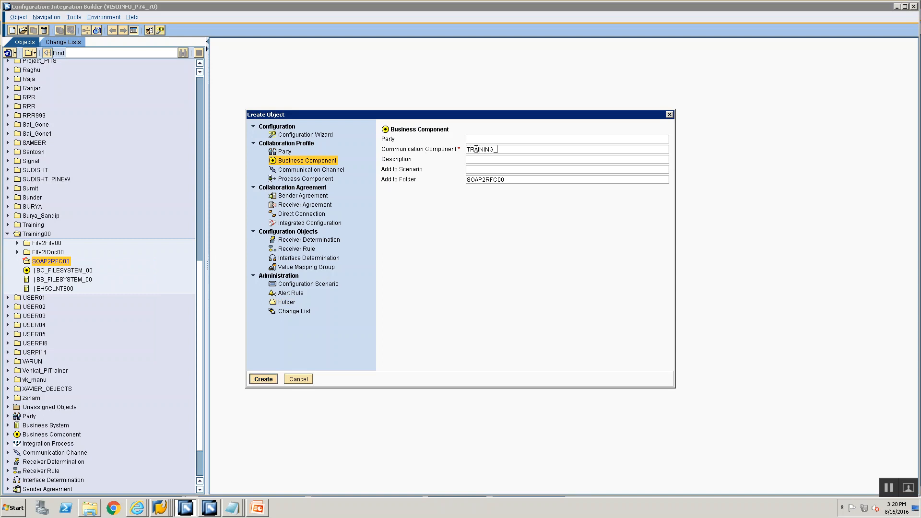
type("FILESY")
left_click(337, 170)
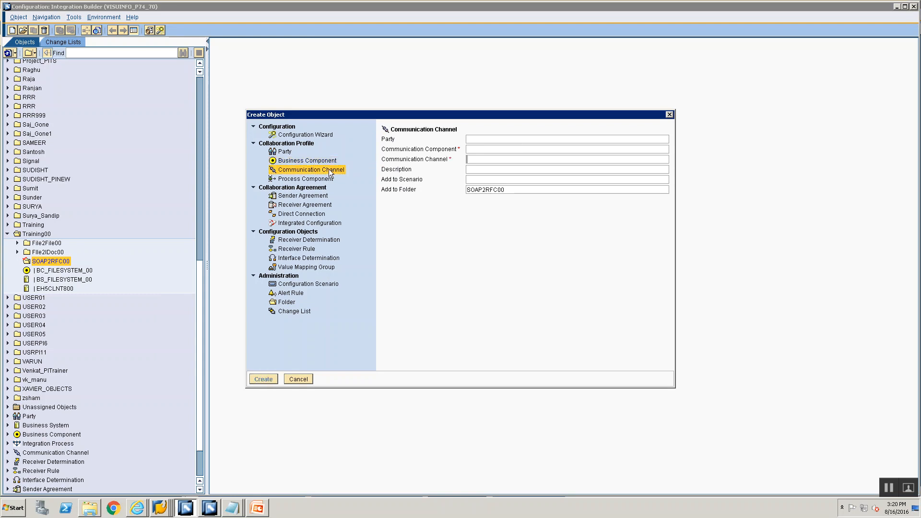
left_click(292, 379)
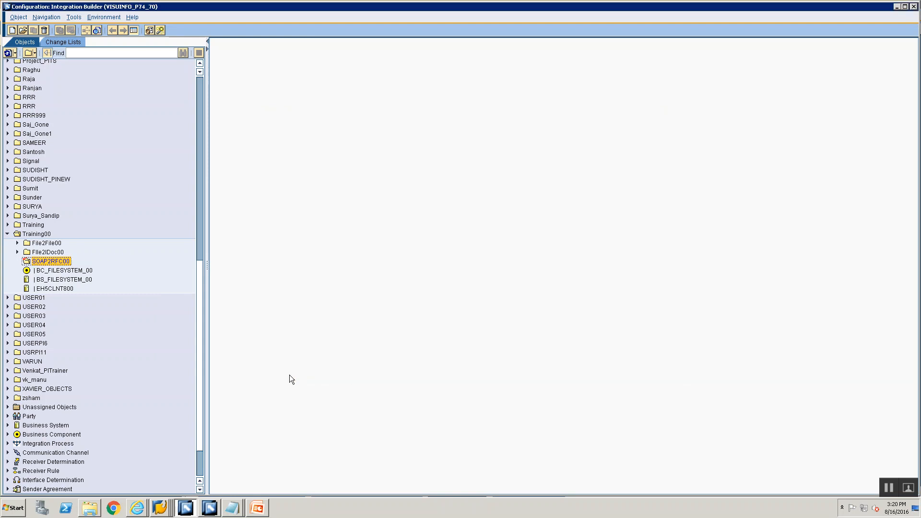
Start a new communication channel in the SOAP2RFC00 folder with BS_FILESYSTEM_00 as its communication component.
right_click(42, 260)
left_click(50, 263)
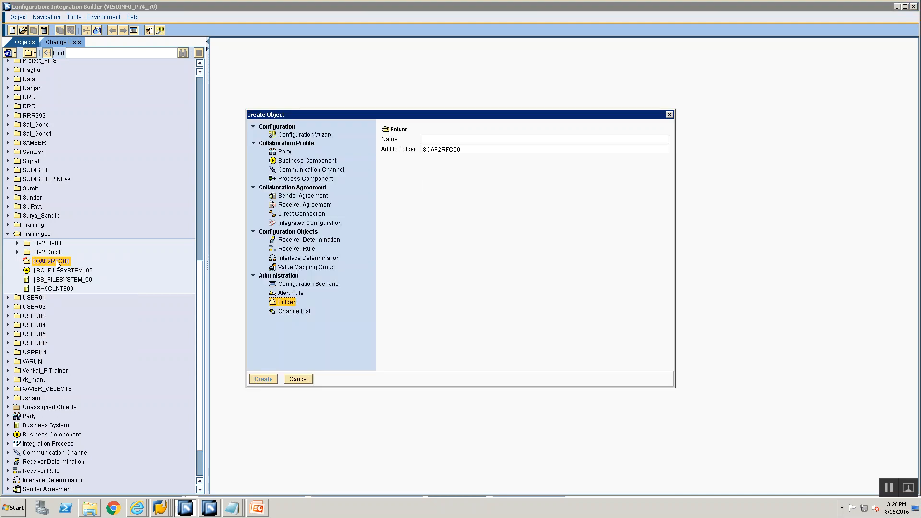
left_click(296, 170)
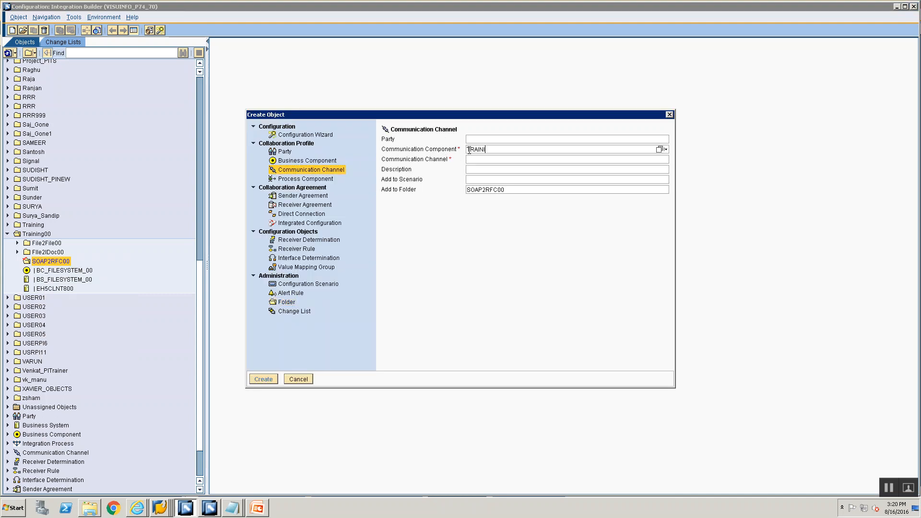
left_click(468, 150)
type("TRAINING_FILESYSTEM")
double_click(469, 150)
key("BackSpace")
type("BS_FILE")
key("Down")
key("Return")
key("Tab")
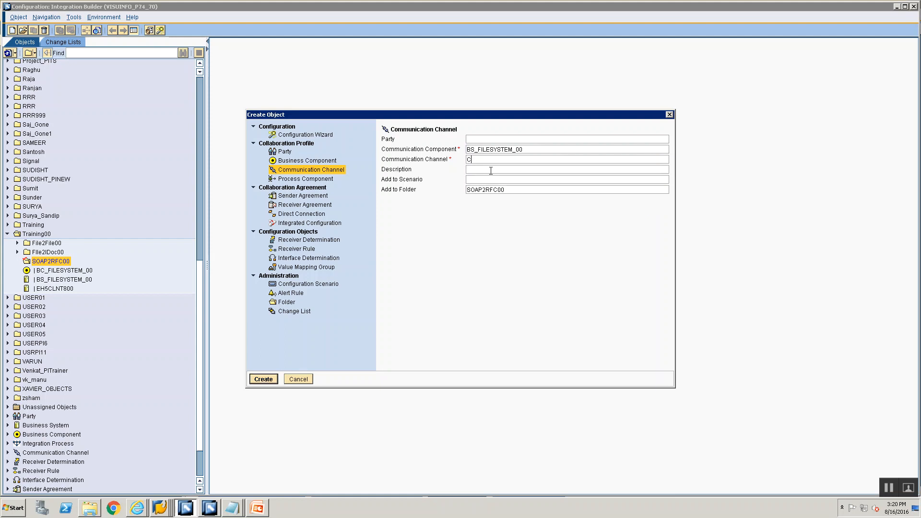
Name the new channel CC_SOAP2RFC_SOAP_SENDER_00 and create it.
type("CC_SOAP2RFC_SOAP_SENDER_00")
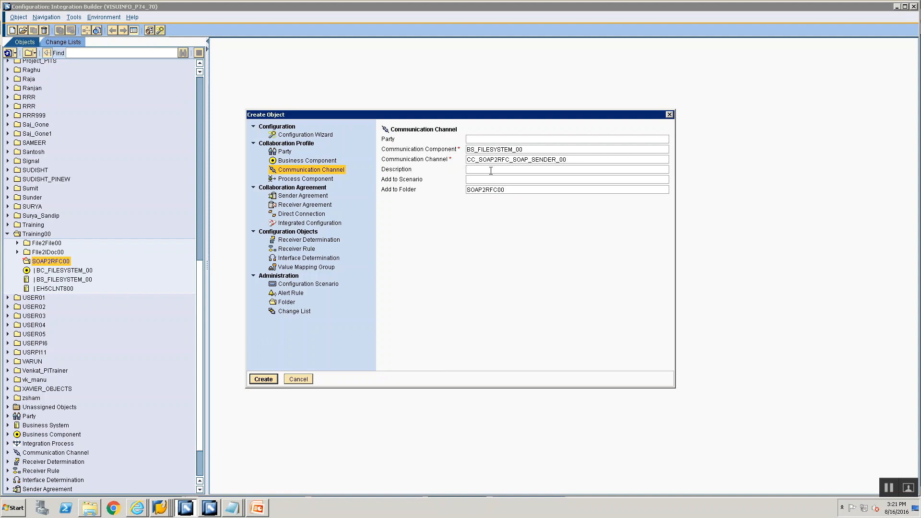
key("Return")
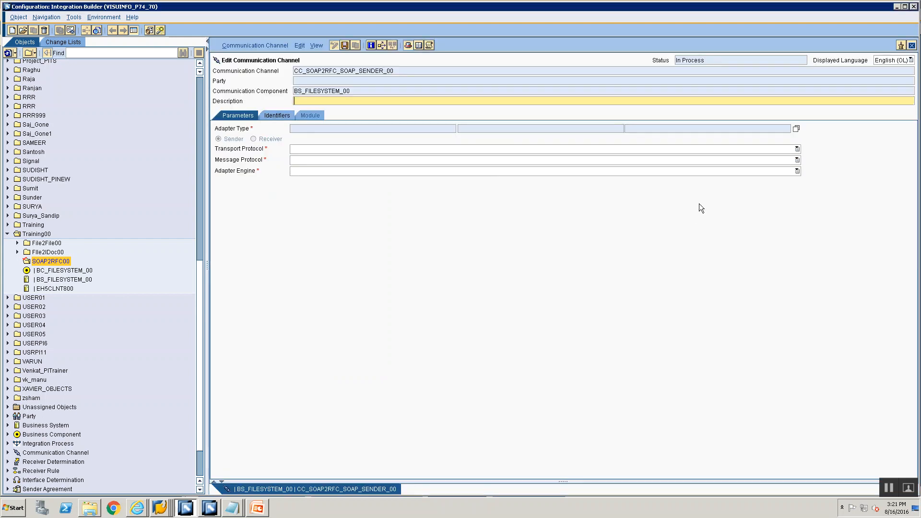
Assign the SOAP adapter type from SAP BASIS 7.40 to the sender channel.
left_click(797, 129)
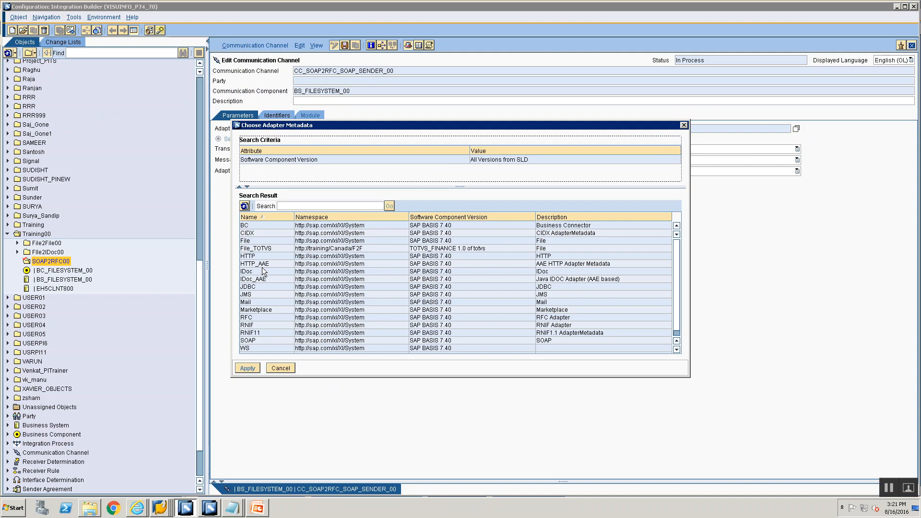
scroll(268, 276, "down", 1)
left_click(262, 334)
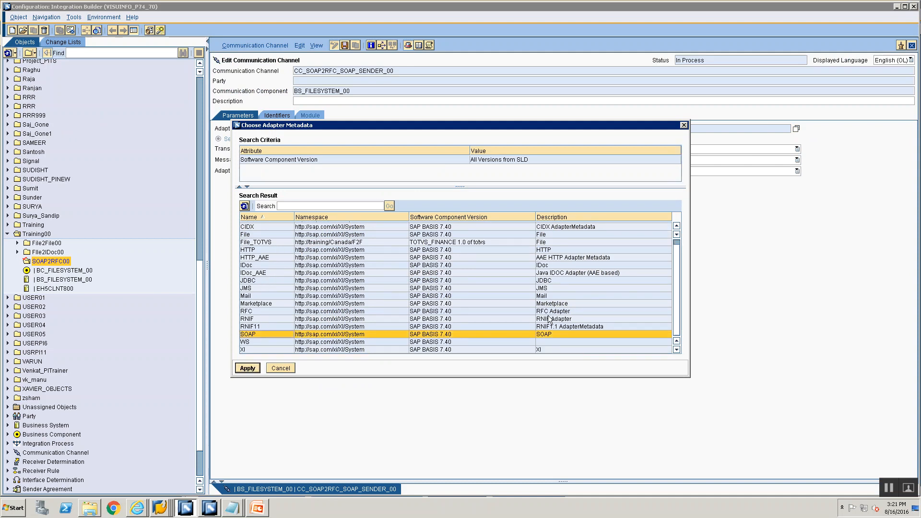
left_click(247, 368)
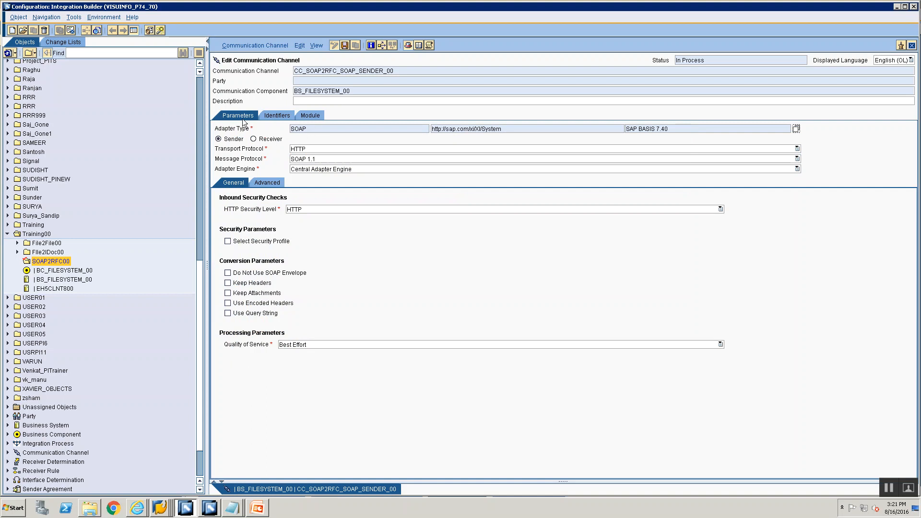
Review the sender channel's quality of service options, keep Best Effort and save the channel.
left_click(298, 345)
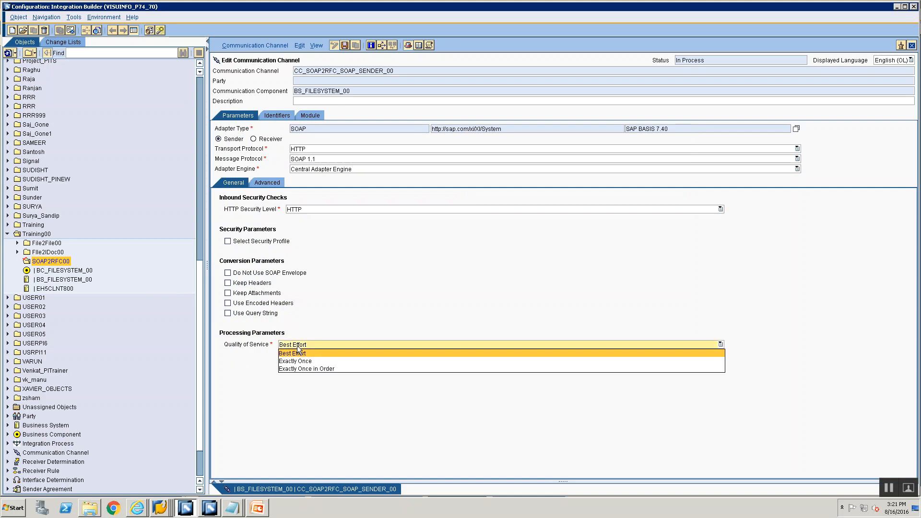
left_click(297, 355)
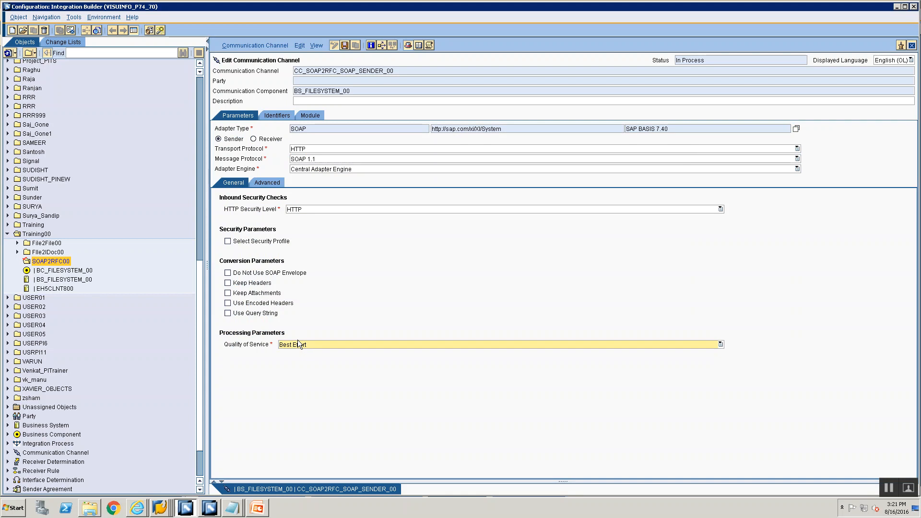
left_click(297, 344)
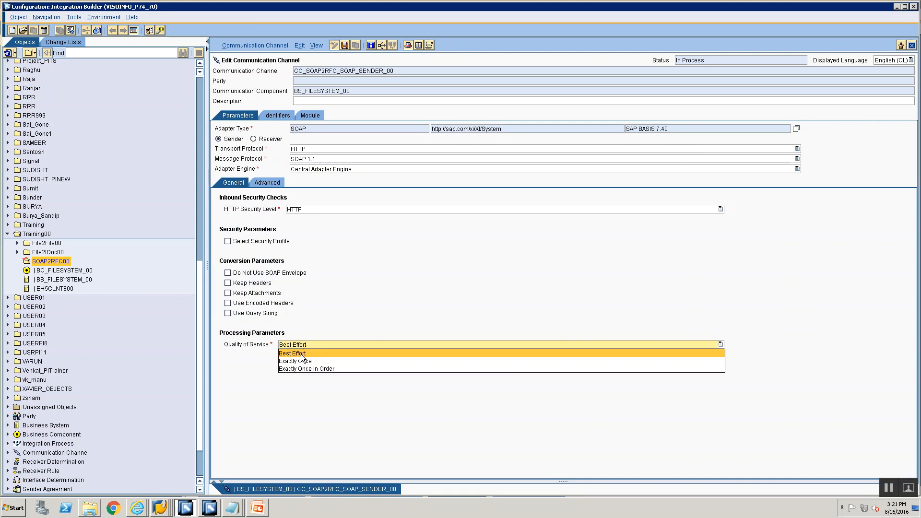
left_click(300, 353)
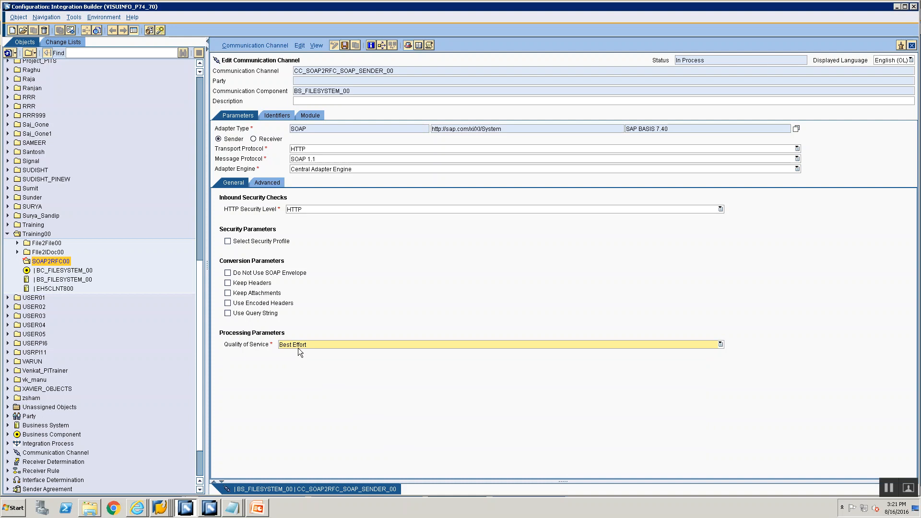
left_click(298, 348)
left_click(298, 349)
left_click(297, 347)
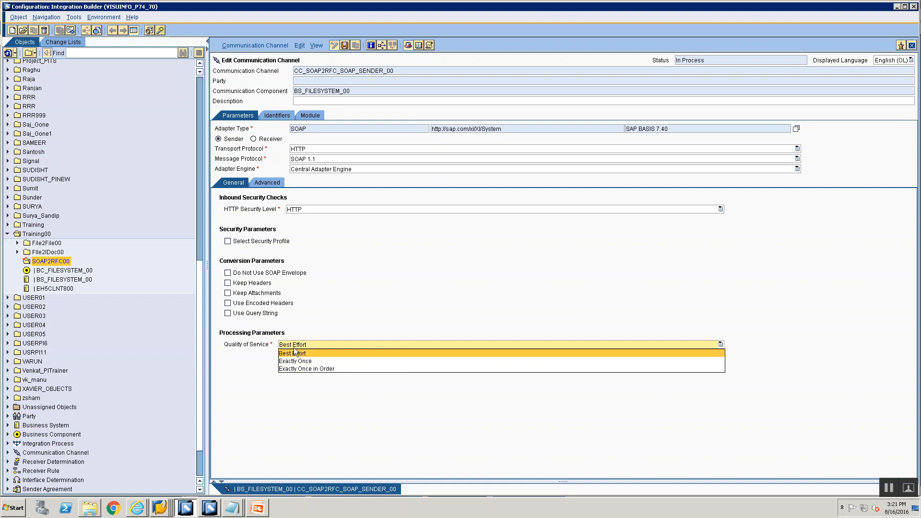
left_click(292, 354)
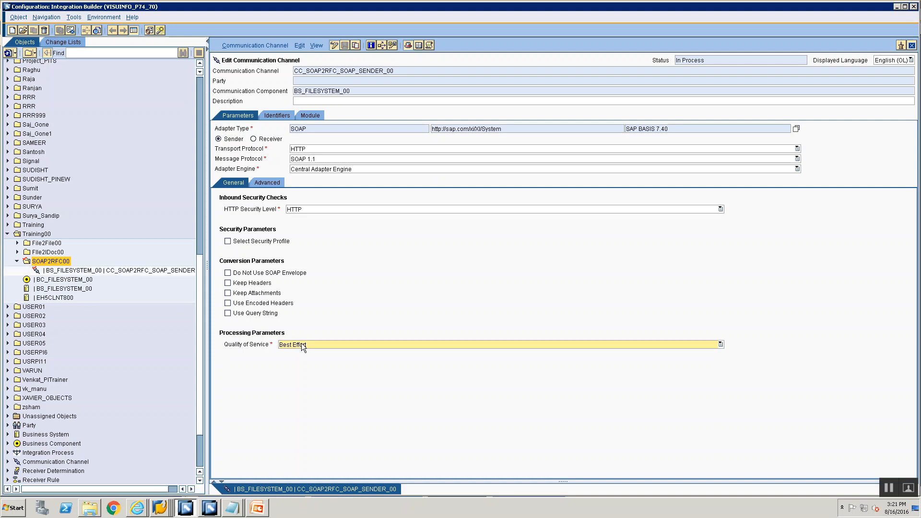
Start another communication channel in the SOAP2RFC00 folder with EH5CLNT800 as its communication component.
left_click(113, 272)
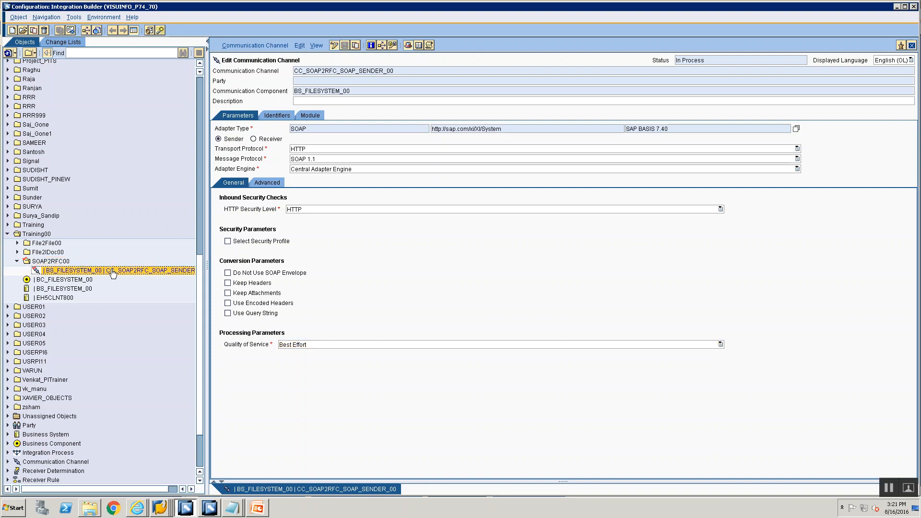
right_click(113, 272)
left_click(119, 273)
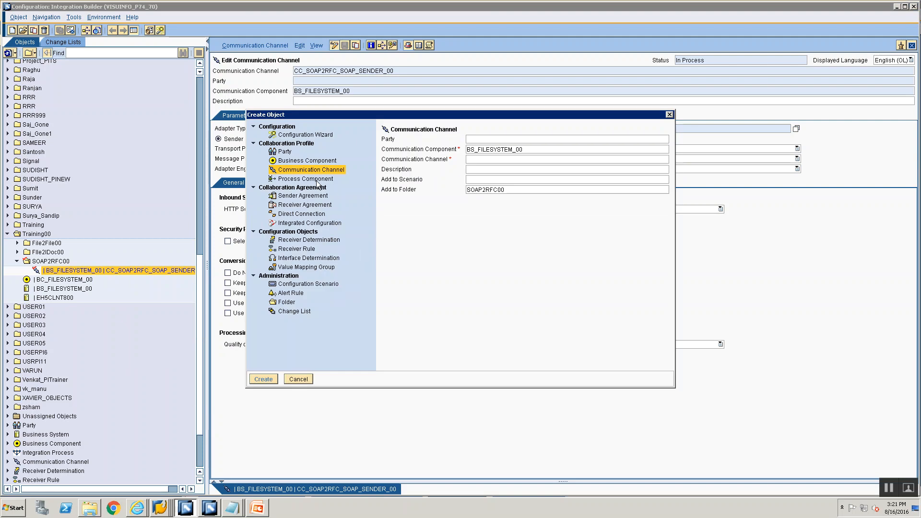
left_click(530, 150)
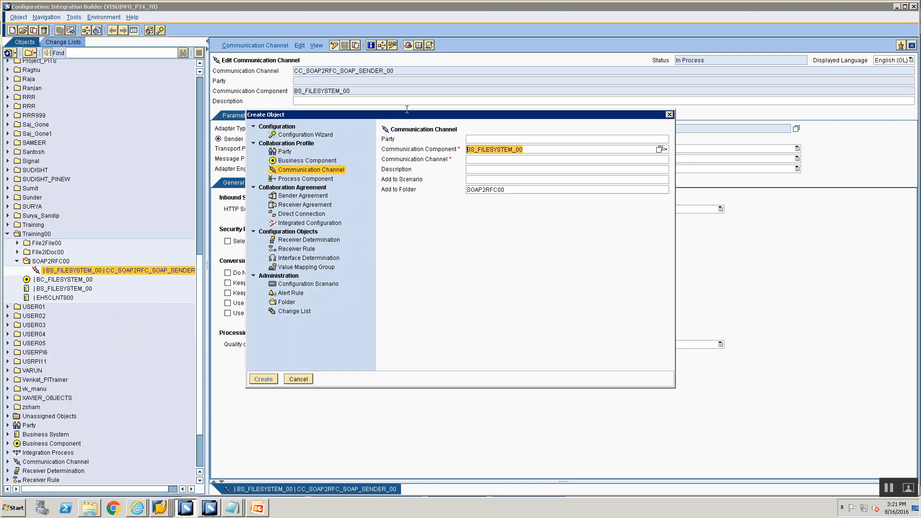
key("BackSpace")
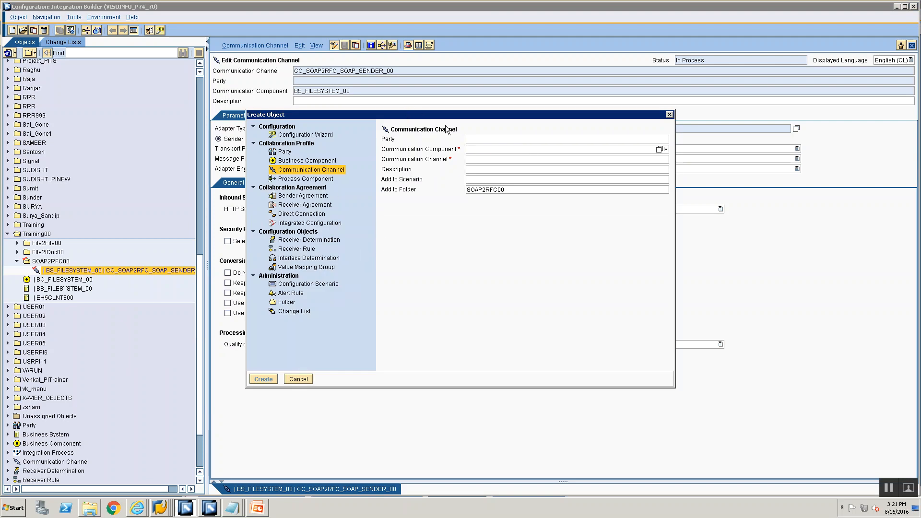
type("EH")
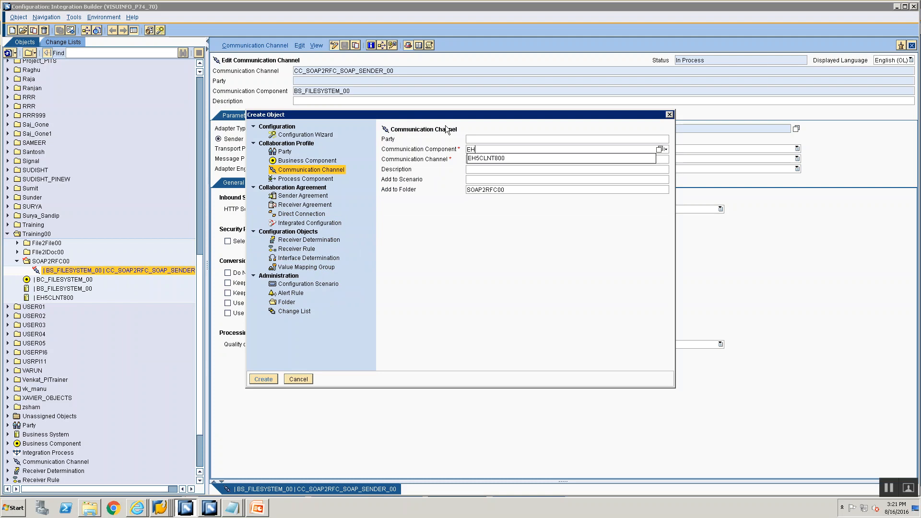
key("Down")
key("Return")
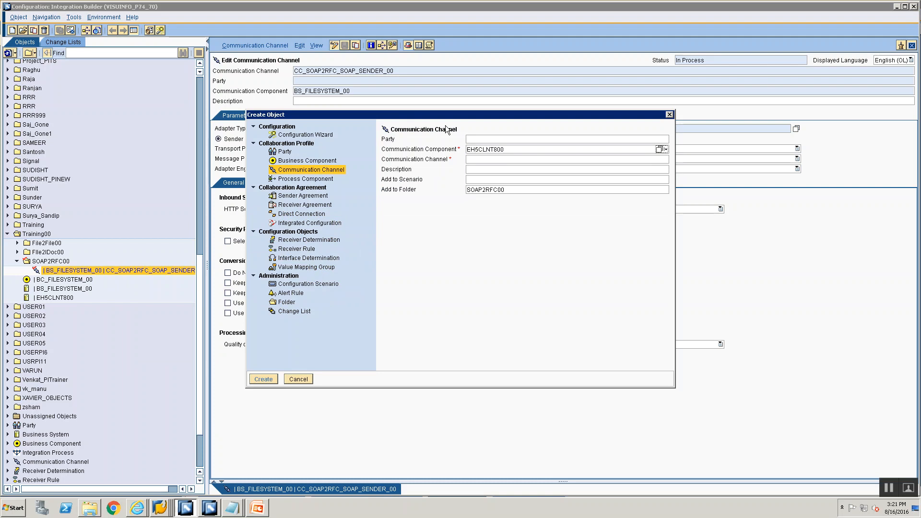
Name the EH5CLNT800 channel CC_SOAP2RFC_RFC_RECEIVER_00 and create it.
left_click(517, 150)
left_click(516, 159)
type("CC_SOAP2")
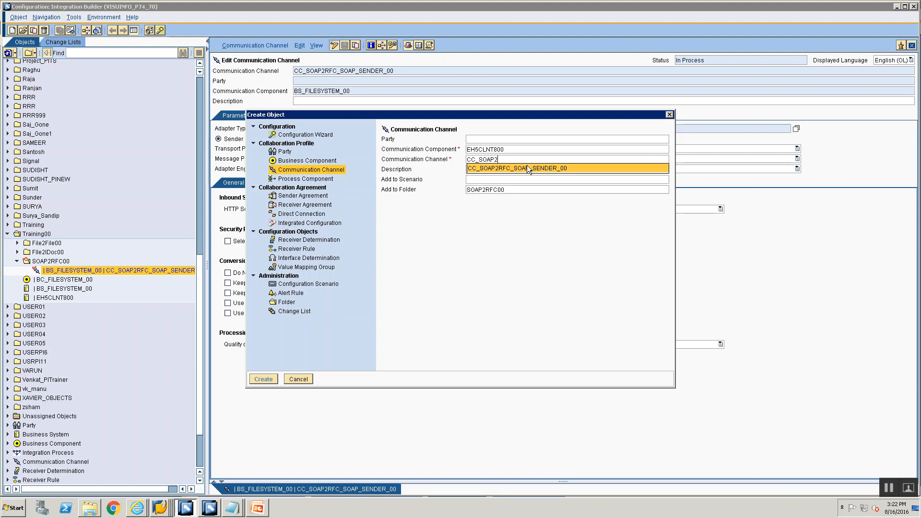
left_click(527, 166)
left_click_drag(512, 159, 603, 168)
key("BackSpace")
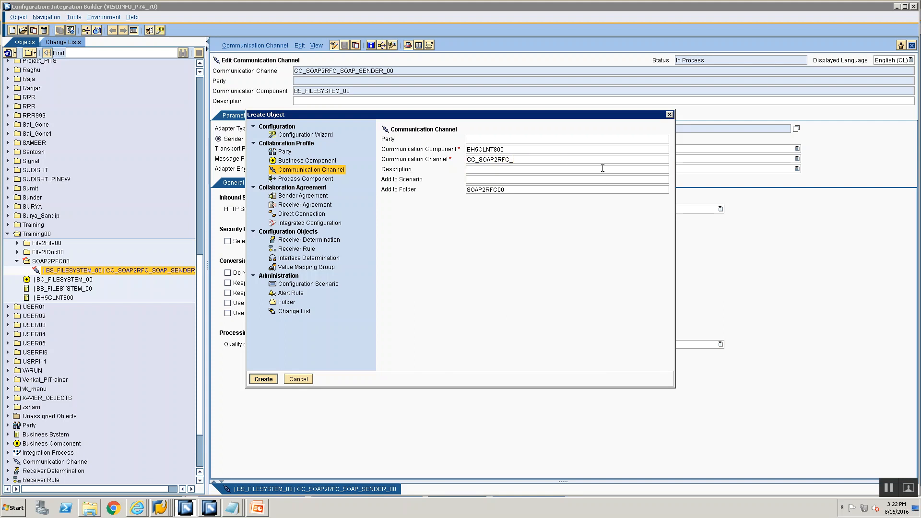
type("RFC_RECEIVER_00")
double_click(506, 149)
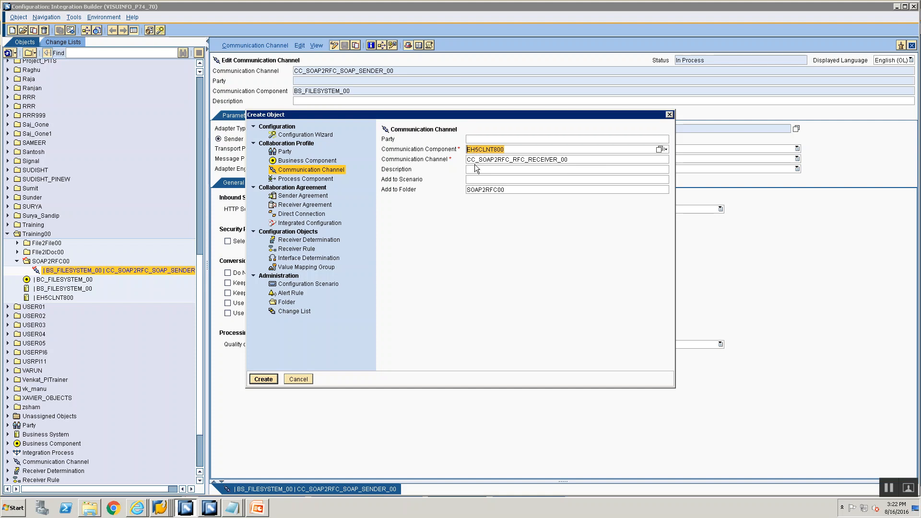
left_click(475, 161)
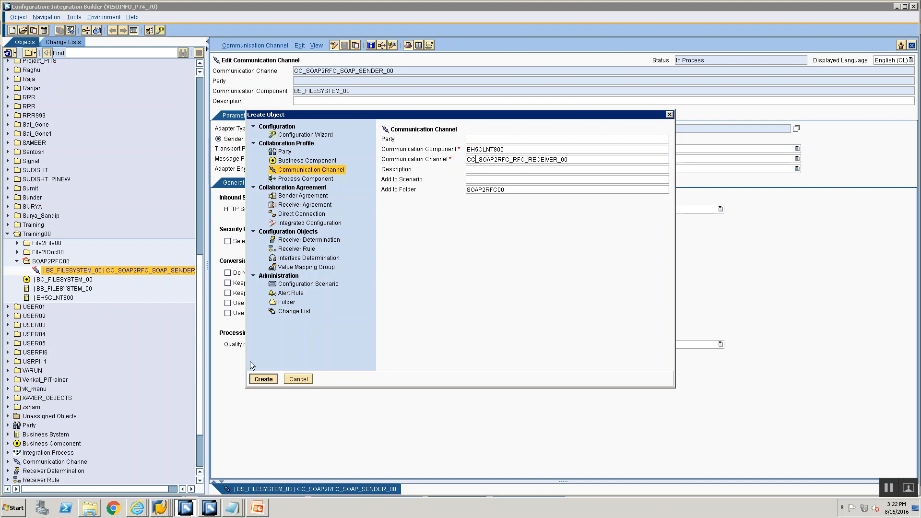
left_click(262, 379)
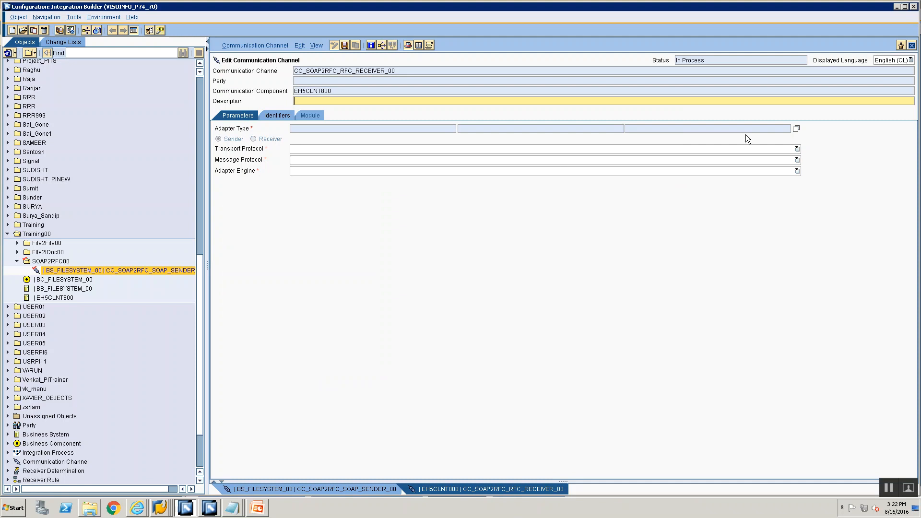
Assign the RFC adapter type from SAP BASIS 7.40 to the new channel and set its direction to Receiver.
left_click(795, 129)
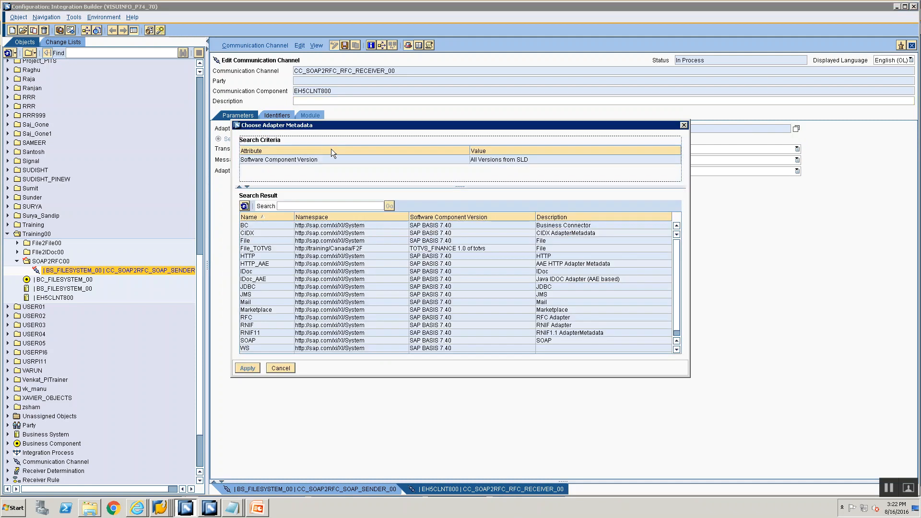
left_click(261, 310)
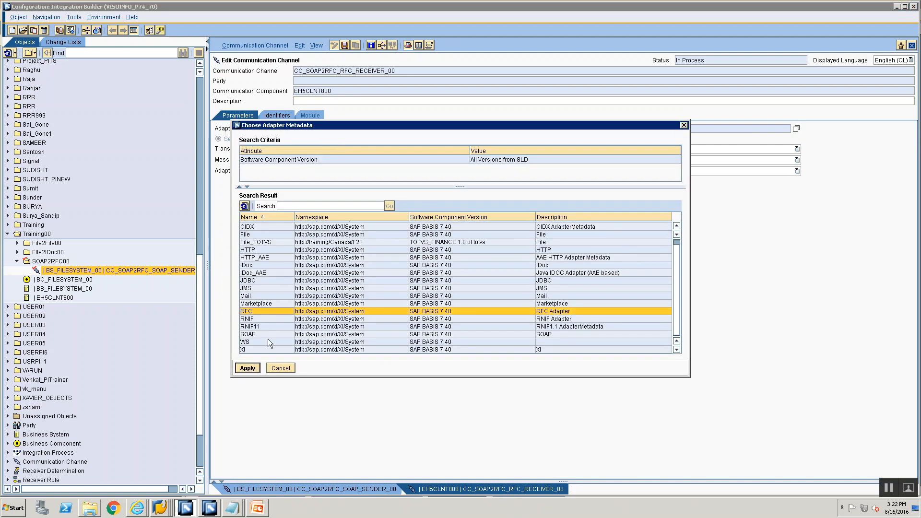
left_click(248, 368)
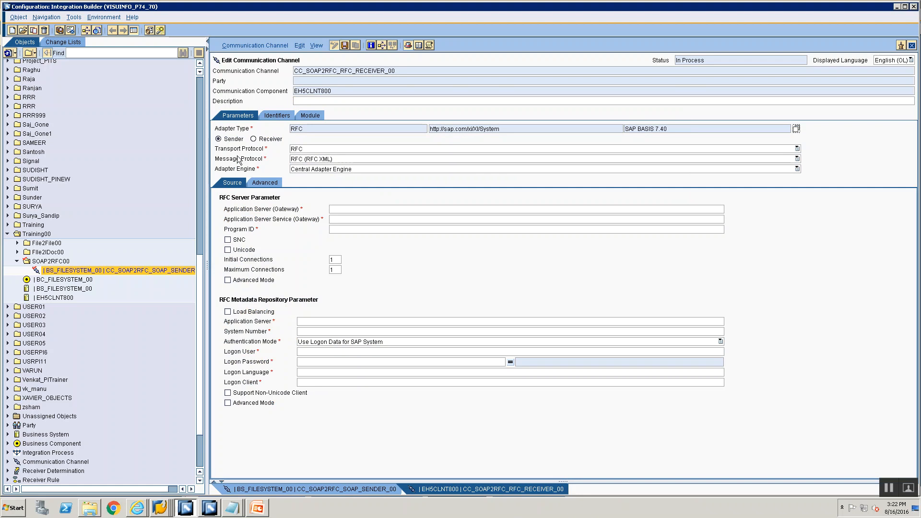
left_click(254, 139)
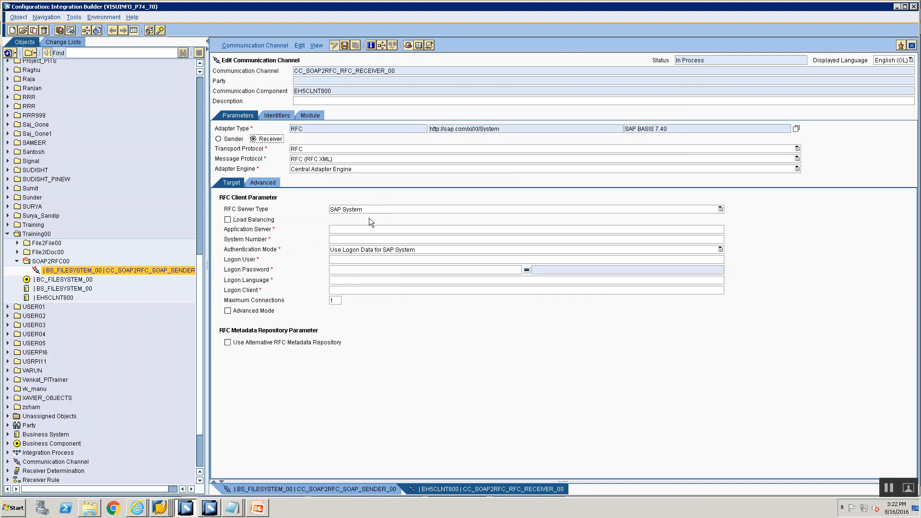
Copy the ECC TEST connection's server address from SAP Logon and enter 192.168.0.193 as the RFC channel's application server.
left_click(160, 507)
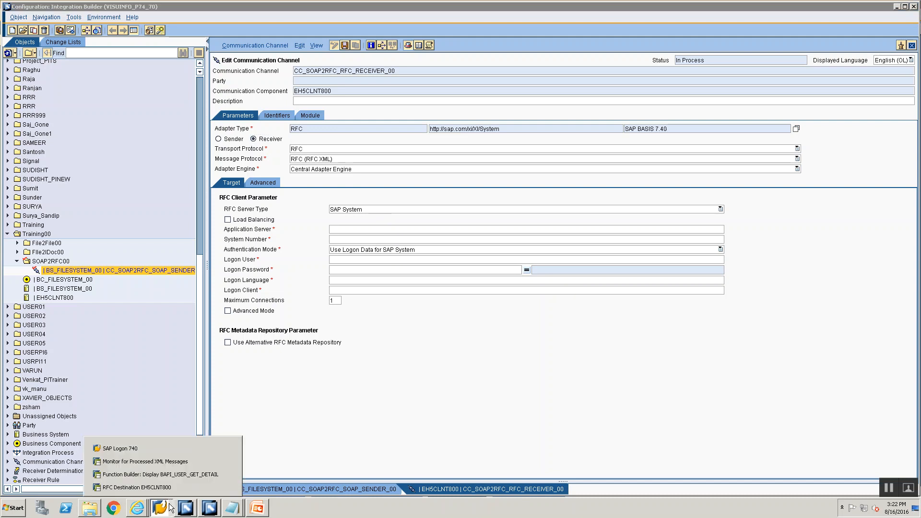
left_click(162, 450)
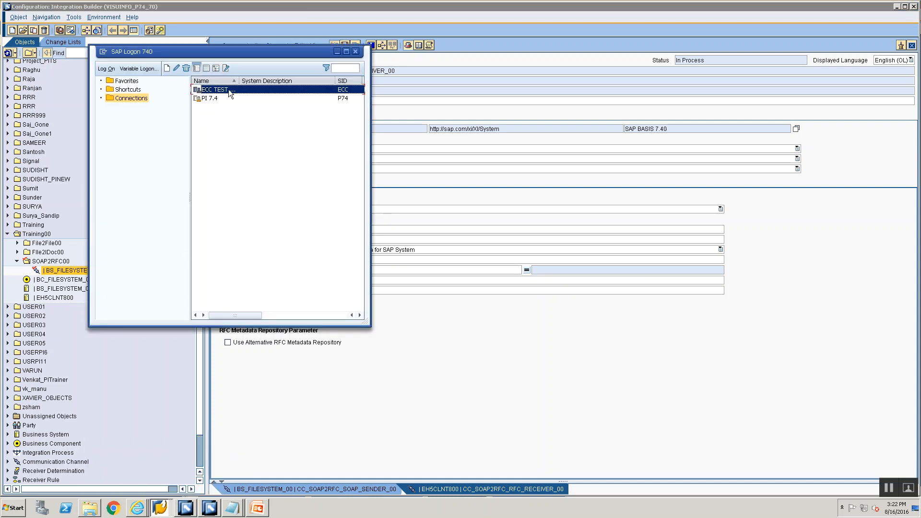
right_click(228, 89)
left_click(256, 141)
double_click(255, 179)
key("ctrl+c")
left_click(172, 311)
left_click(397, 230)
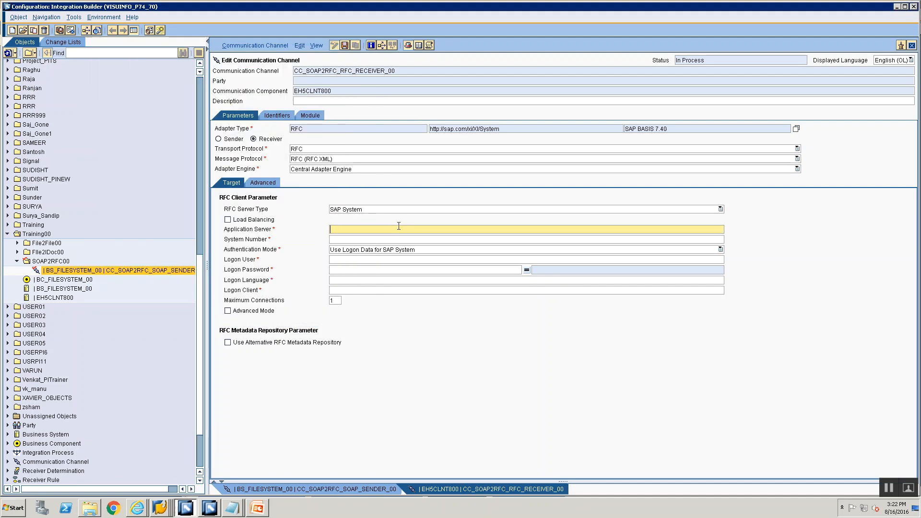
key("ctrl+v")
Set the RFC receiver channel's system number to 28.
left_click(404, 250)
left_click(401, 239)
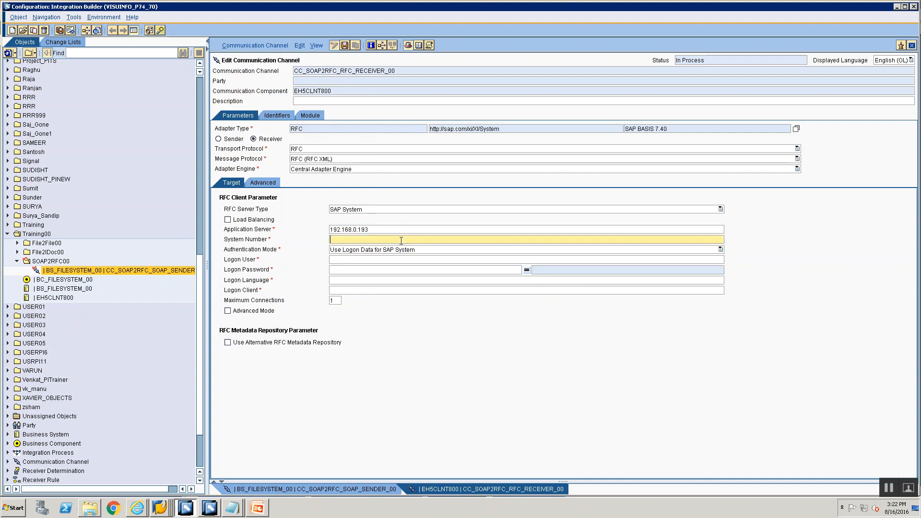
type("28")
left_click(405, 261)
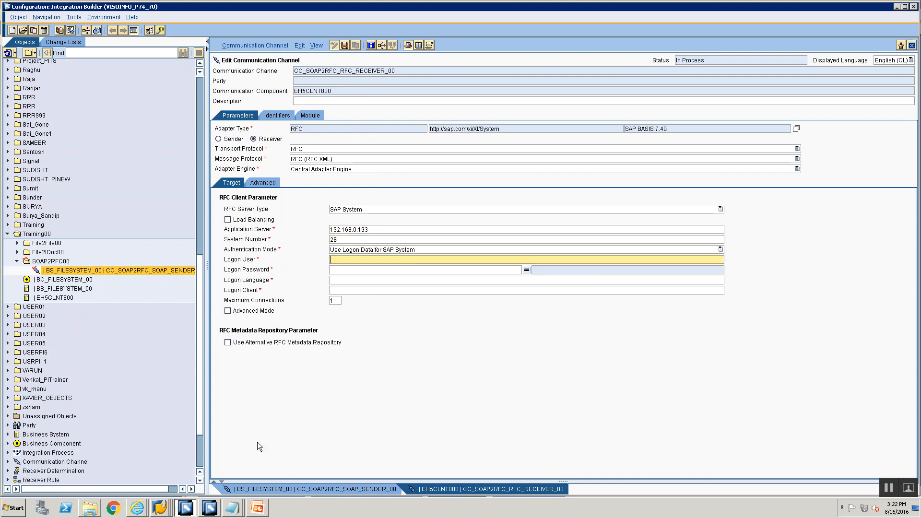
Look up the logon user in the EH5 client 800 session's system status and copy it into the RFC receiver channel's Logon User.
left_click(184, 506)
left_click(154, 443)
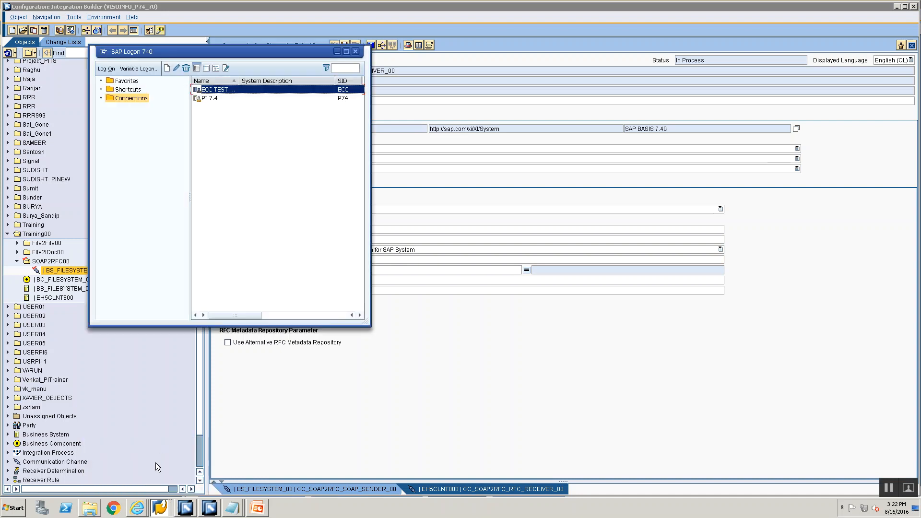
left_click(159, 507)
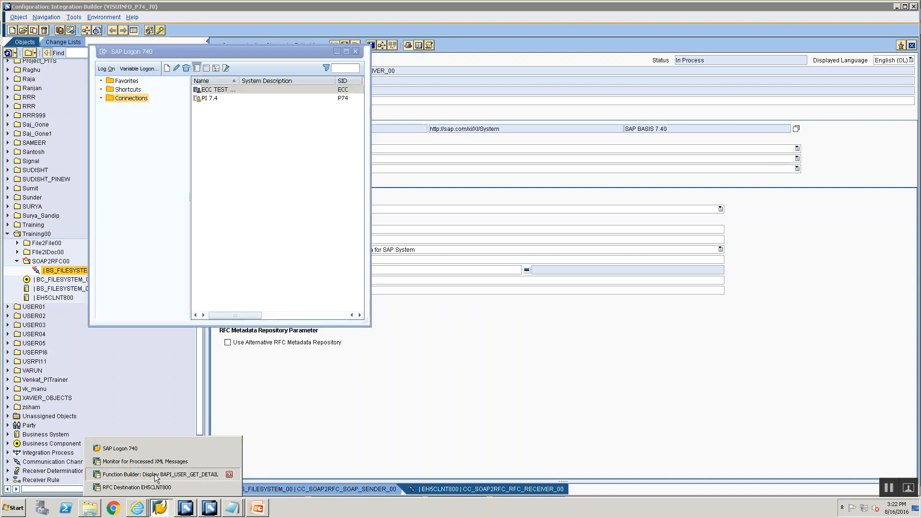
left_click(154, 476)
left_click(206, 11)
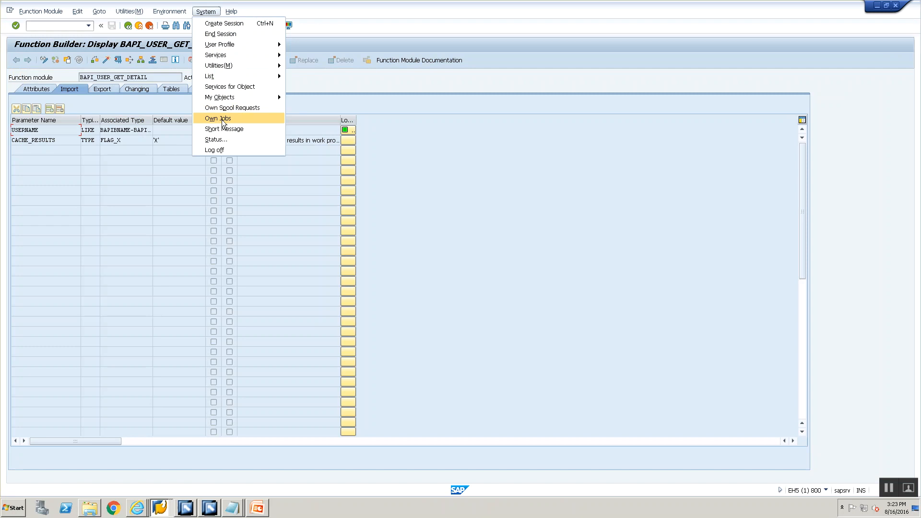
left_click(225, 138)
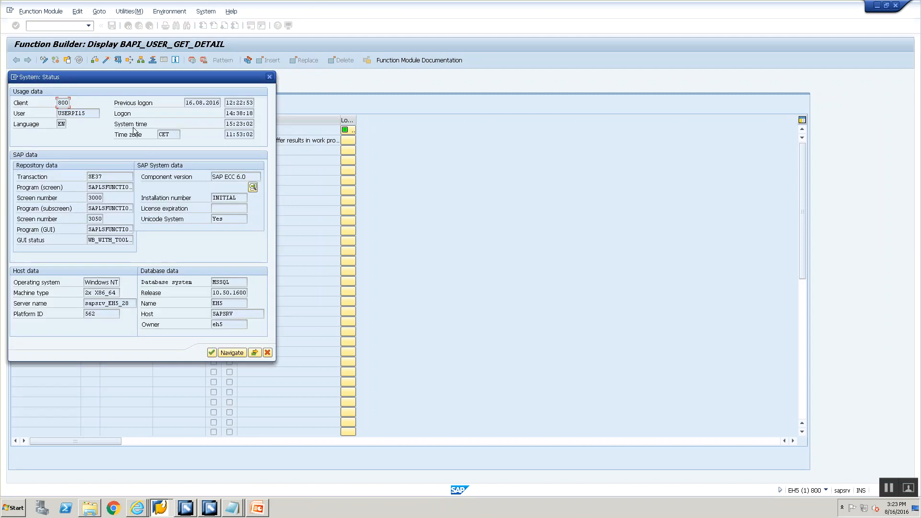
left_click_drag(97, 110, 60, 115)
key("ctrl+c")
key("alt+Tab")
key("alt+Tab")
key("ctrl+v")
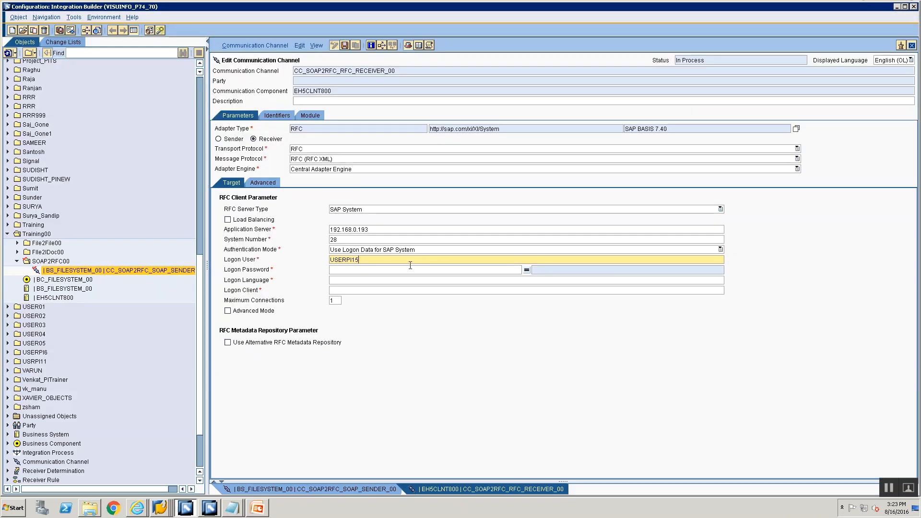
Enter the logon password for the RFC receiver channel and repeat it in the confirmation field.
left_click(410, 265)
type("•••••••••")
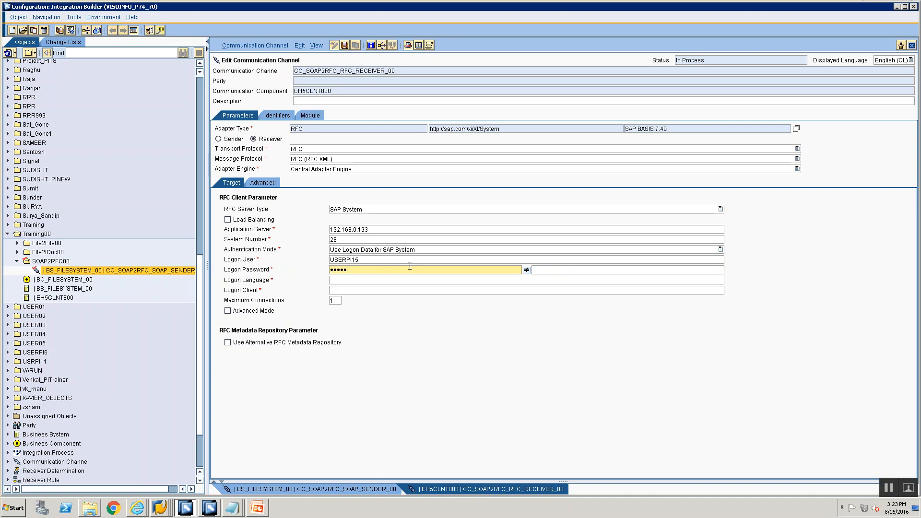
key("BackSpace")
key("BackSpace")
key("BackSpace")
key("BackSpace")
key("BackSpace")
key("BackSpace")
key("BackSpace")
key("BackSpace")
key("BackSpace")
type("••••••••••")
key("Tab")
type("••••••••••")
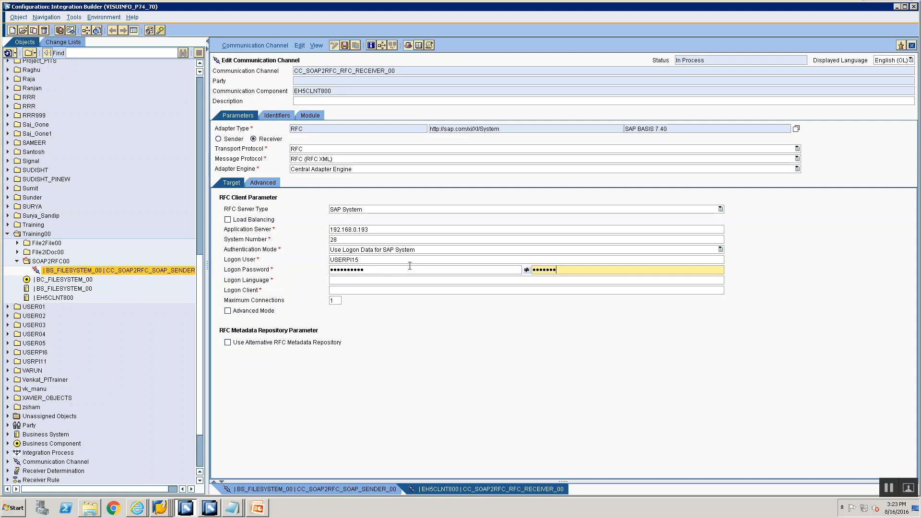
Set the RFC channel's logon language to EN and logon client to 800, and save the channel.
key("Tab")
type("EN")
key("Tab")
type("800")
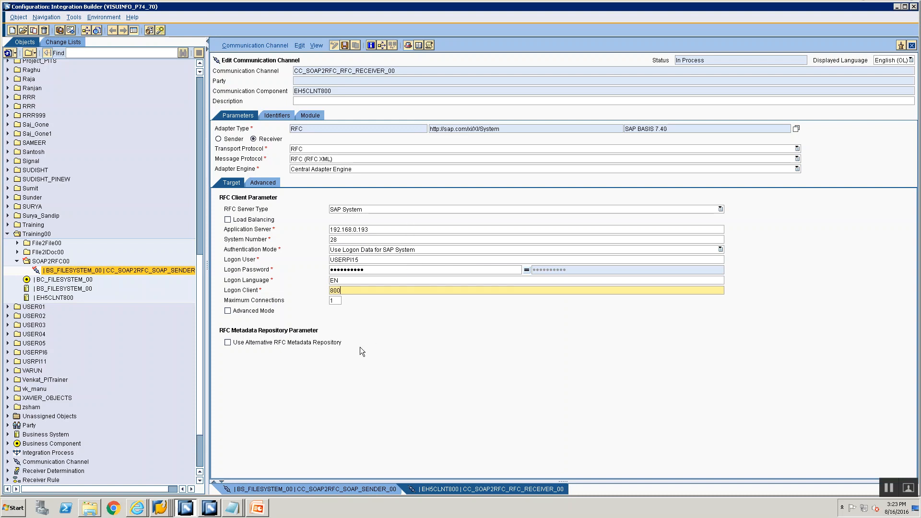
key("ctrl+s")
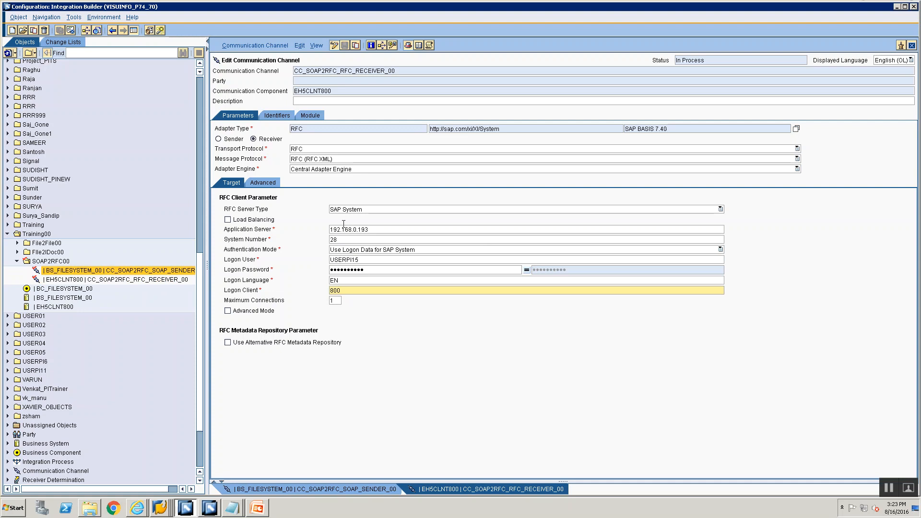
left_click(349, 237)
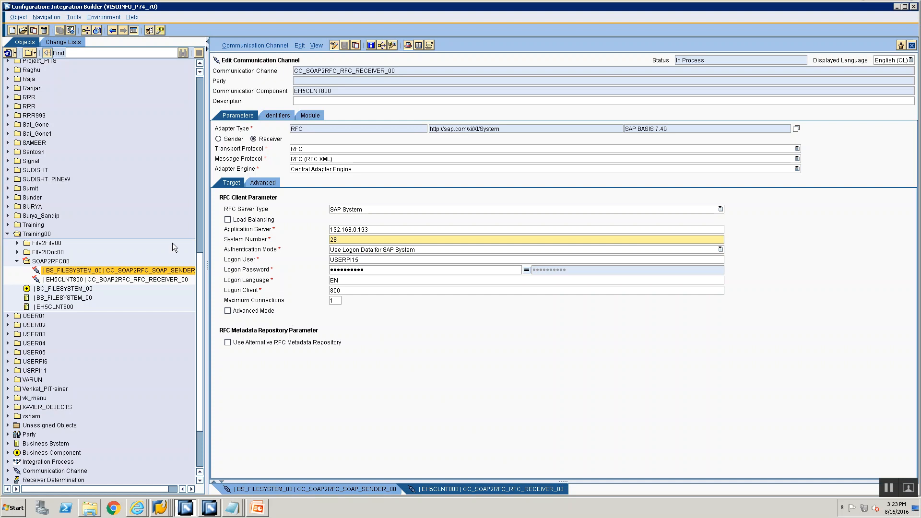
left_click(98, 272)
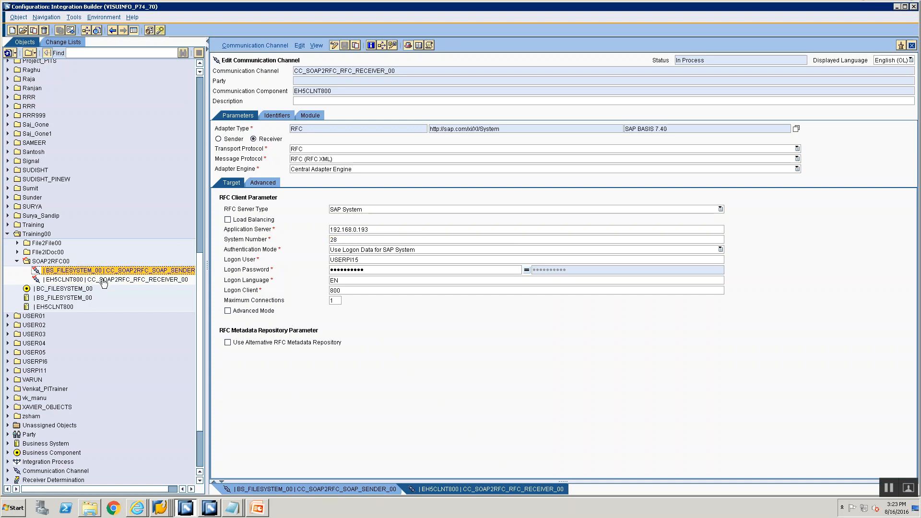
right_click(85, 271)
left_click(93, 276)
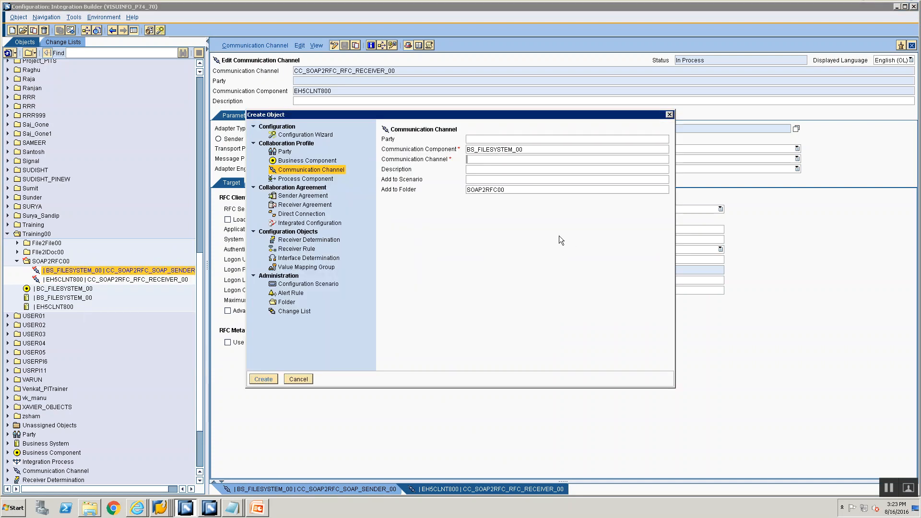
left_click(309, 195)
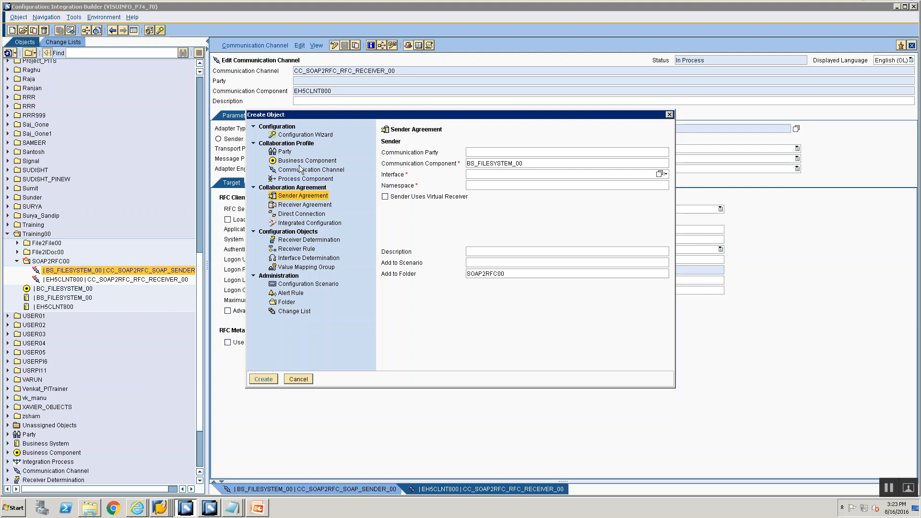
left_click(300, 379)
Create a sender agreement for BS_FILESYSTEM_00 with the outbound interface SIOS_SOAP2RFC_00 in the SOAP2RFC00 folder.
right_click(66, 271)
left_click(69, 275)
left_click(283, 196)
left_click(628, 177)
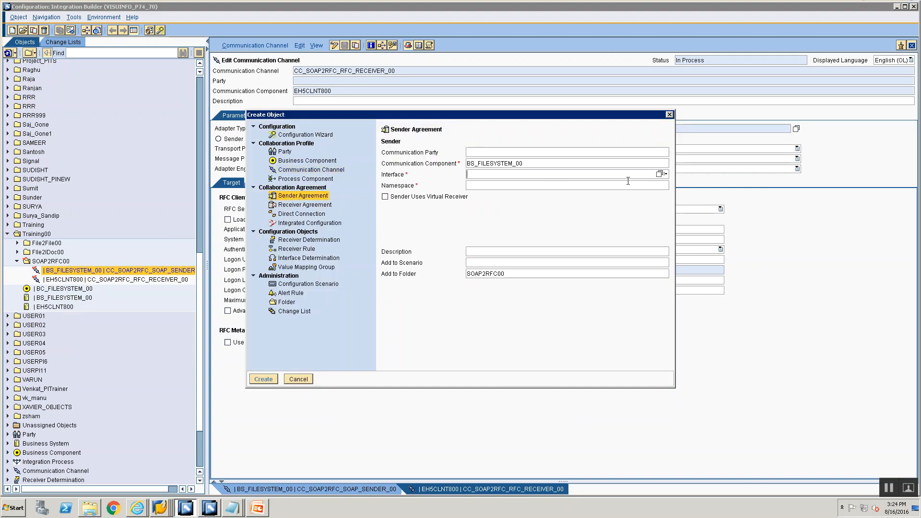
left_click(660, 175)
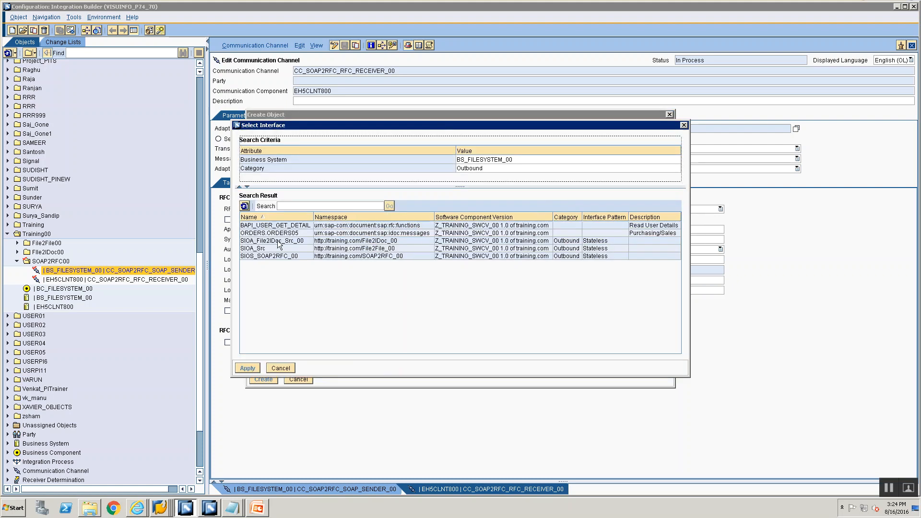
left_click(269, 254)
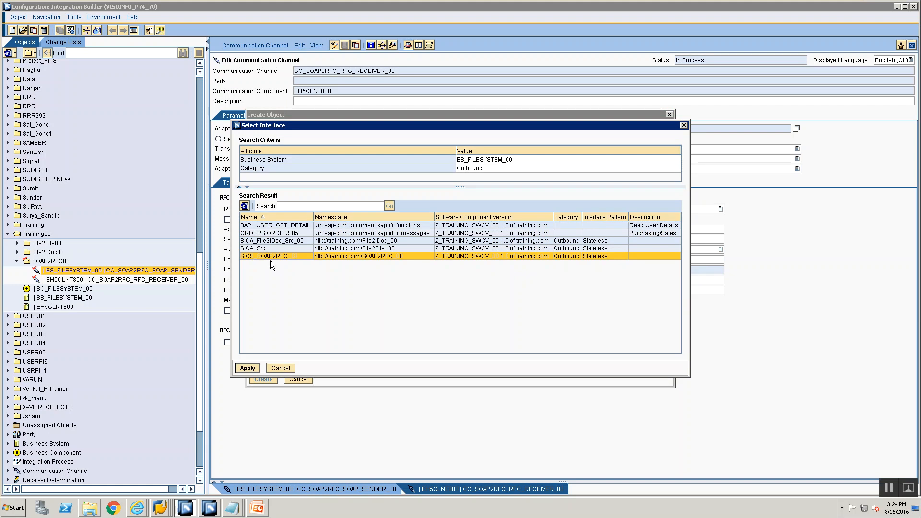
left_click(248, 367)
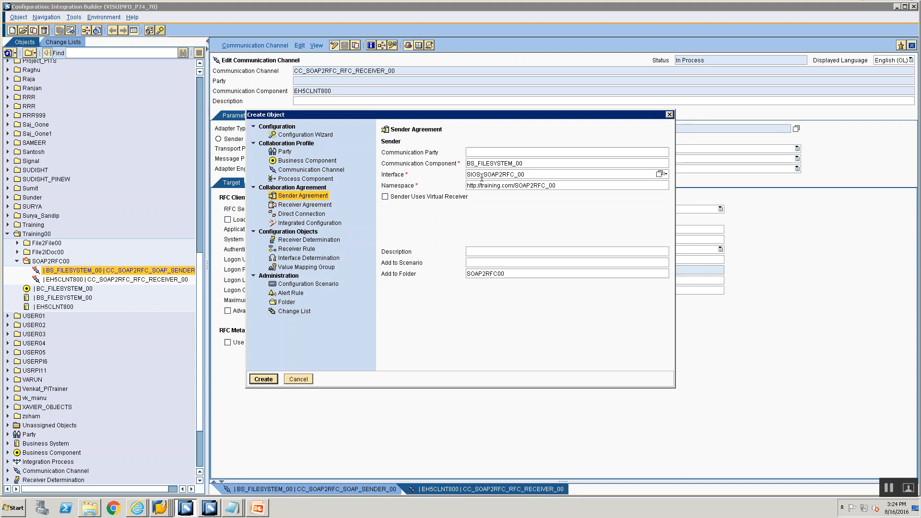
left_click(267, 378)
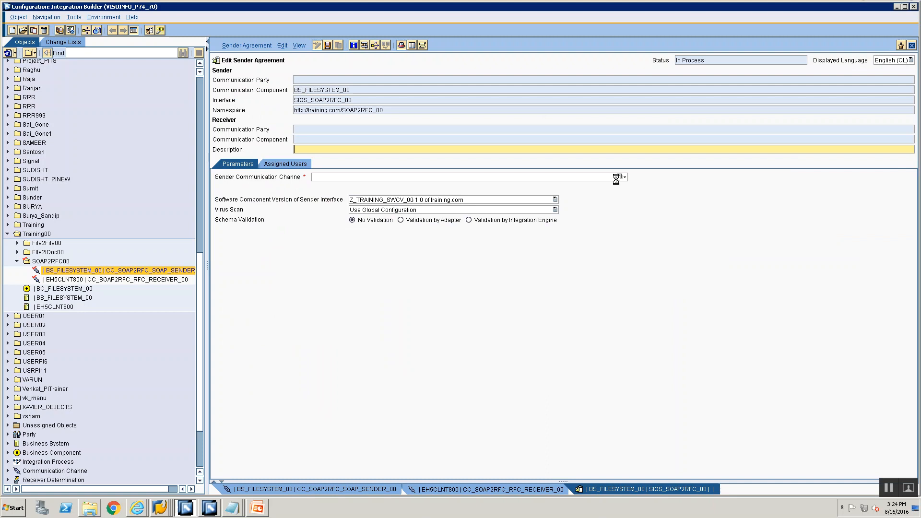
Assign CC_SOAP2RFC_SOAP_SENDER_00 as the sender agreement's communication channel and save the agreement.
left_click(618, 177)
left_click(454, 251)
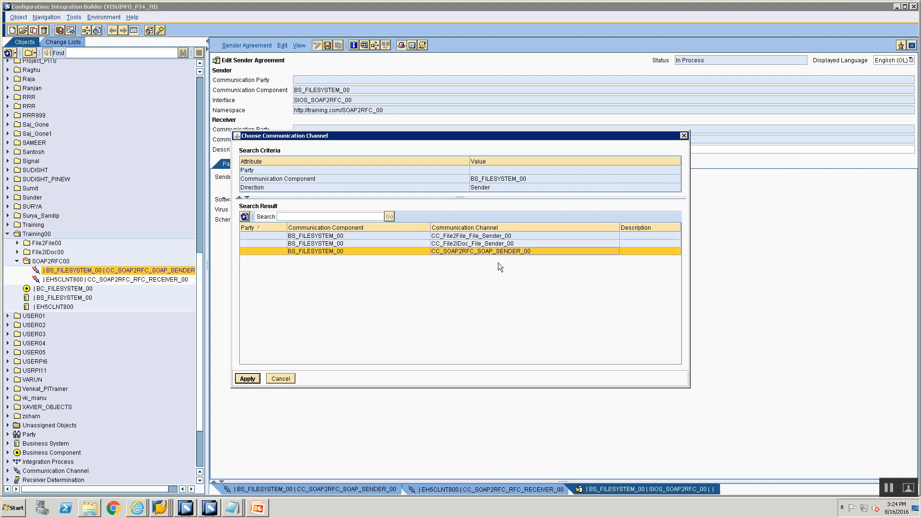
left_click(248, 379)
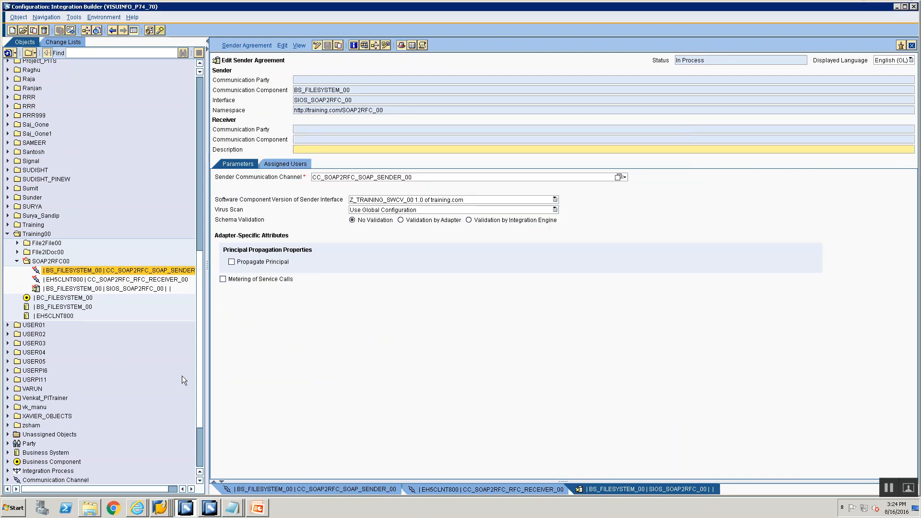
Create a receiver determination for BS_FILESYSTEM_00 with the interface SIOS_SOAP2RFC_00 in the SOAP2RFC00 folder.
left_click(69, 271)
right_click(70, 271)
left_click(75, 274)
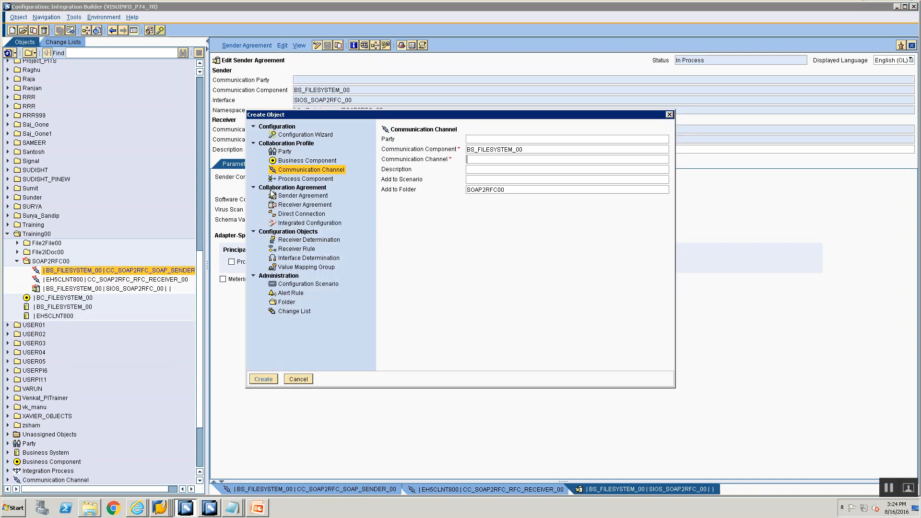
left_click(294, 239)
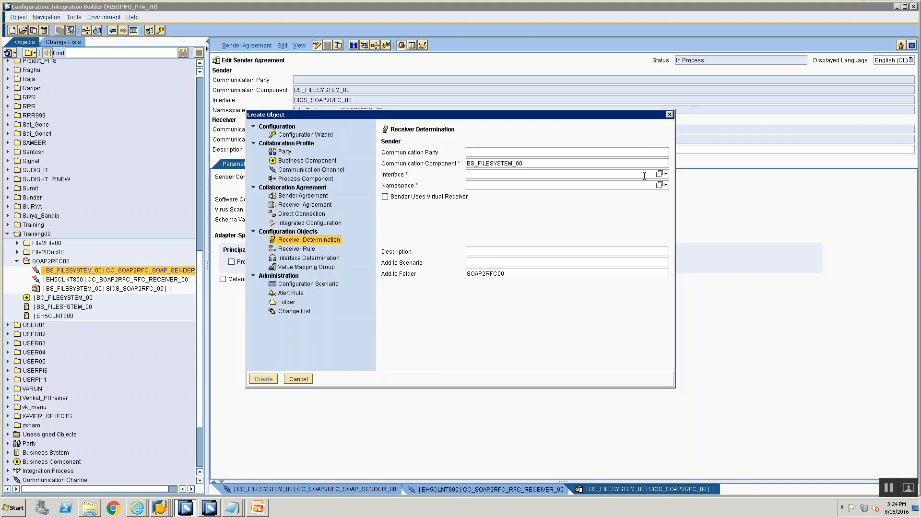
left_click(660, 174)
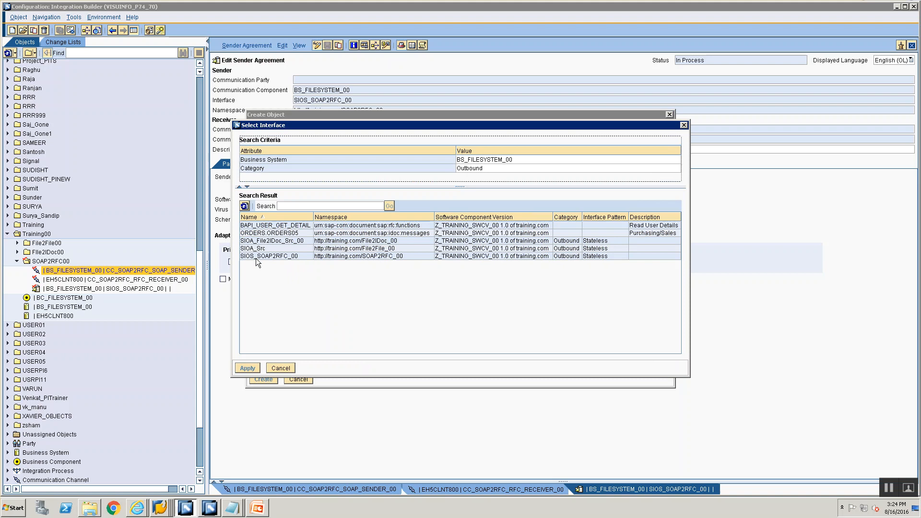
left_click(256, 258)
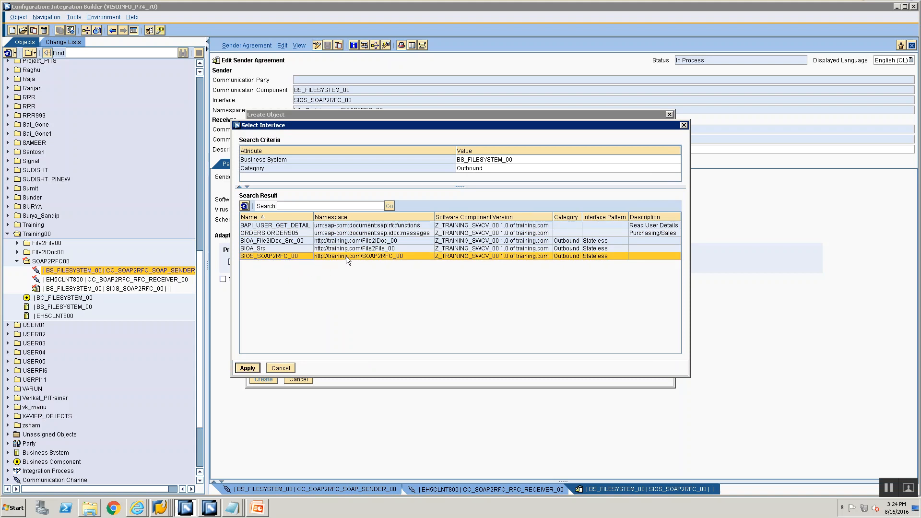
left_click(247, 368)
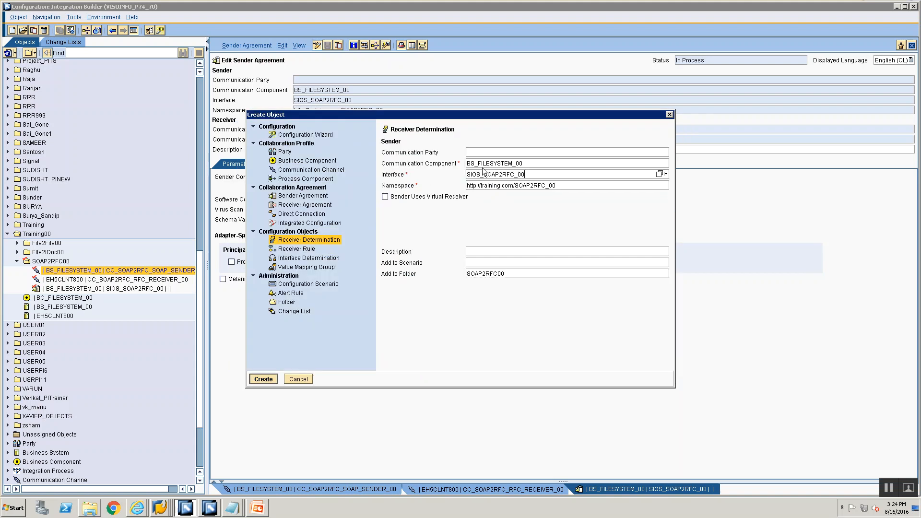
left_click(262, 379)
Set EH5CLNT800 as the configured receiver's communication component and save the receiver determination.
left_click(756, 242)
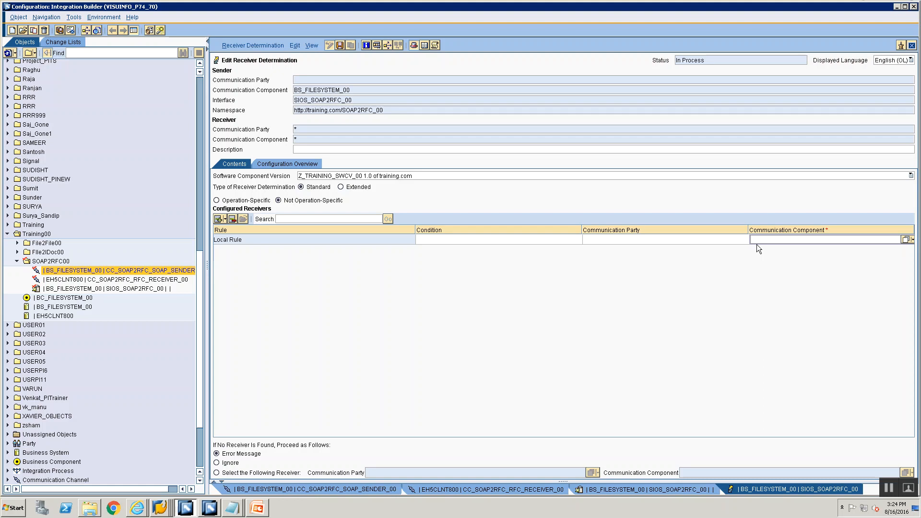
type("EH5CLNT800")
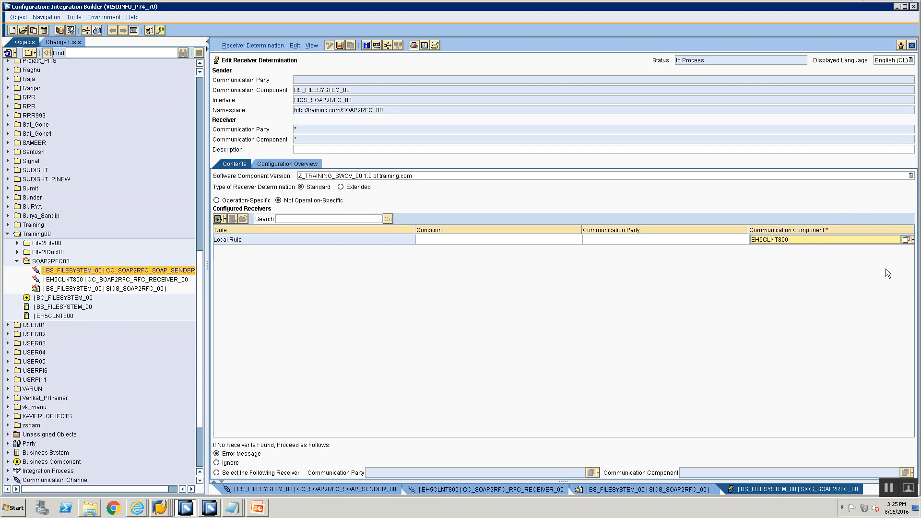
left_click(906, 241)
left_click(315, 226)
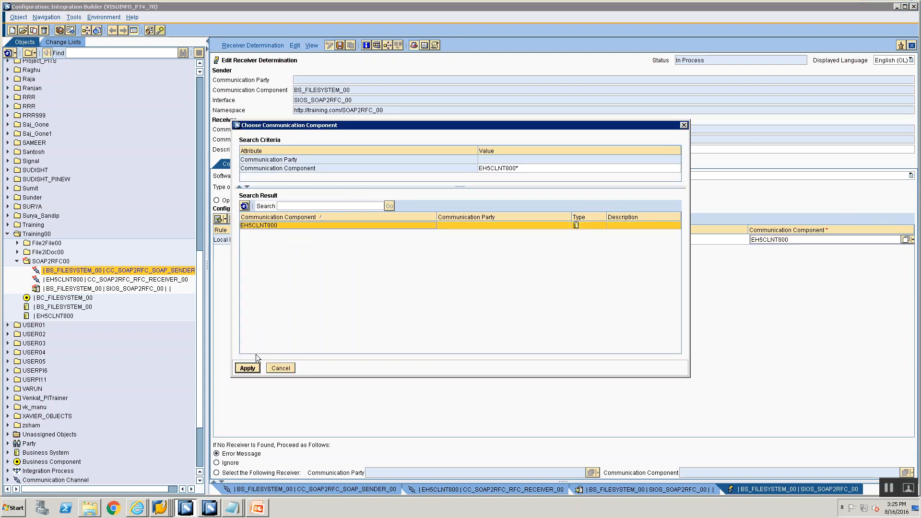
left_click(248, 368)
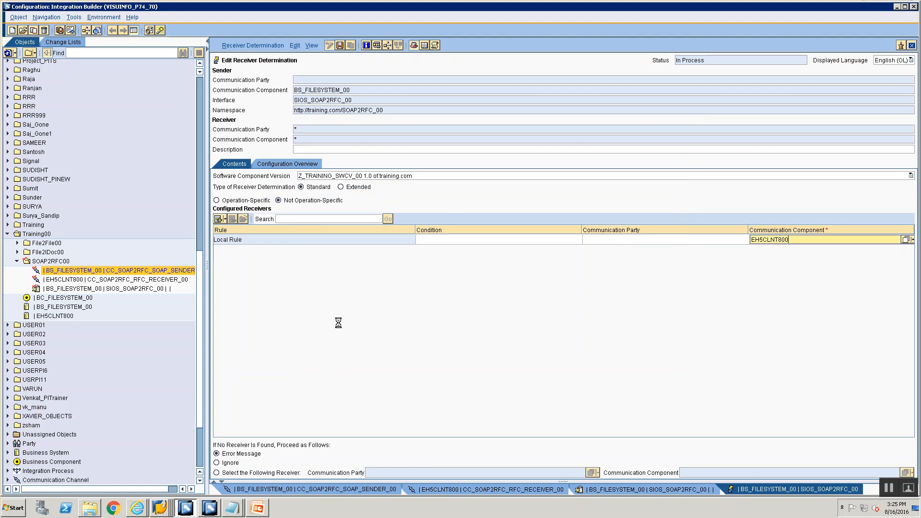
Create a specific interface determination for the SIOS_SOAP2RFC_00 connection to EH5CLNT800 from the receiver determination's configuration overview.
left_click(273, 164)
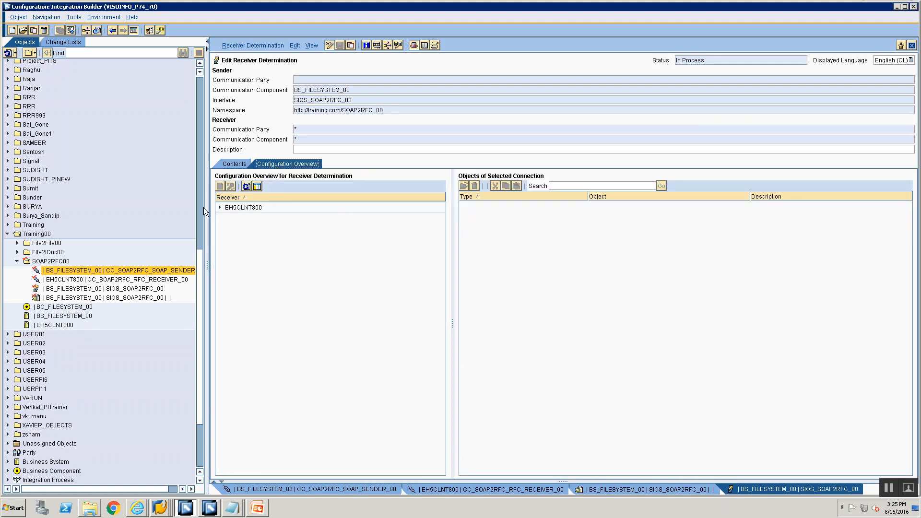
left_click(219, 207)
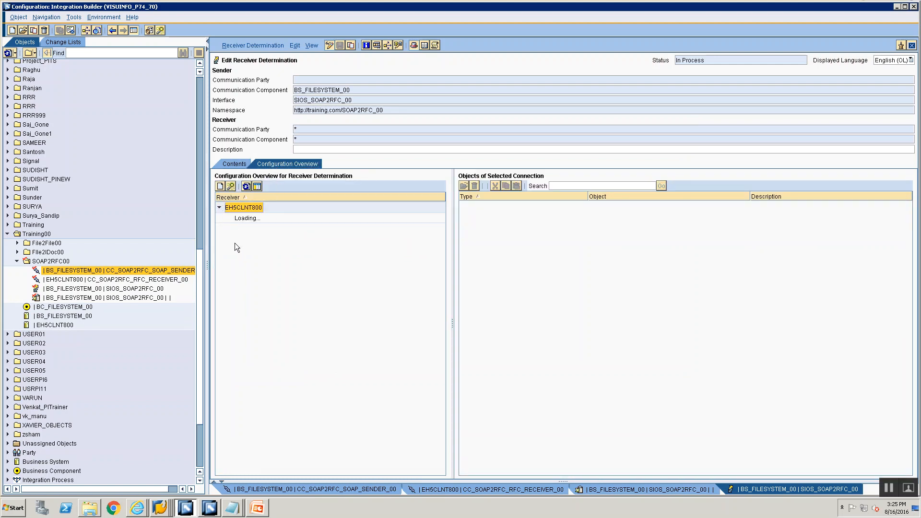
left_click(243, 219)
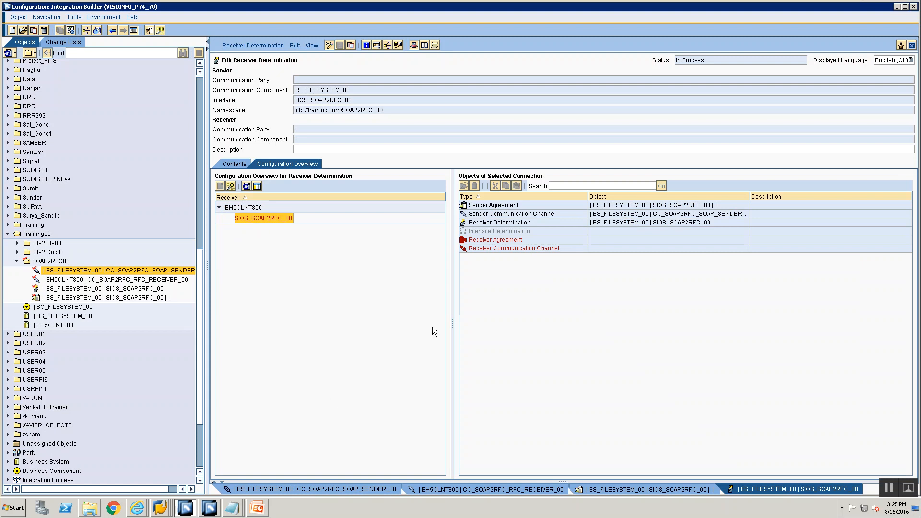
left_click(510, 231)
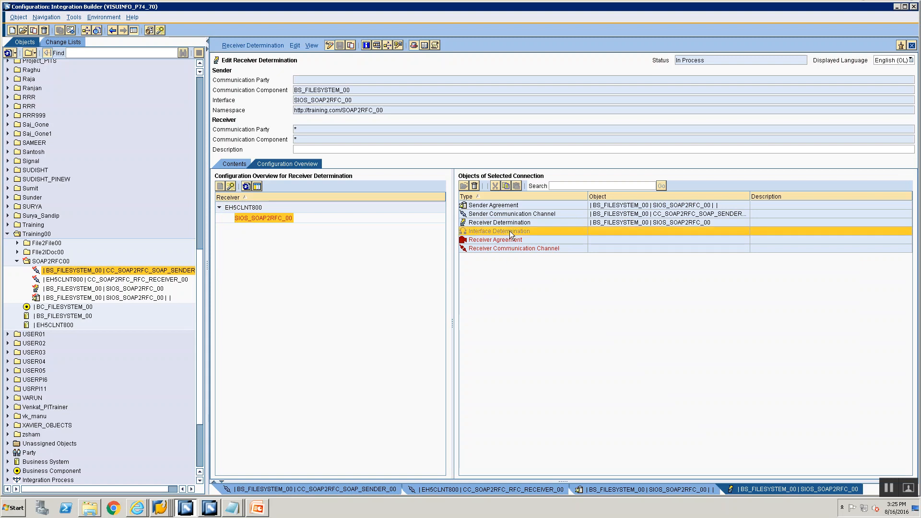
right_click(509, 231)
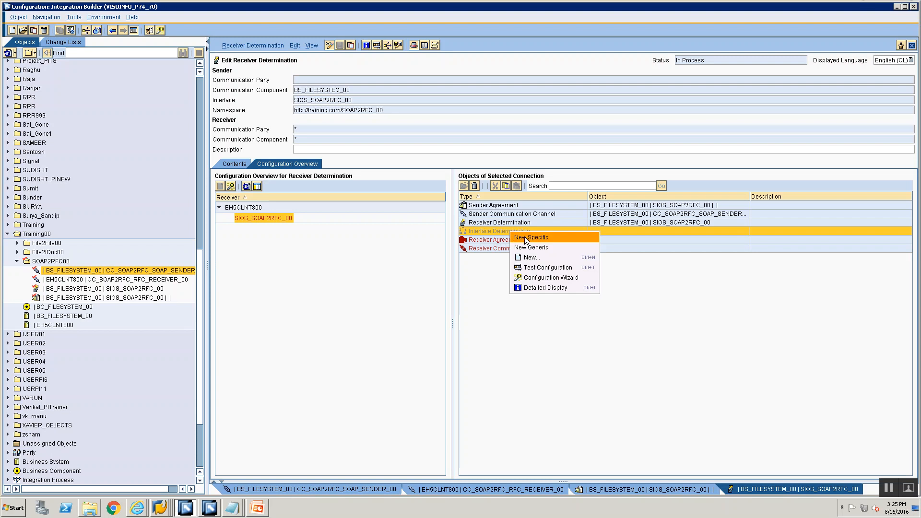
left_click(525, 237)
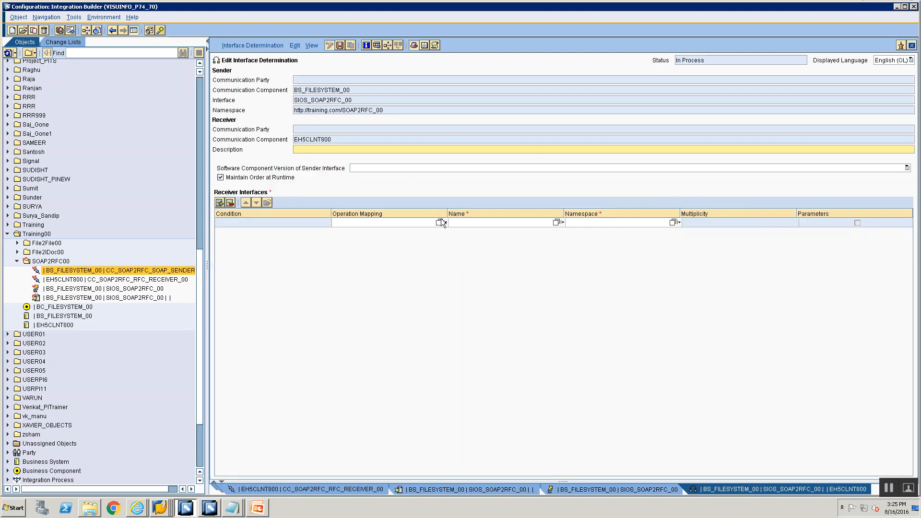
Assign operation mapping OM_SOAP2RFC to the interface determination's receiver interface, then save and close the determination.
left_click(437, 223)
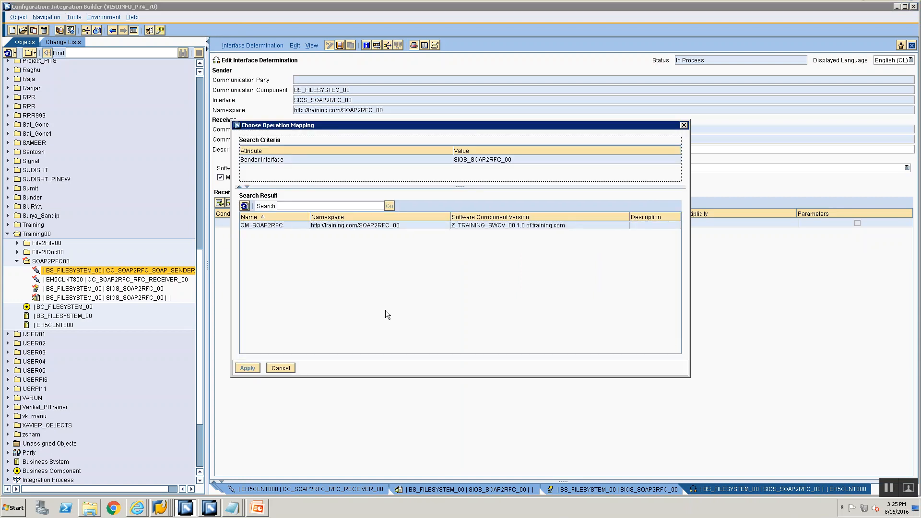
left_click(279, 226)
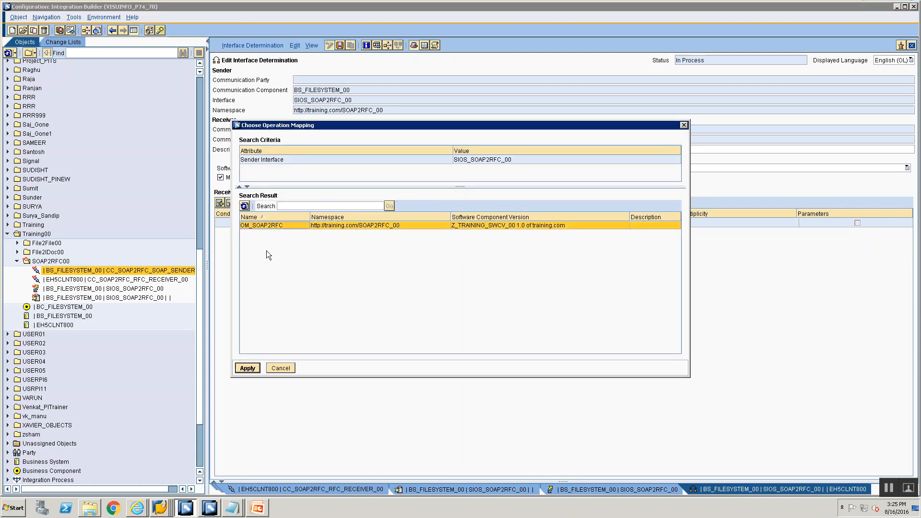
left_click(247, 368)
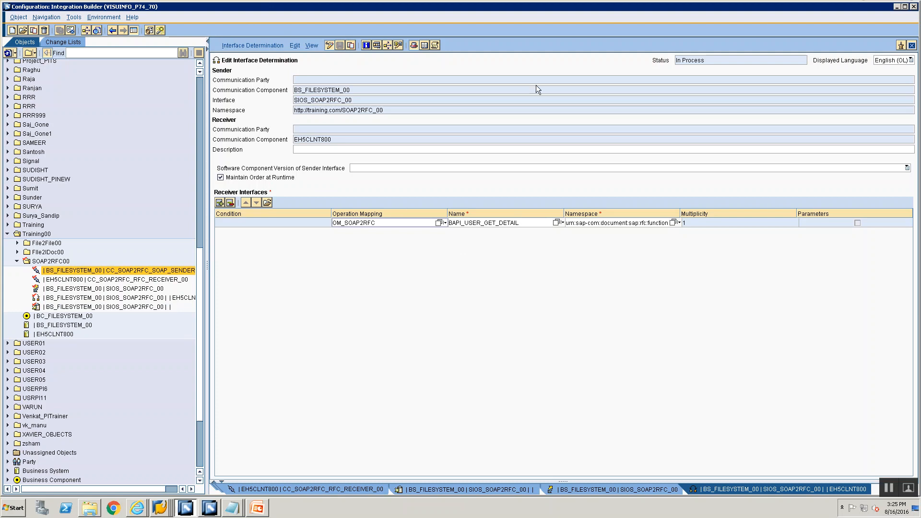
left_click(912, 46)
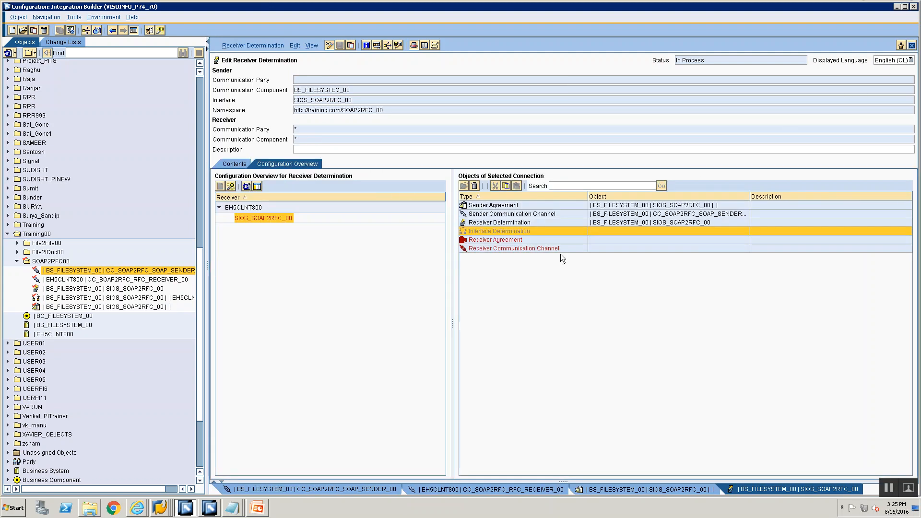
Refresh the receiver determination's configuration overview and create a receiver agreement for the BAPI_USER_GET_DETAIL connection under EH5CLNT800.
left_click(249, 187)
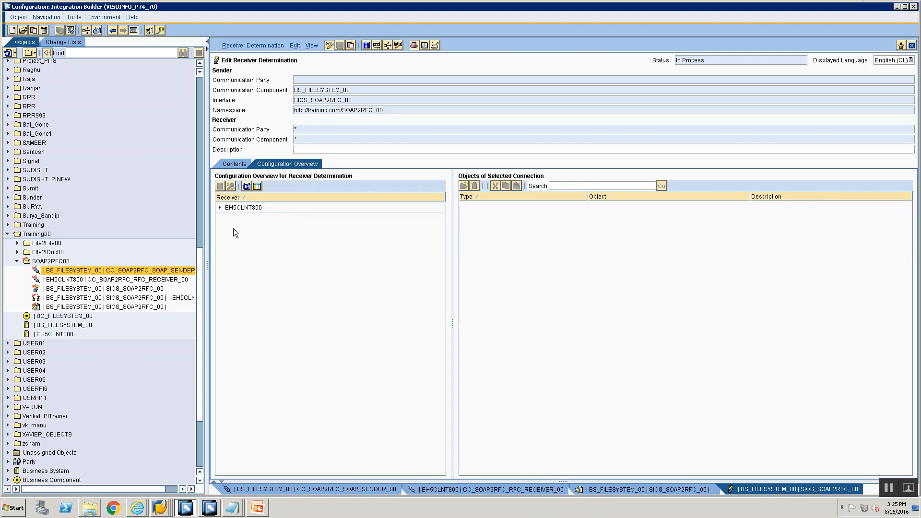
left_click(220, 209)
left_click(238, 219)
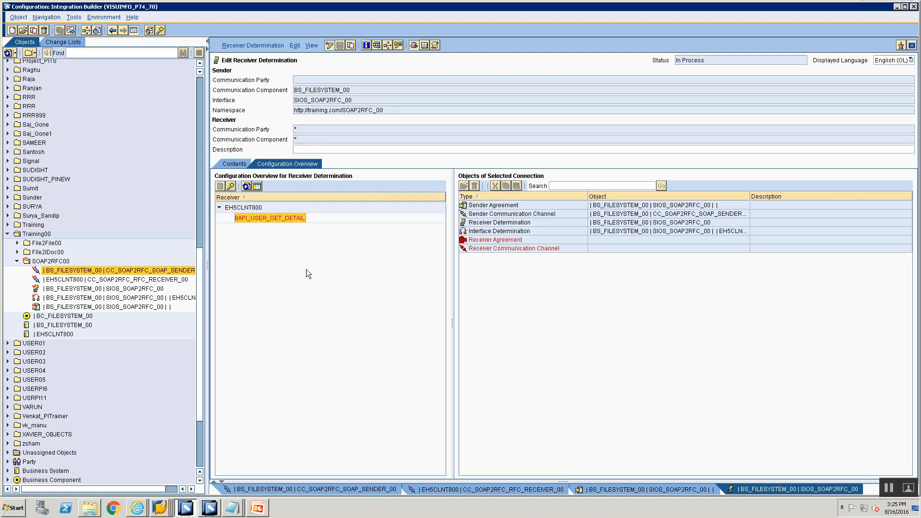
left_click(515, 242)
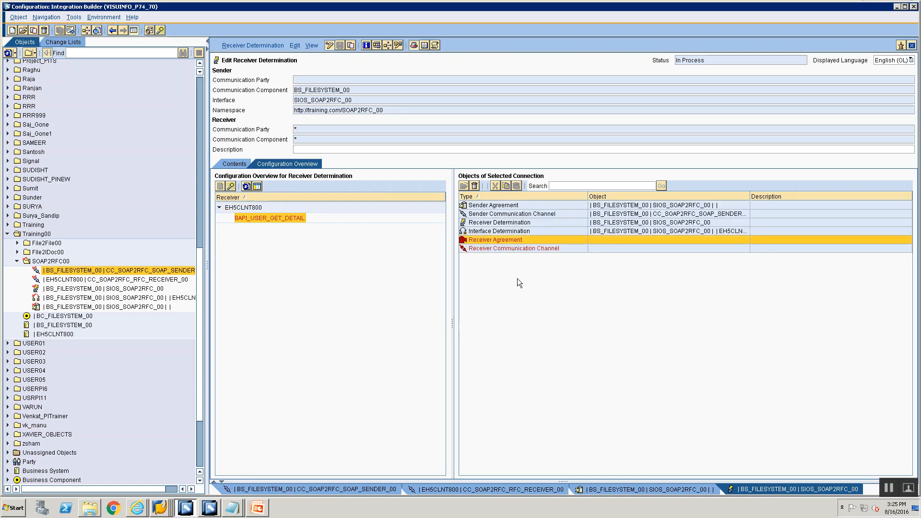
right_click(509, 243)
left_click(515, 244)
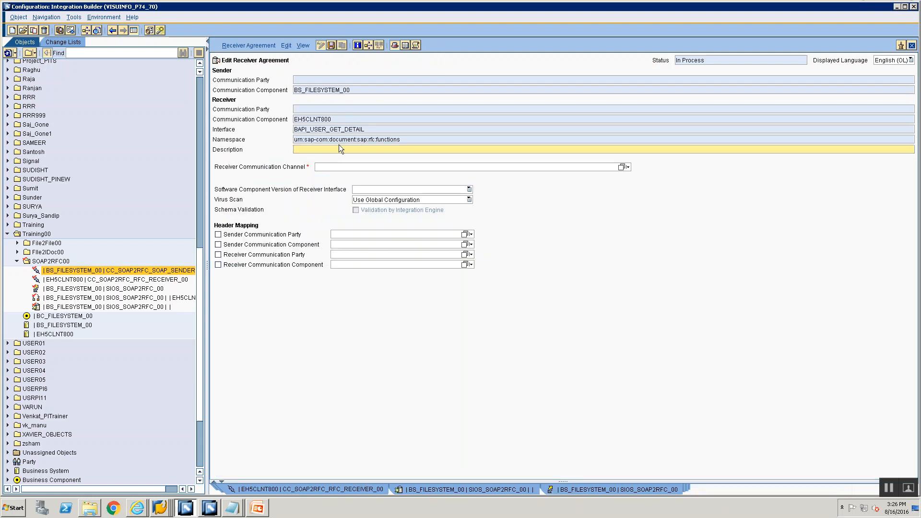
Assign CC_SOAP2RFC_RFC_RECEIVER_00 as the receiver agreement's communication channel and save the agreement.
left_click(620, 168)
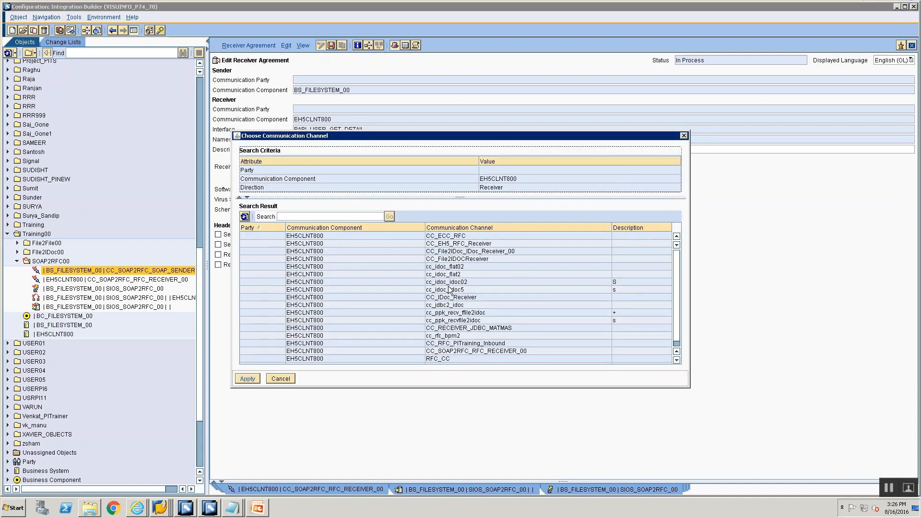
scroll(449, 289, "down", 1)
left_click(470, 345)
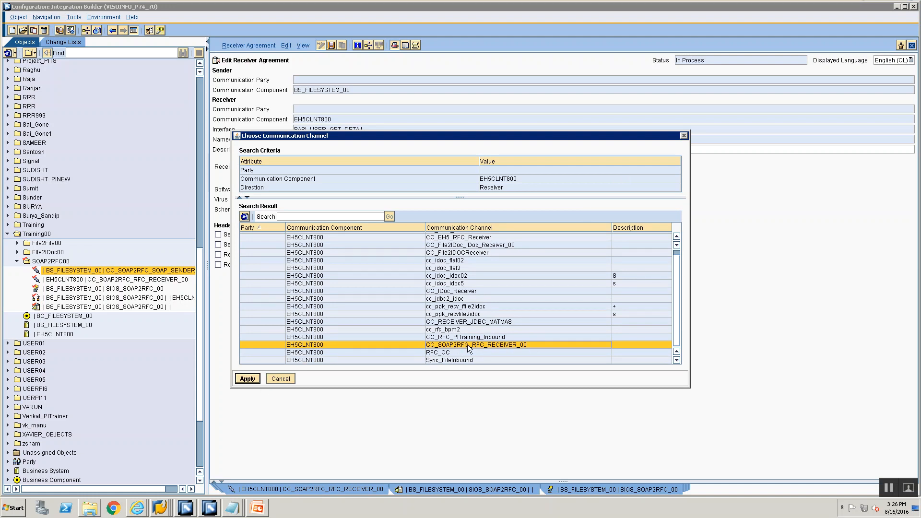
left_click(245, 379)
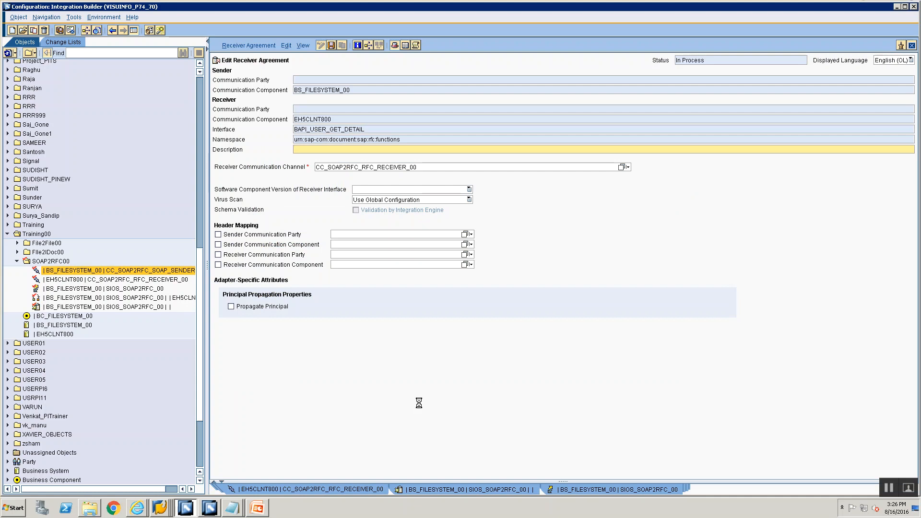
key("ctrl+s")
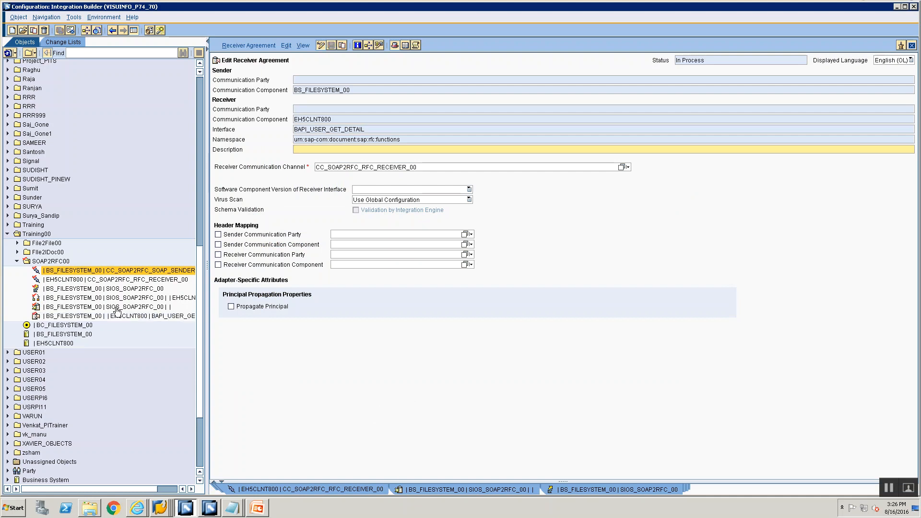
Reopen the SIOS_SOAP2RFC_00 receiver determination and review the objects of its BAPI_USER_GET_DETAIL connection.
double_click(98, 289)
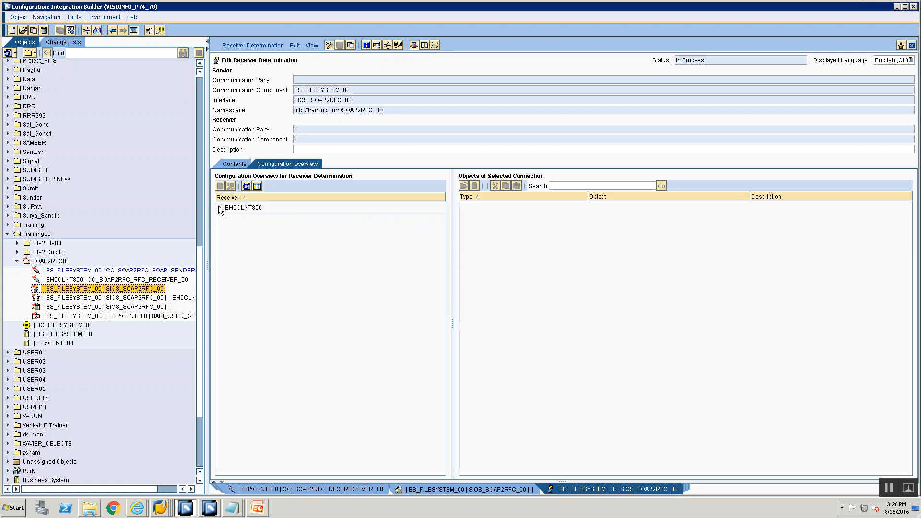
left_click(220, 207)
left_click(238, 217)
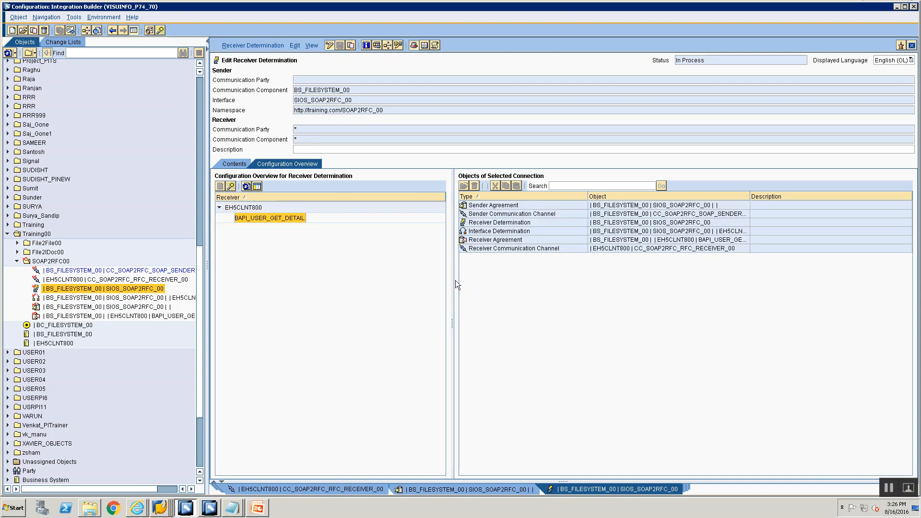
Expand the open standard change list and start its activation with all SOAP2RFC00 objects included.
left_click(59, 43)
left_click(18, 138)
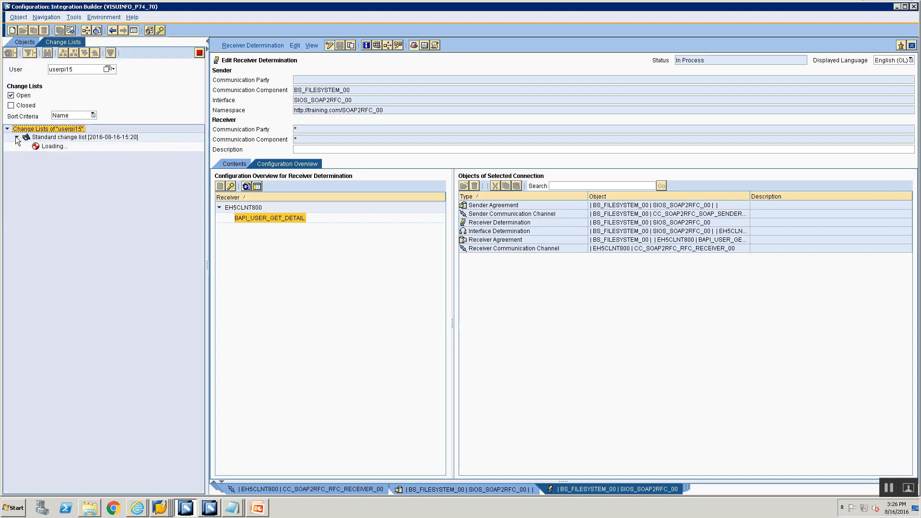
left_click(48, 139)
right_click(48, 138)
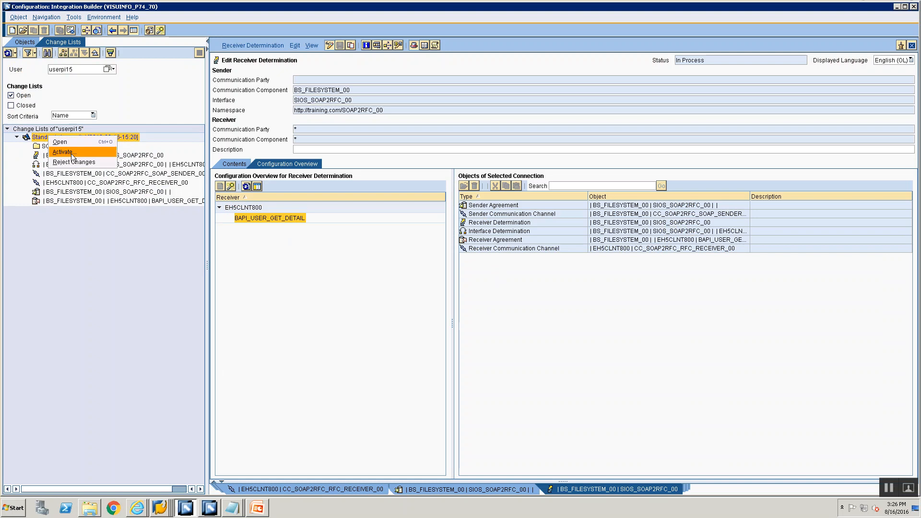
left_click(71, 153)
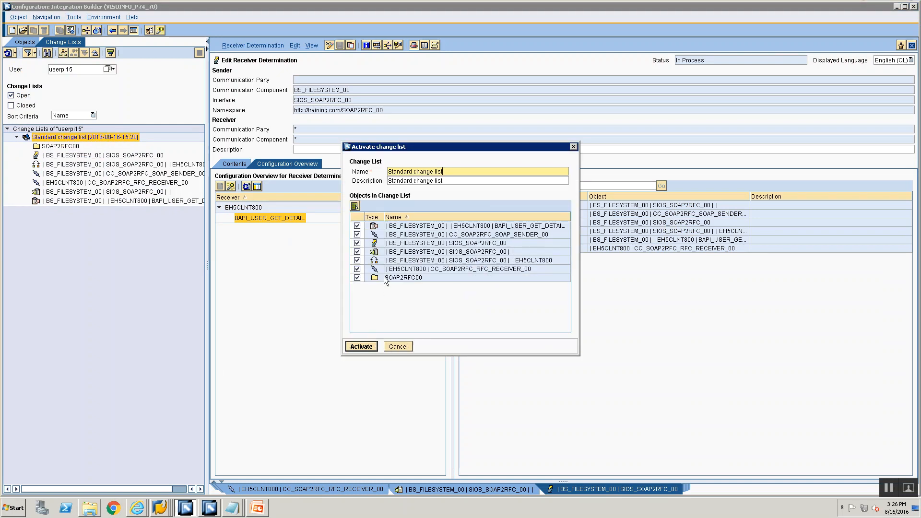
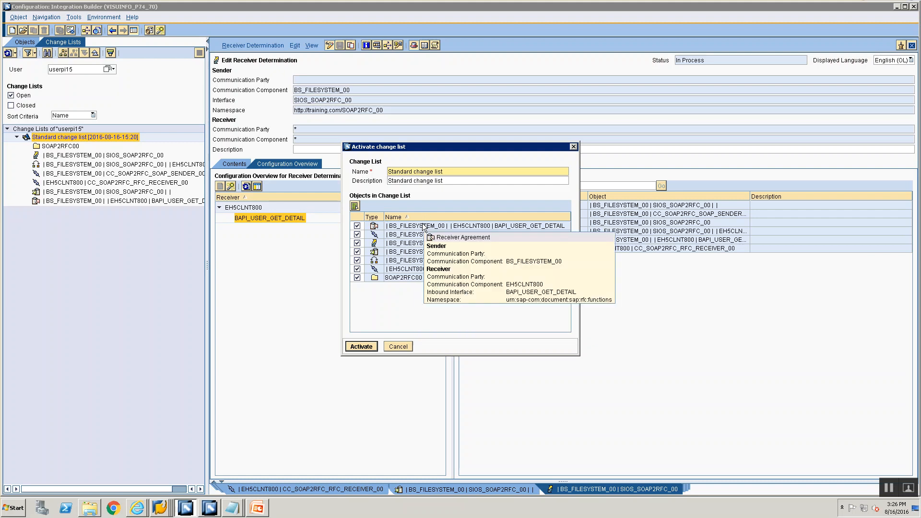
Activate the standard change list, then close all open configuration objects.
left_click(362, 342)
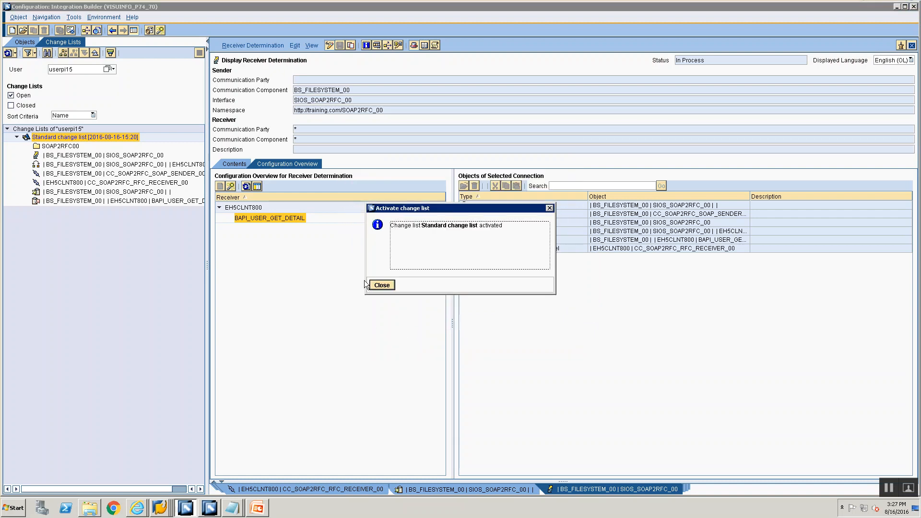
left_click(374, 287)
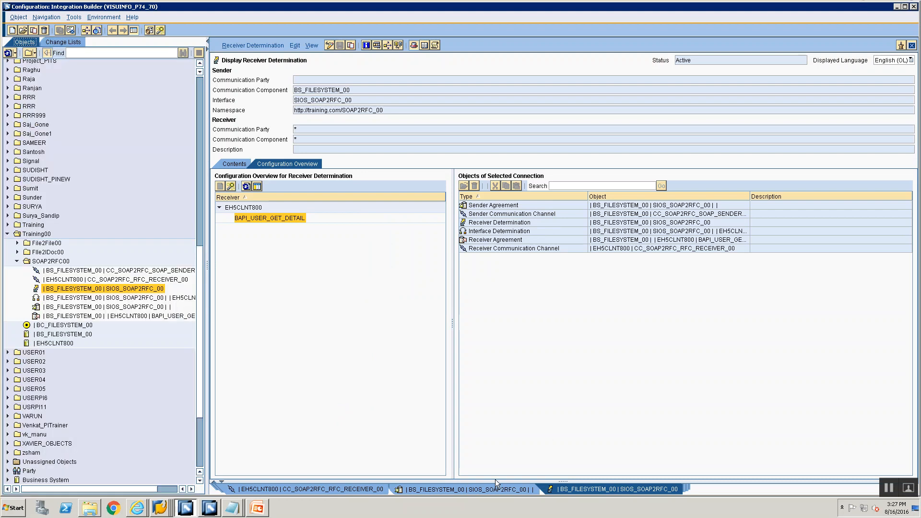
right_click(491, 490)
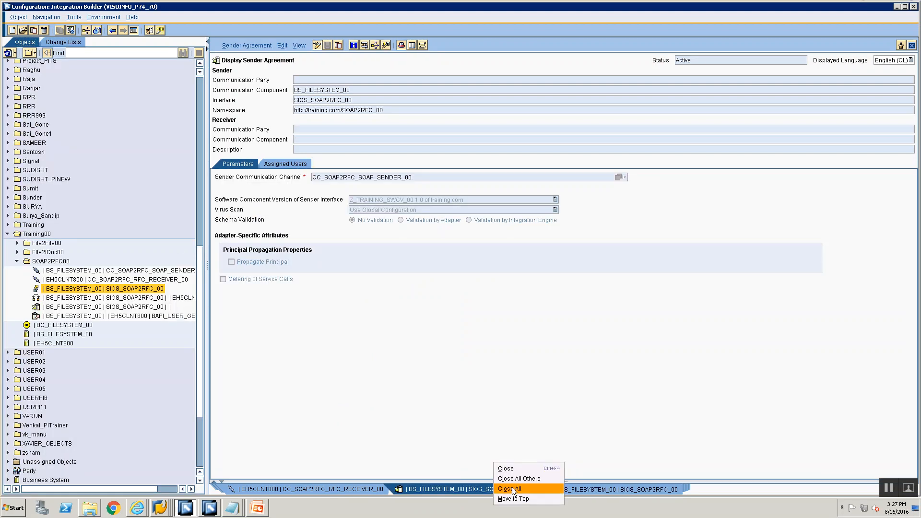
left_click(511, 488)
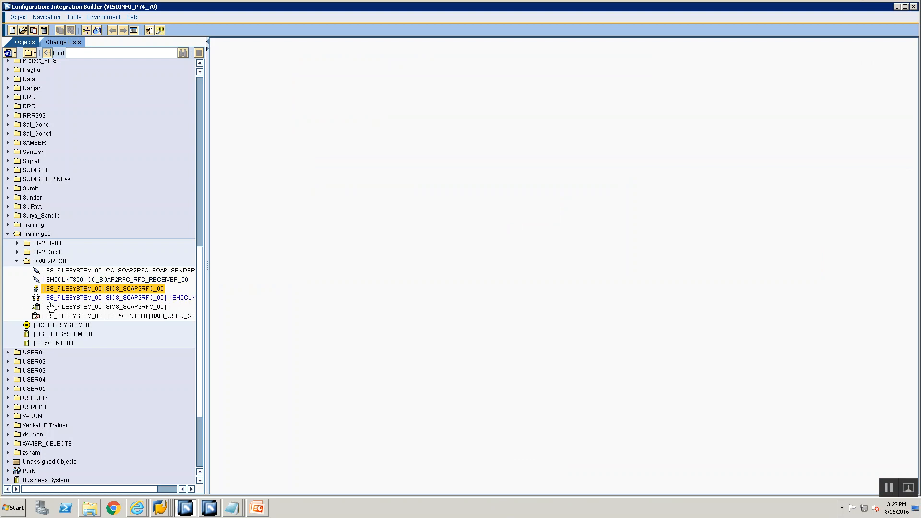
Open the SIOS_SOAP2RFC_00 sender agreement in the SOAP2RFC00 scenario and display its WSDL.
mouse_move(53, 302)
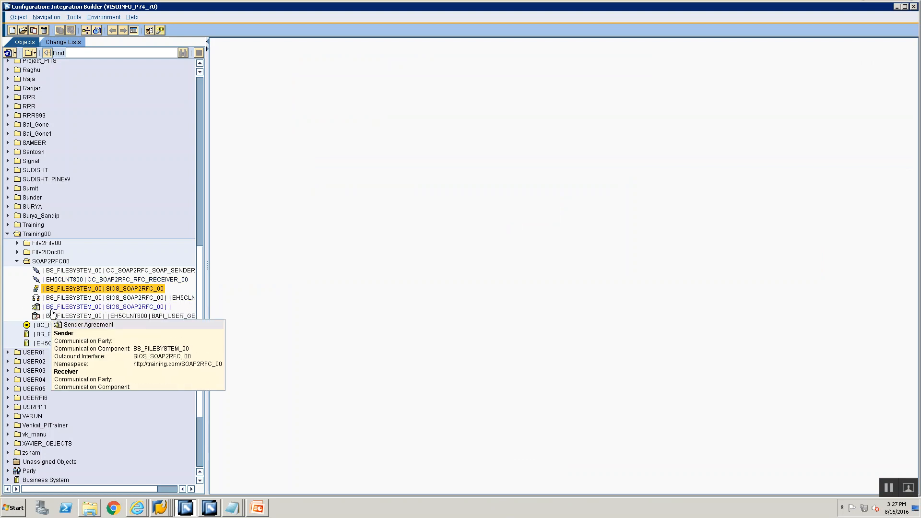
left_click(50, 307)
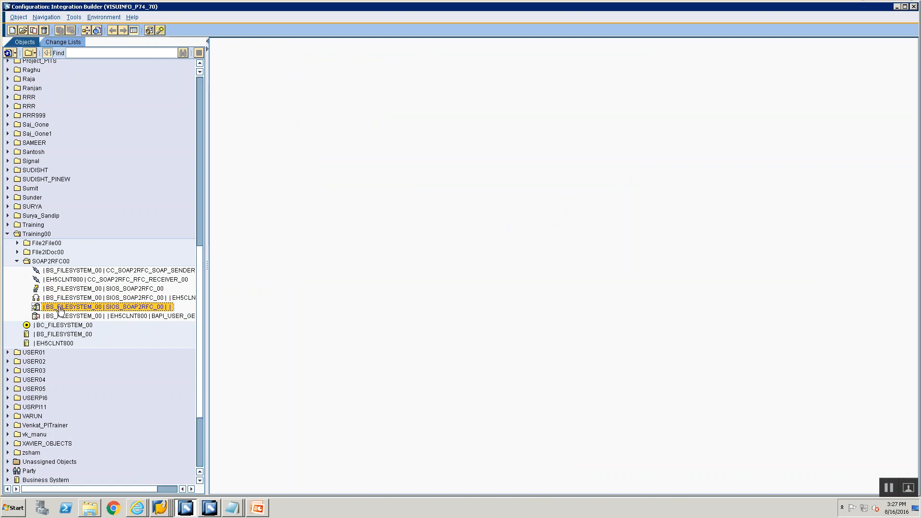
double_click(61, 307)
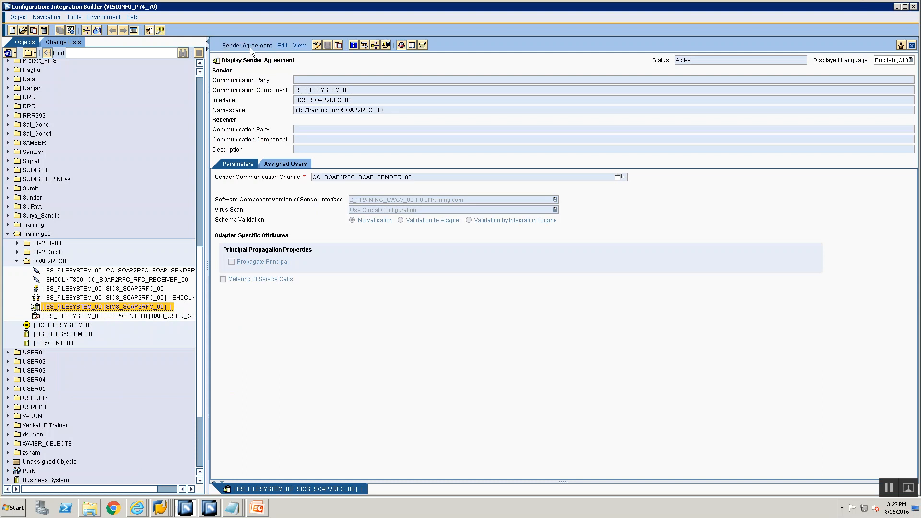
left_click(250, 45)
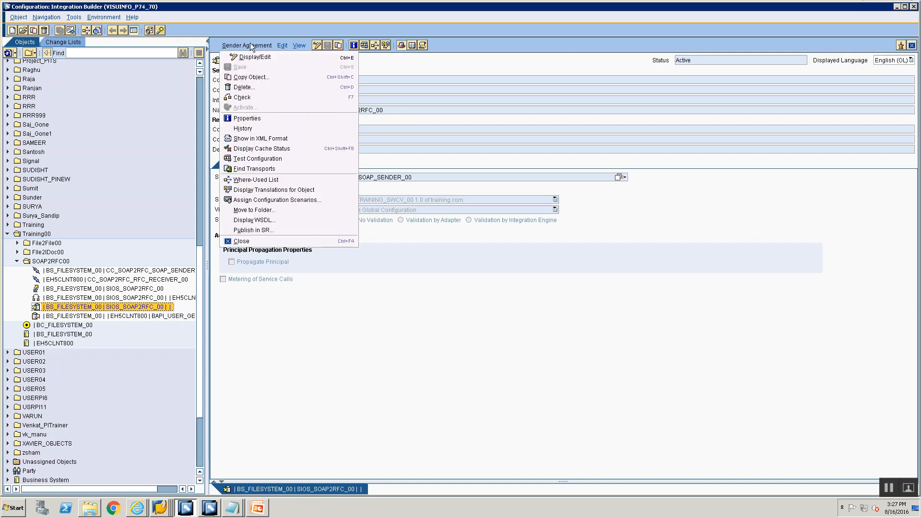
left_click(291, 222)
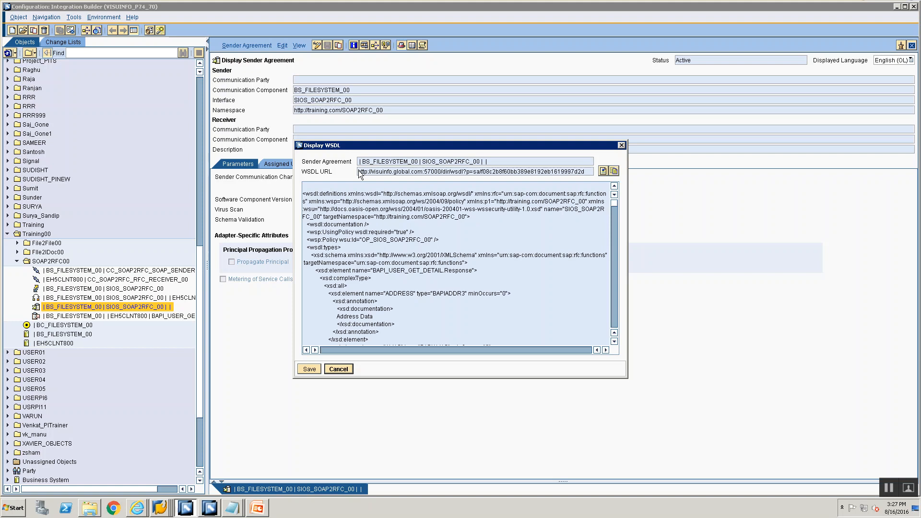
Copy the sender agreement's WSDL URL into a new Notepad document.
left_click_drag(359, 172, 564, 194)
key("ctrl+c")
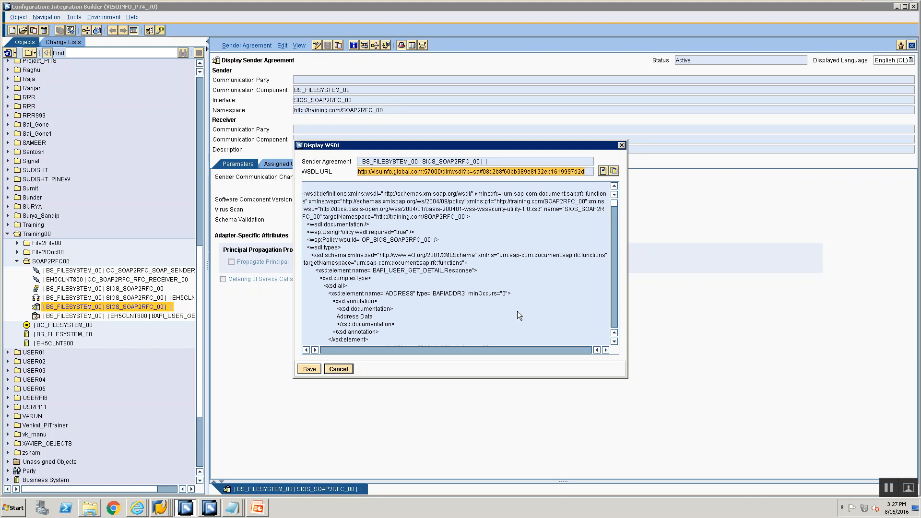
key("super+r")
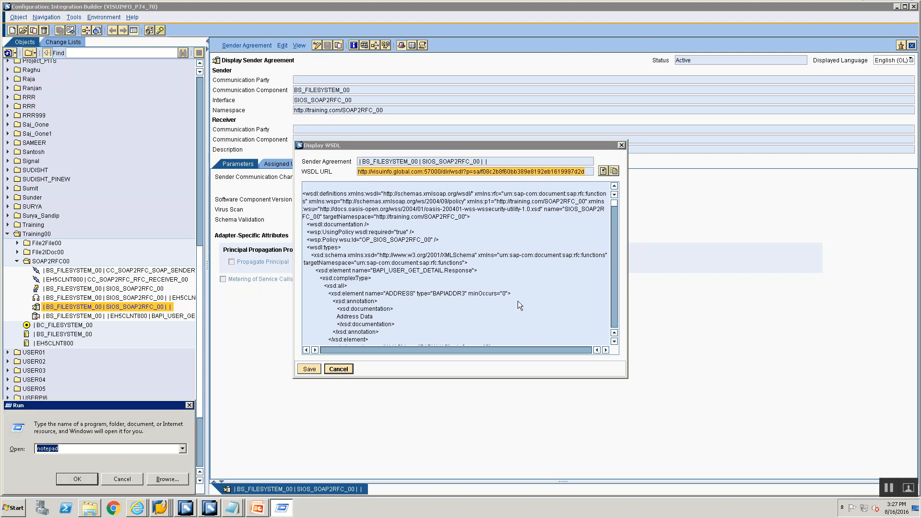
key("Return")
key("ctrl+v")
key("alt+F4")
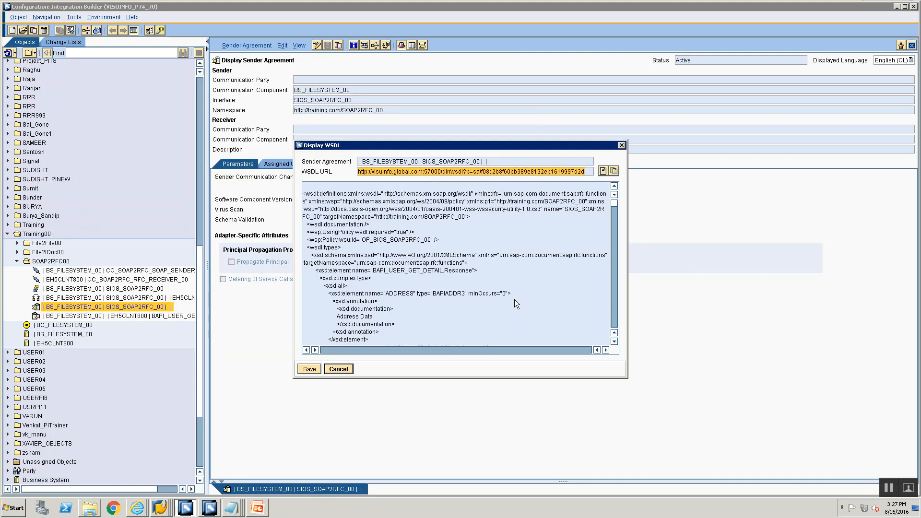
Copy the complete WSDL definition text of the sender agreement into a new Notepad document.
left_click(376, 204)
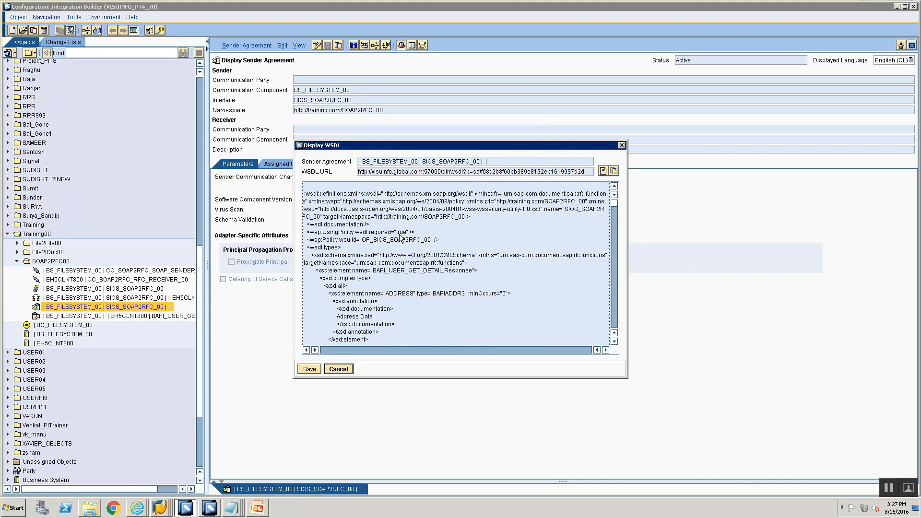
key("ctrl+a")
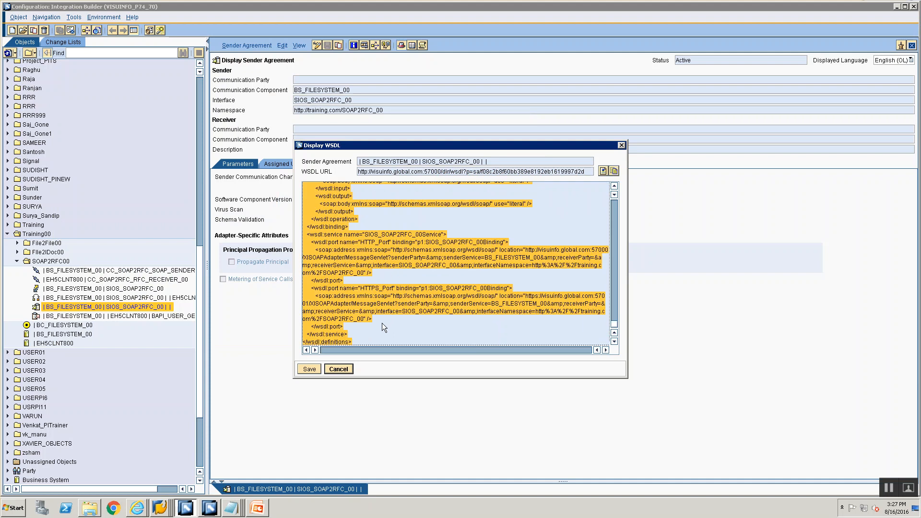
key("super+r")
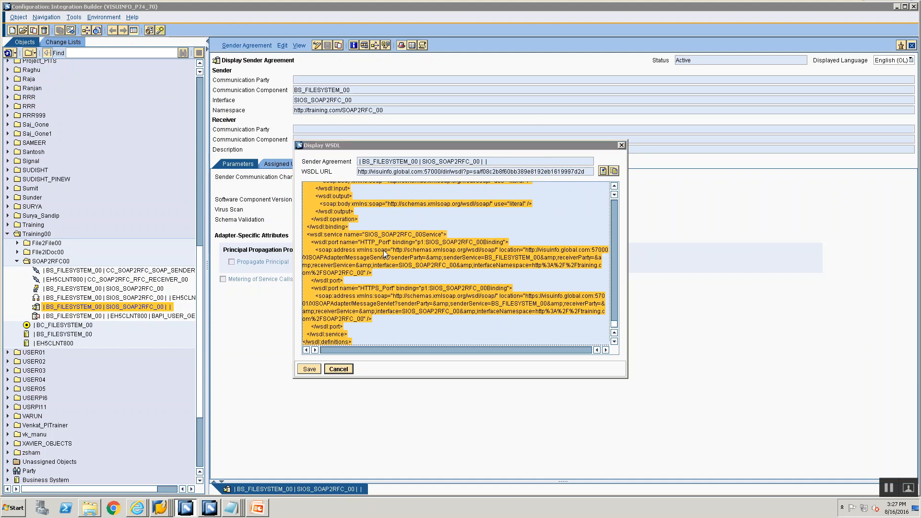
type("wi")
key("Return")
key("super+r")
key("Return")
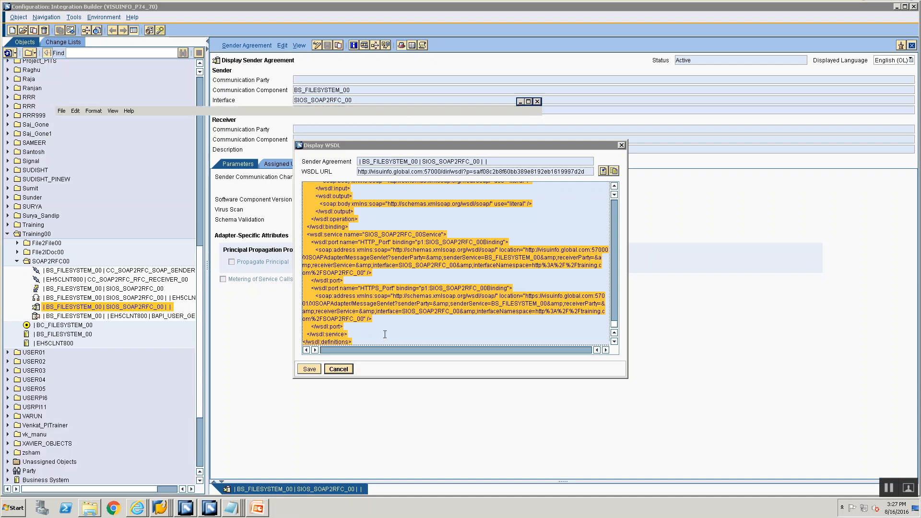
key("ctrl+v")
Save the pasted definition as SOAP2RFC.wsdl in the Training folder and close the file.
key("ctrl+s")
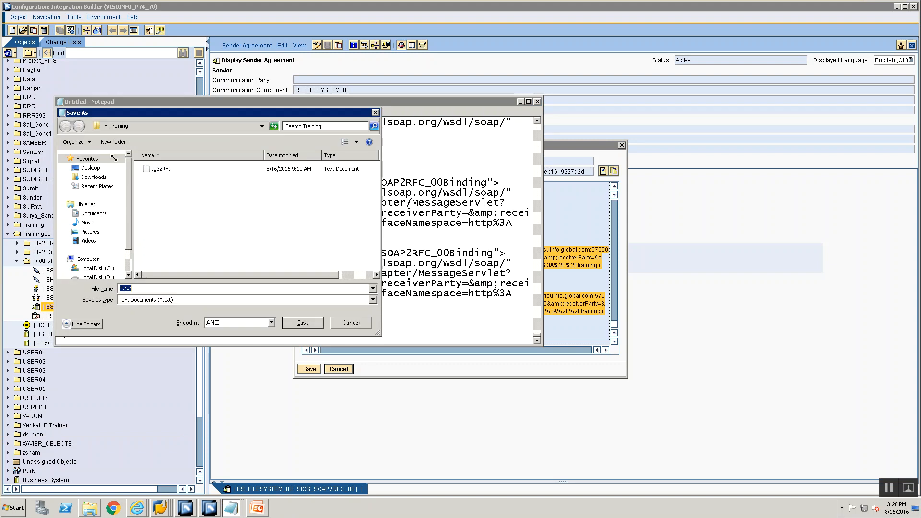
type("SOAP2RFC.wsdl\"")
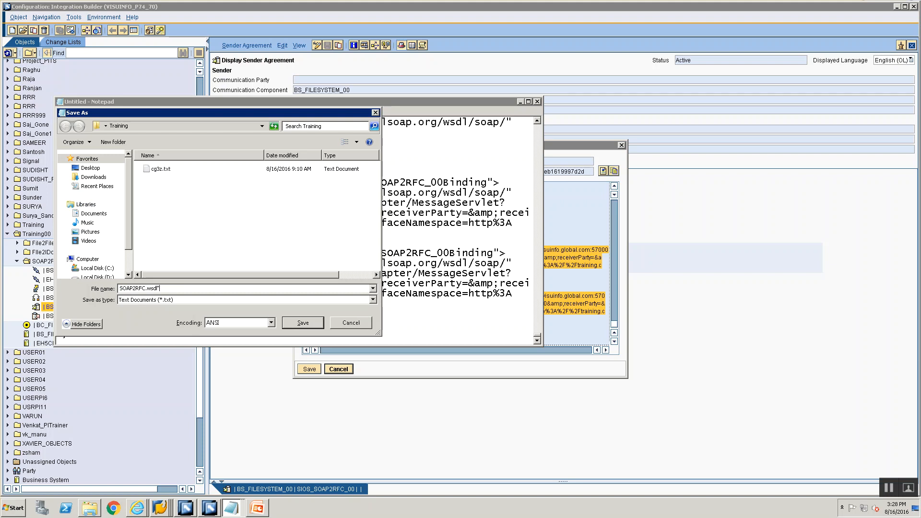
key("Return")
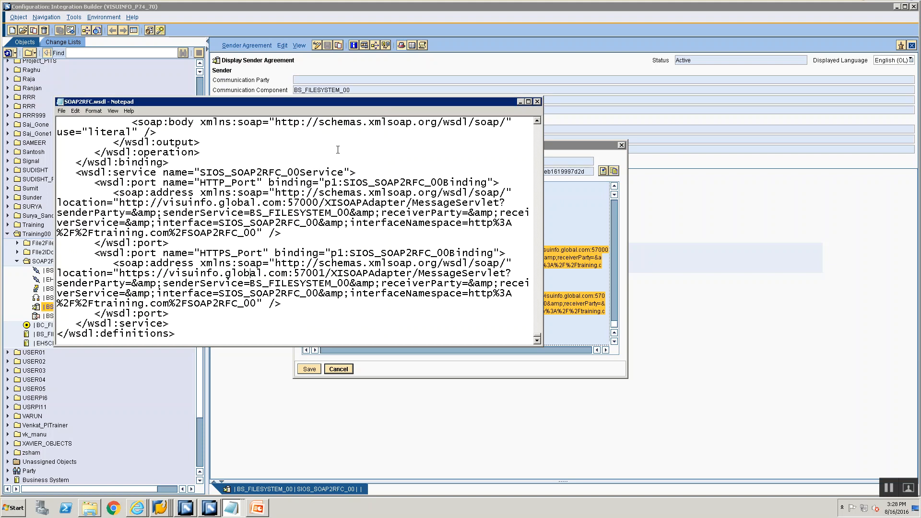
left_click(537, 102)
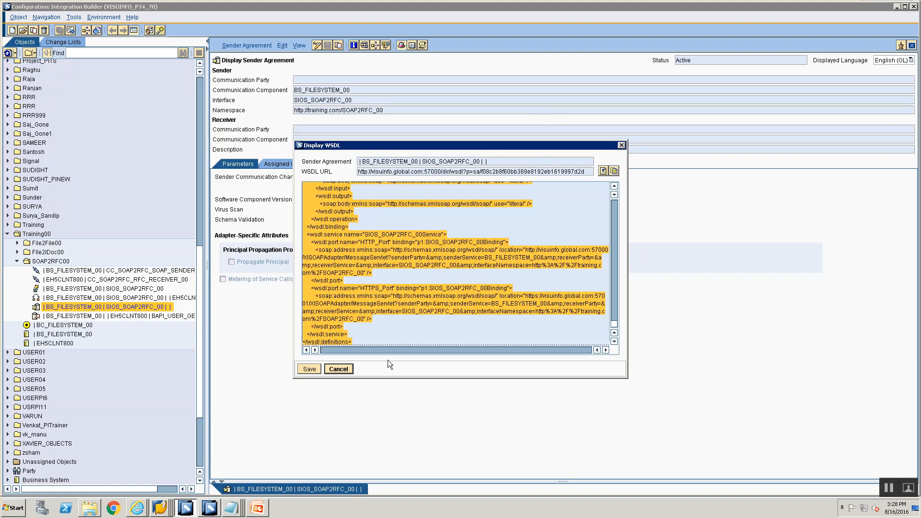
Close the WSDL display and the sender agreement, and reopen the agreement's WSDL in the Integration Builder.
left_click(342, 369)
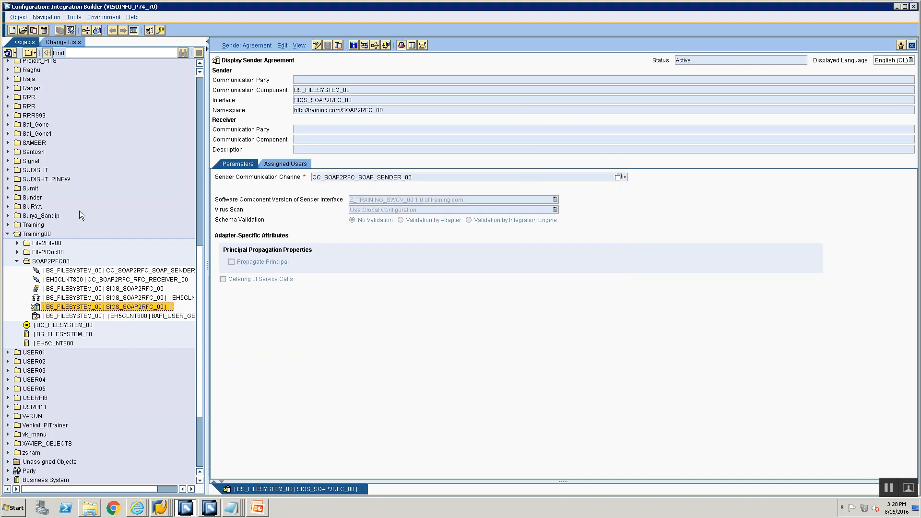
left_click(911, 45)
double_click(68, 307)
left_click(248, 45)
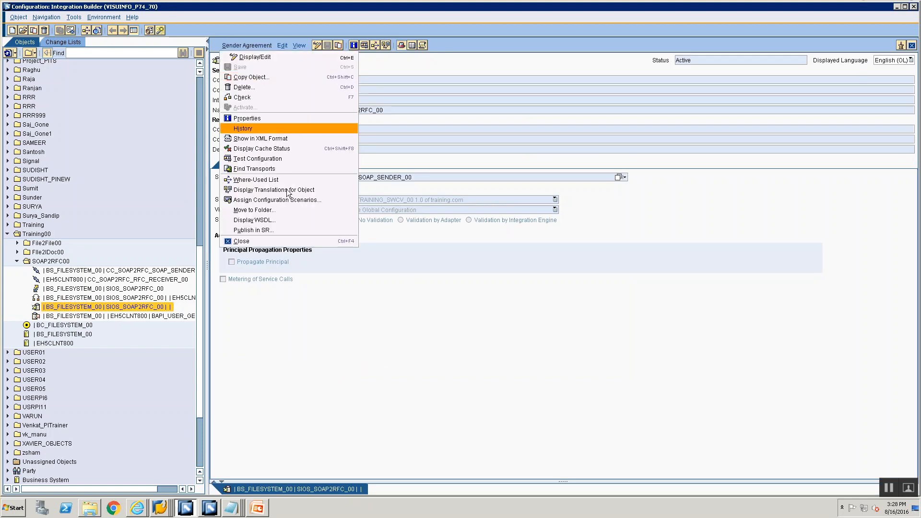
left_click(290, 220)
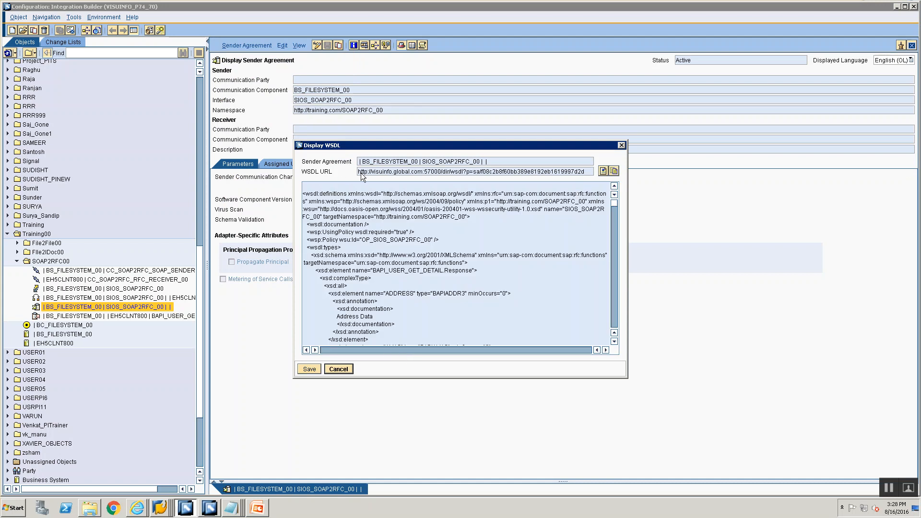
Put the sender agreement's WSDL URL in the untitled Notepad document.
left_click_drag(362, 173, 563, 193)
key("ctrl+c")
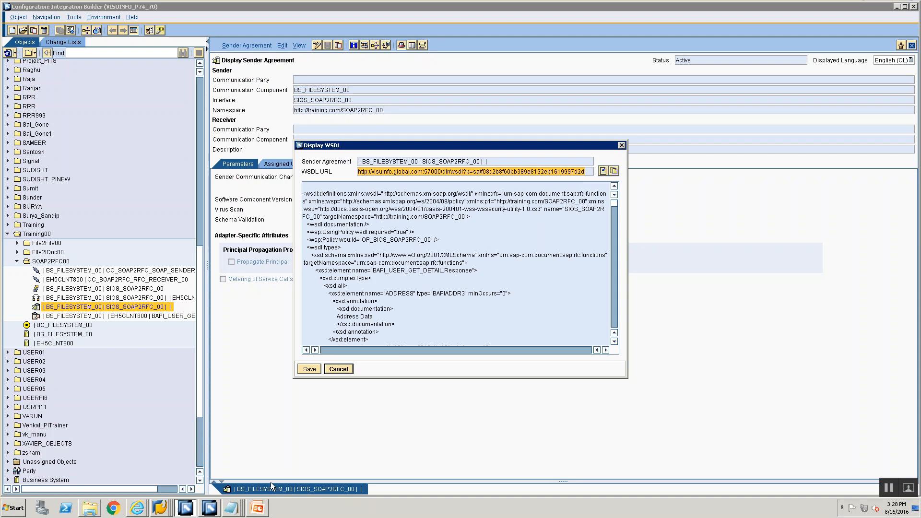
left_click(233, 509)
left_click(235, 488)
key("ctrl+v")
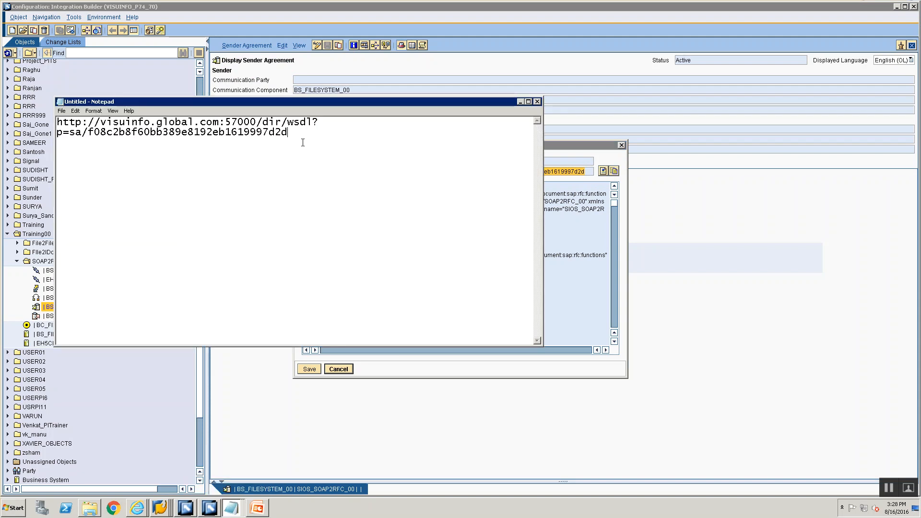
Select the whole WSDL definition in the dialog and review it back to its beginning.
left_click(550, 298)
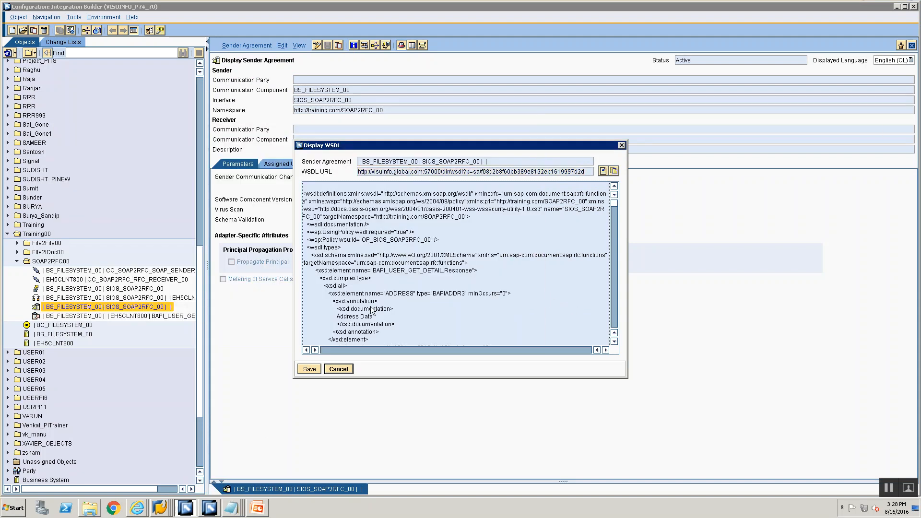
key("ctrl+a")
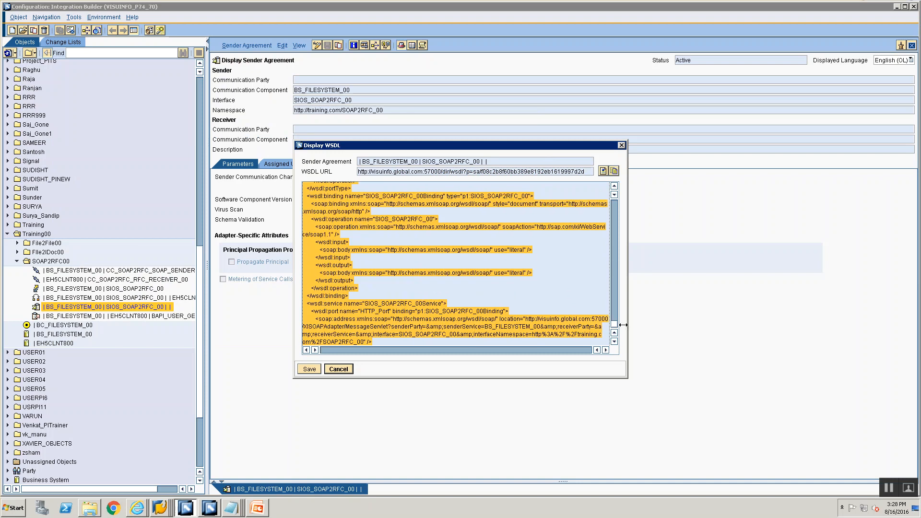
left_click_drag(617, 324, 597, 189)
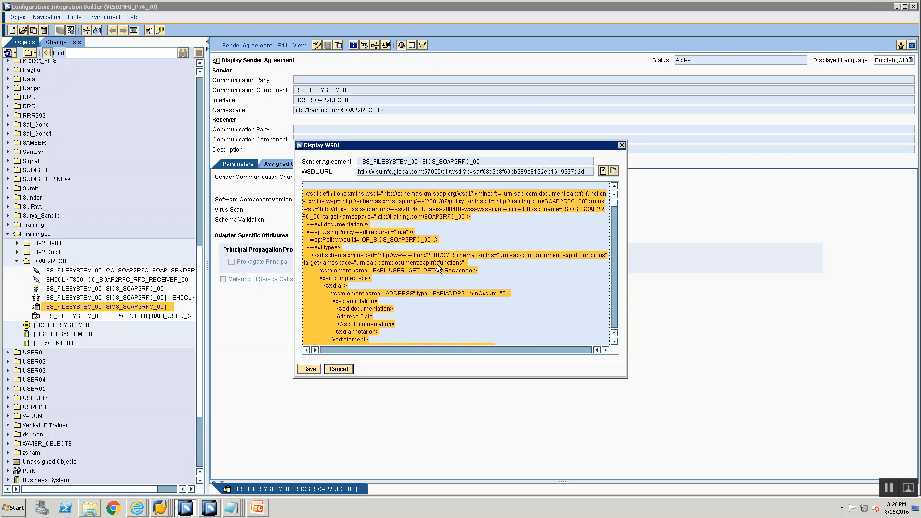
left_click(240, 510)
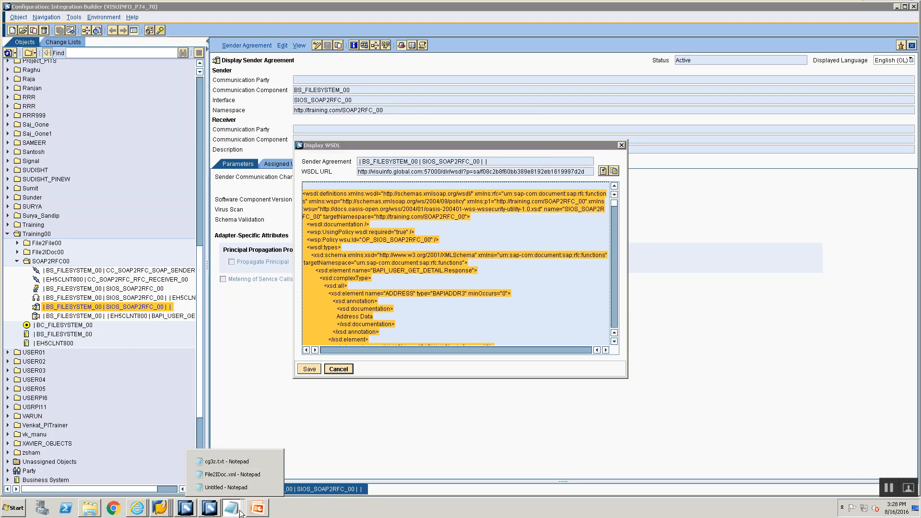
Open SOAP2RFC.wsdl from the Training folder in Notepad, making Notepad the default program for this file type.
left_click(94, 511)
left_click(159, 149)
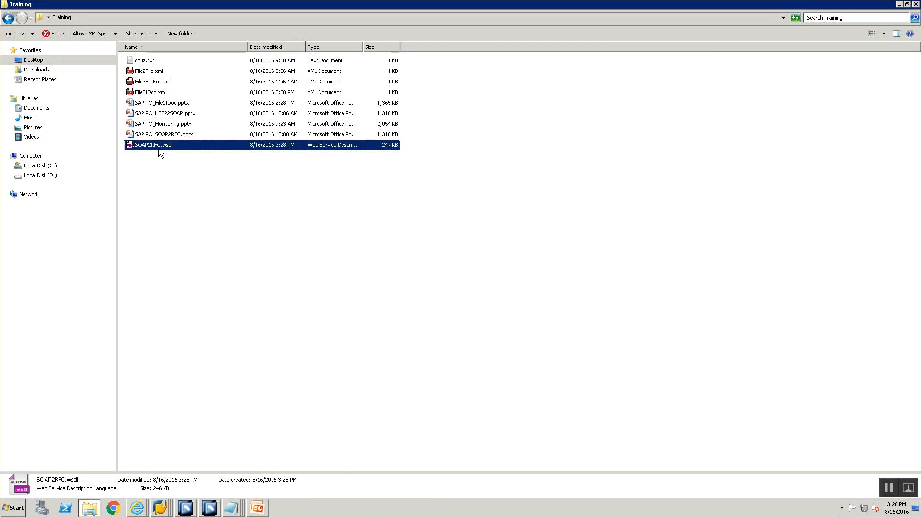
right_click(158, 149)
mouse_move(192, 173)
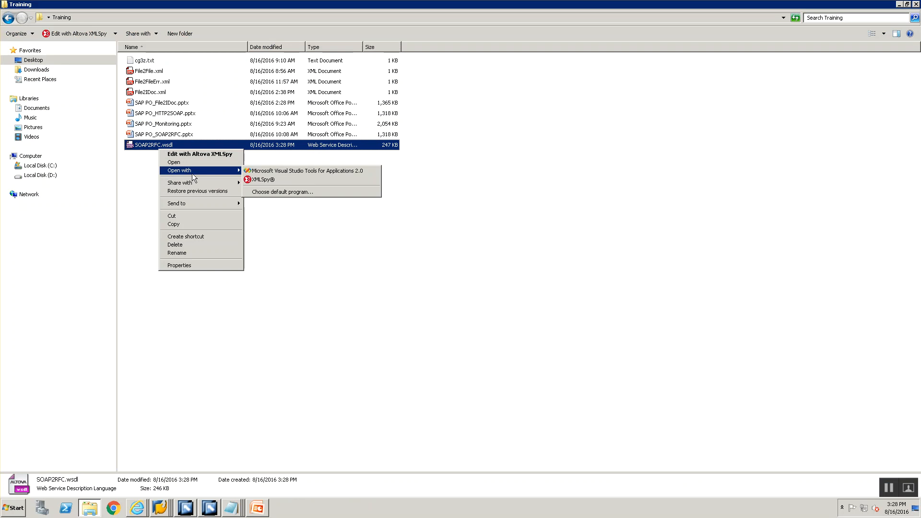
left_click(145, 145)
right_click(145, 145)
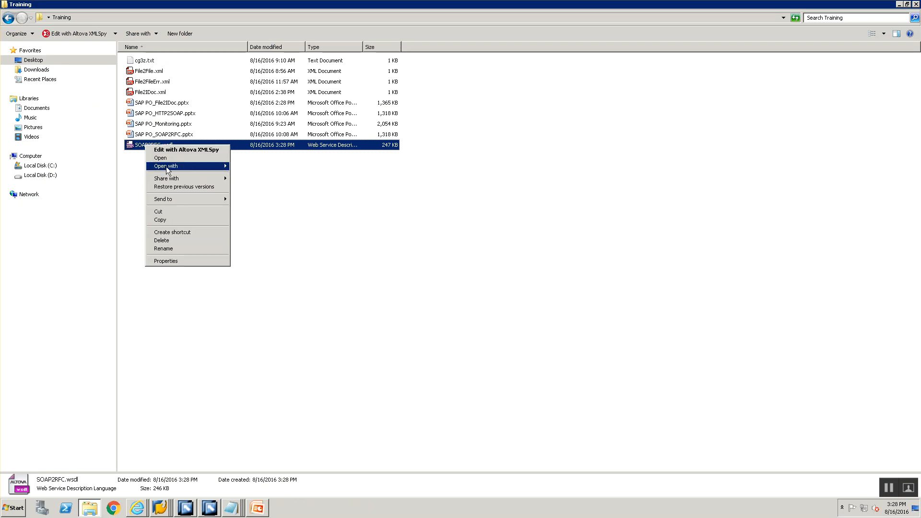
mouse_move(198, 165)
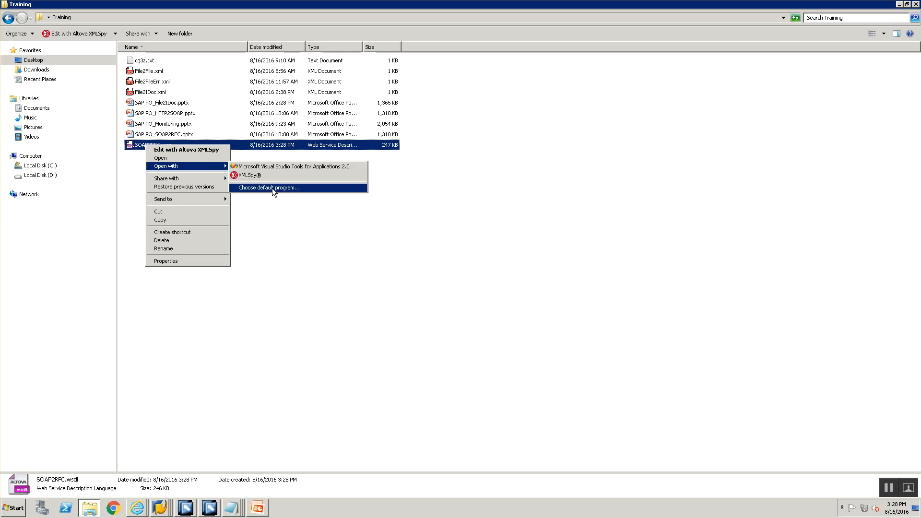
left_click(271, 188)
left_click(361, 221)
left_click(583, 220)
scroll(514, 243, "down", 3)
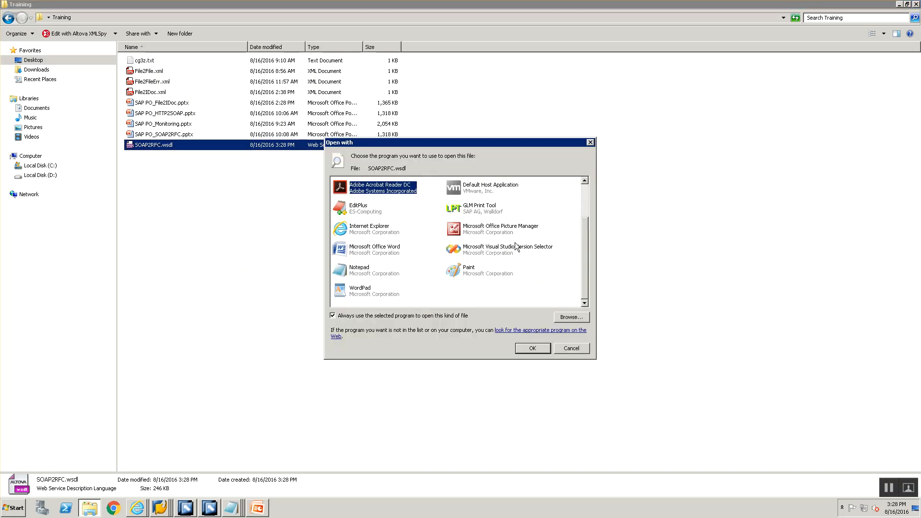
double_click(355, 275)
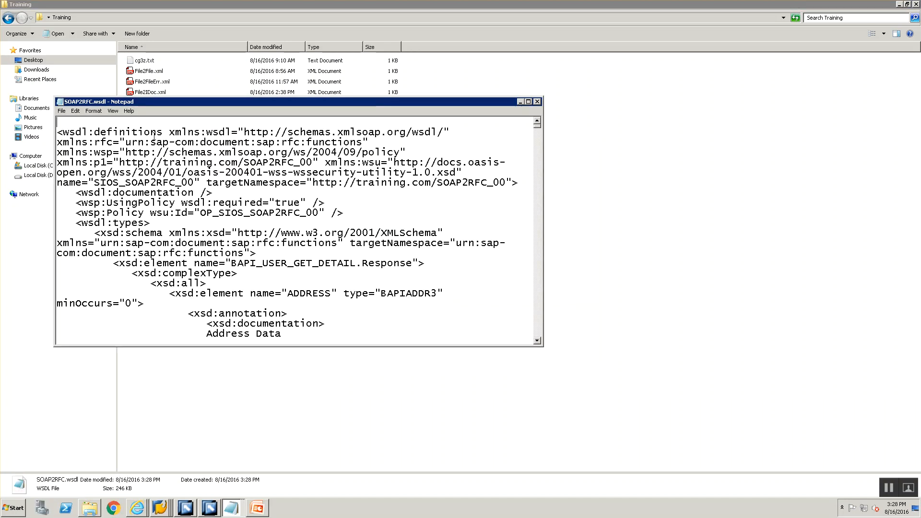
Remove the blank first line of SOAP2RFC.wsdl, save the file and close it.
scroll(152, 135, "down", 1)
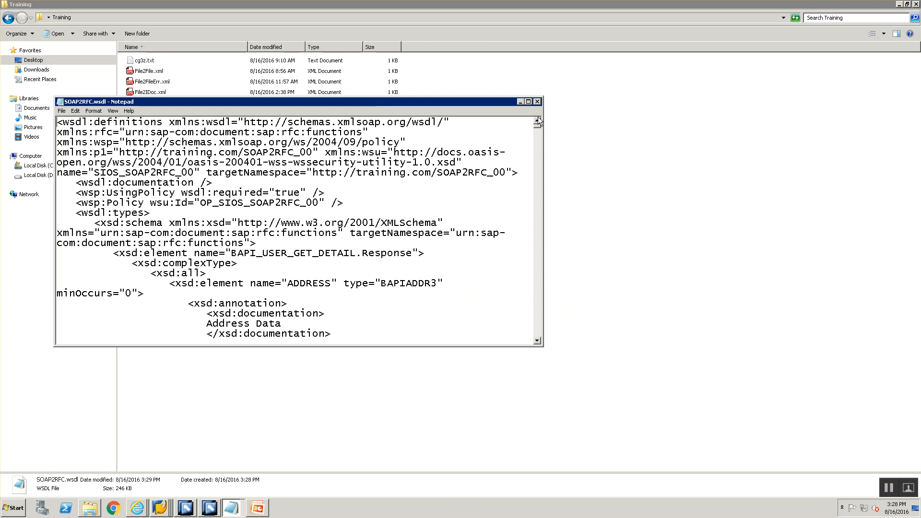
left_click(536, 102)
left_click(196, 198)
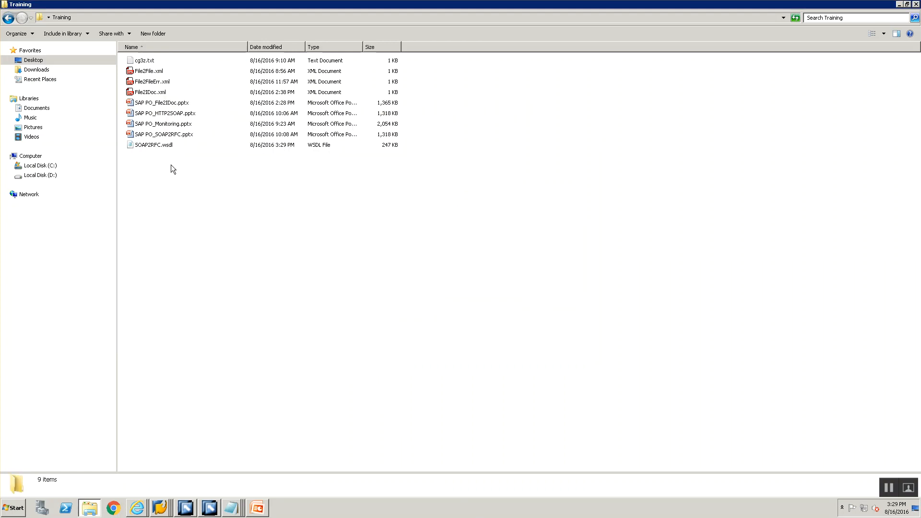
Switch to the untitled Notepad document and select the entire WSDL URL.
left_click(230, 507)
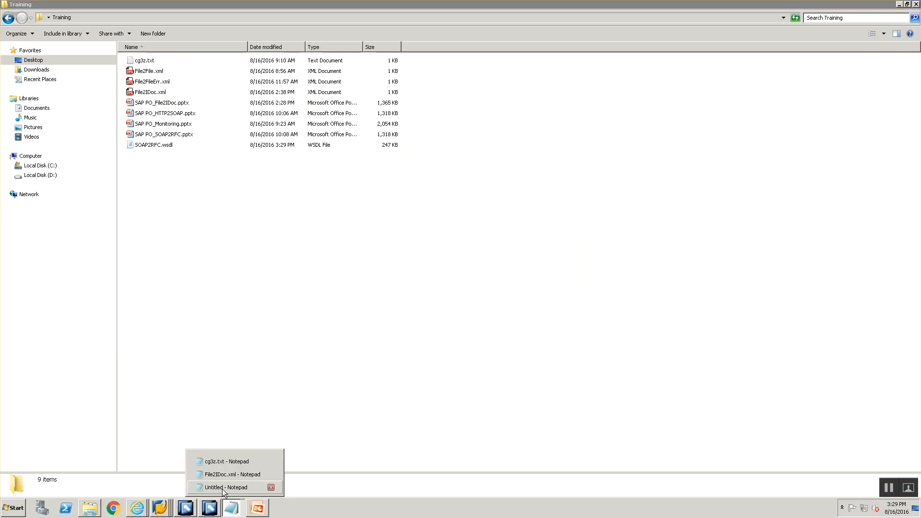
left_click(223, 487)
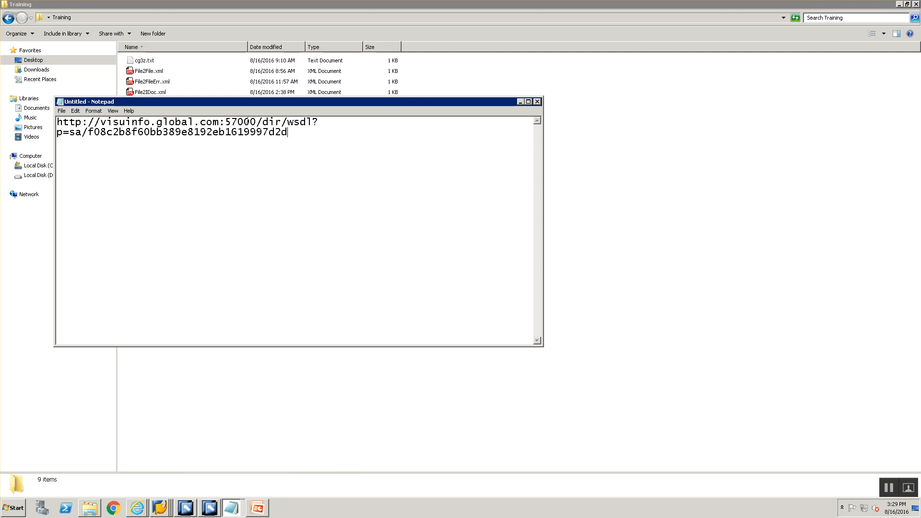
key("ctrl+a")
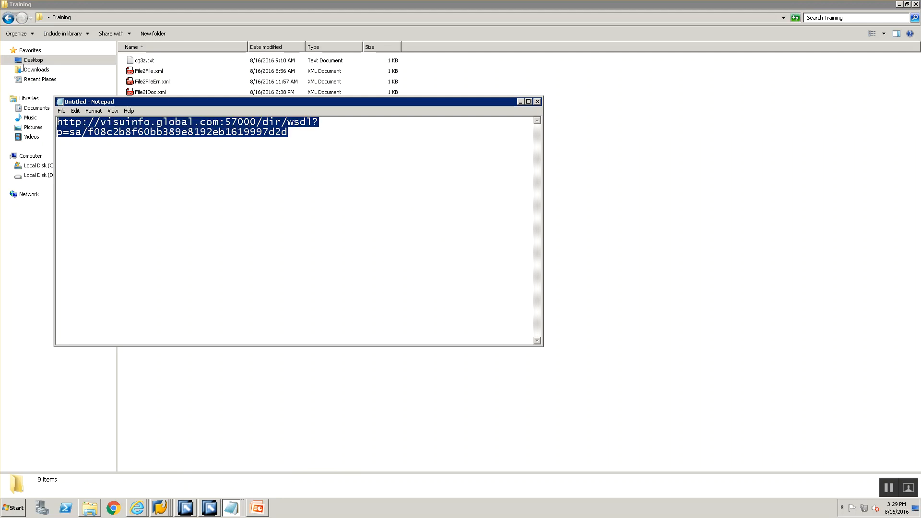